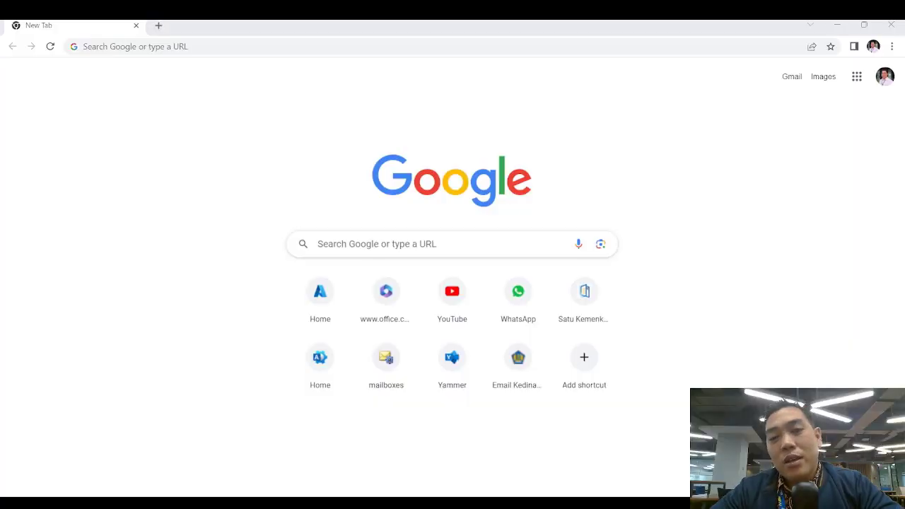
# Load office.com in Chrome to reach the Microsoft 365 home page
pyautogui.doubleClick(746, 178)
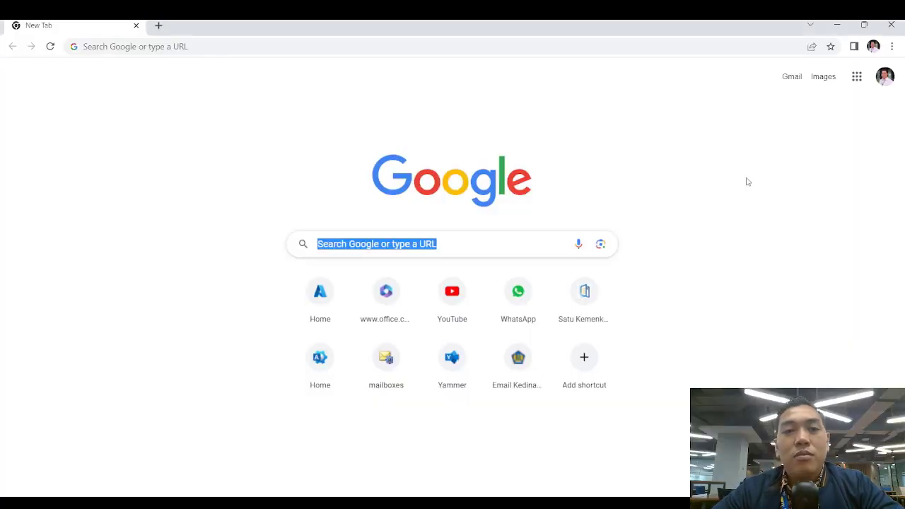
pyautogui.click(459, 243)
pyautogui.click(186, 116)
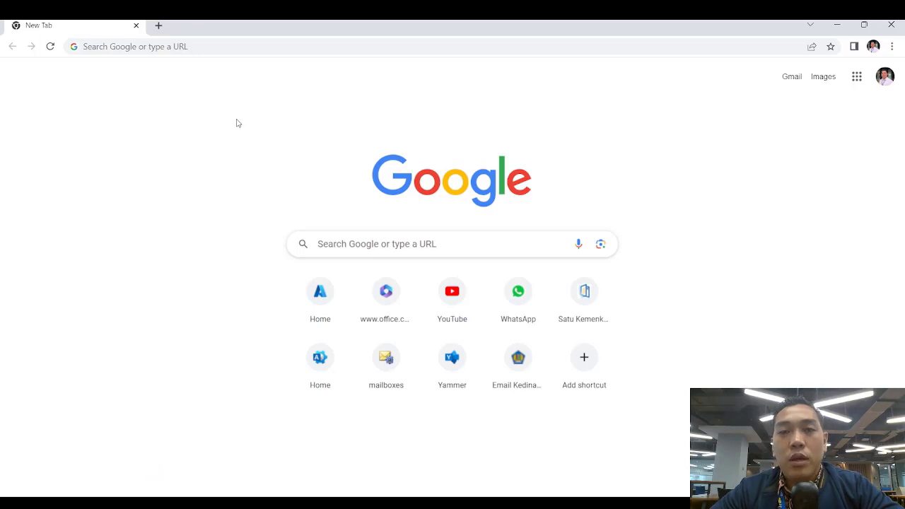
pyautogui.click(174, 46)
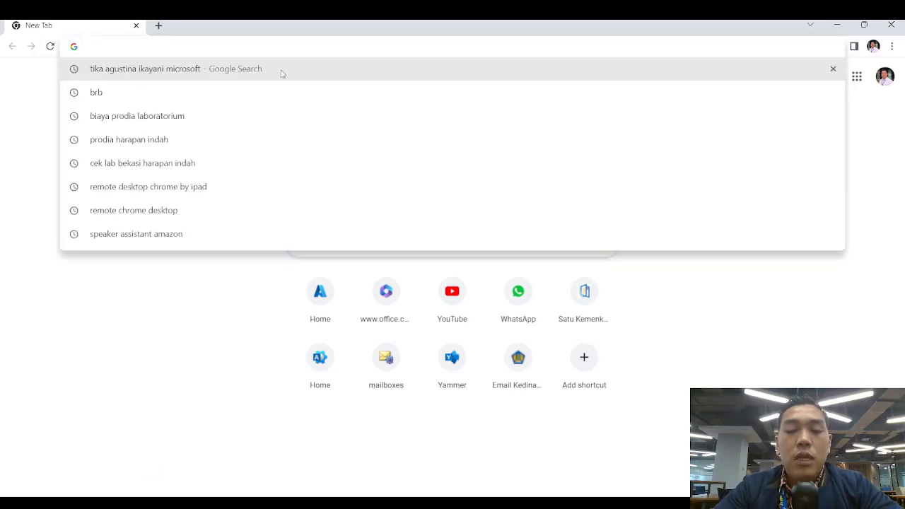
pyautogui.write('form')
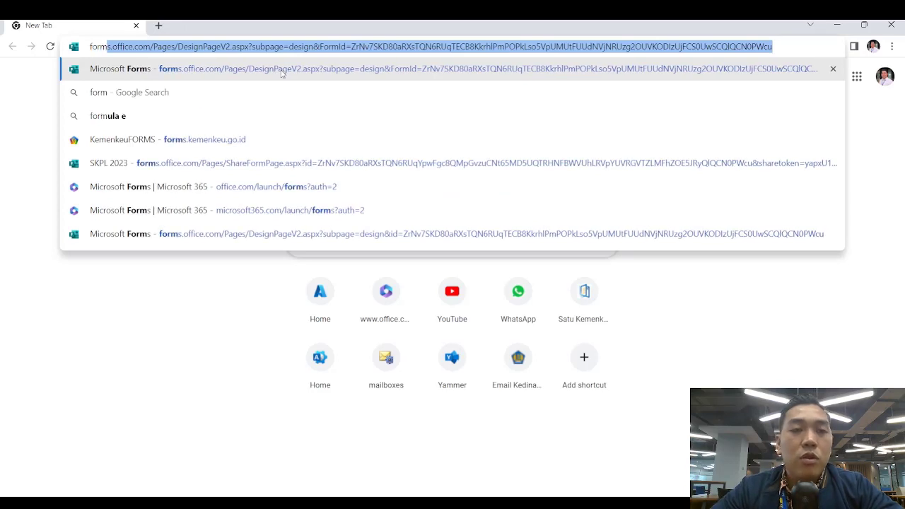
pyautogui.press('BackSpace')
pyautogui.press('BackSpace')
pyautogui.press('BackSpace')
pyautogui.press('BackSpace')
pyautogui.press('BackSpace')
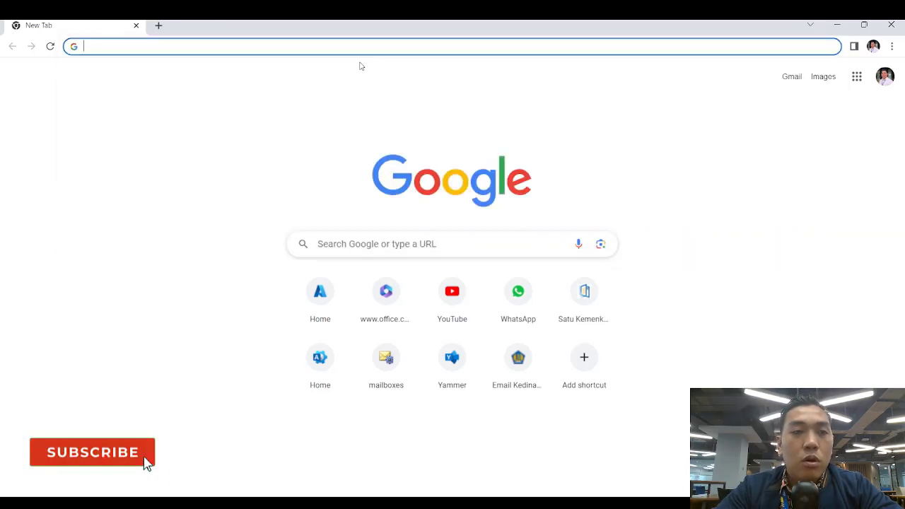
pyautogui.write('offi')
pyautogui.press('Return')
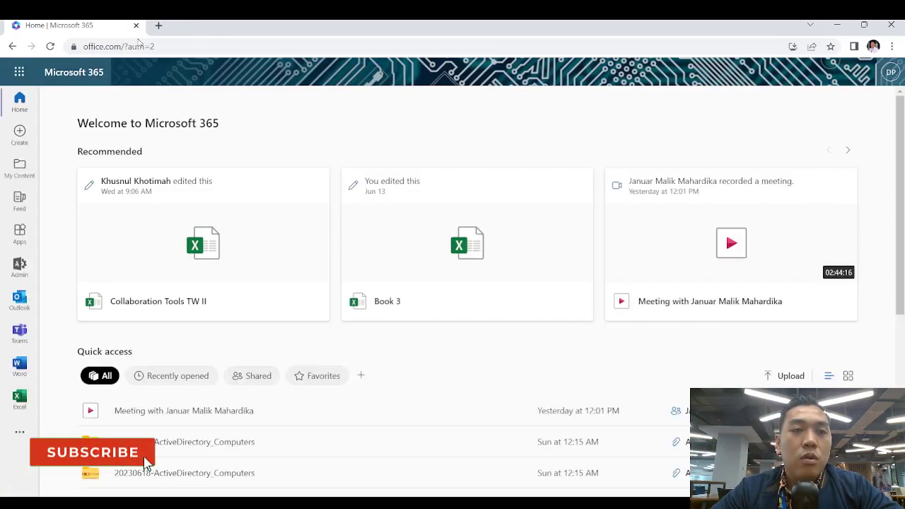
# Open Microsoft Forms through the microsoft365.com/launch/forms address suggestion
pyautogui.click(162, 45)
pyautogui.write('micros')
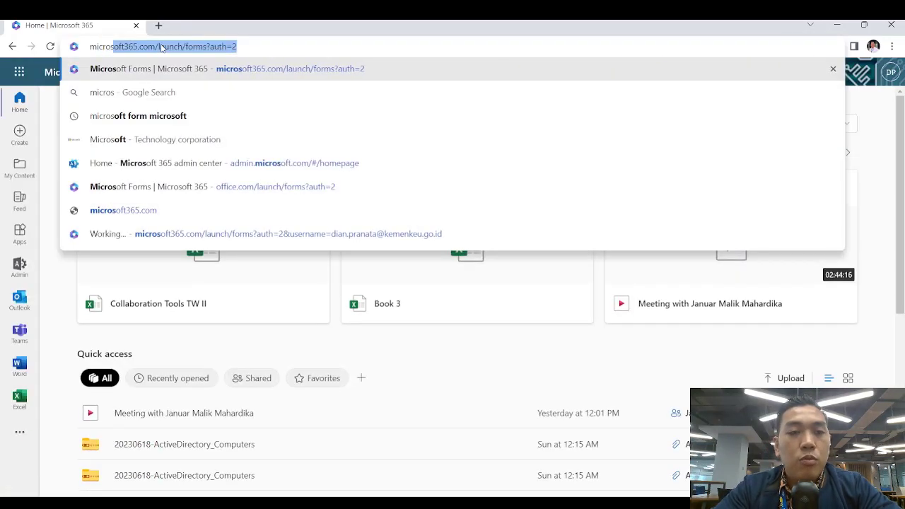
pyautogui.press('Return')
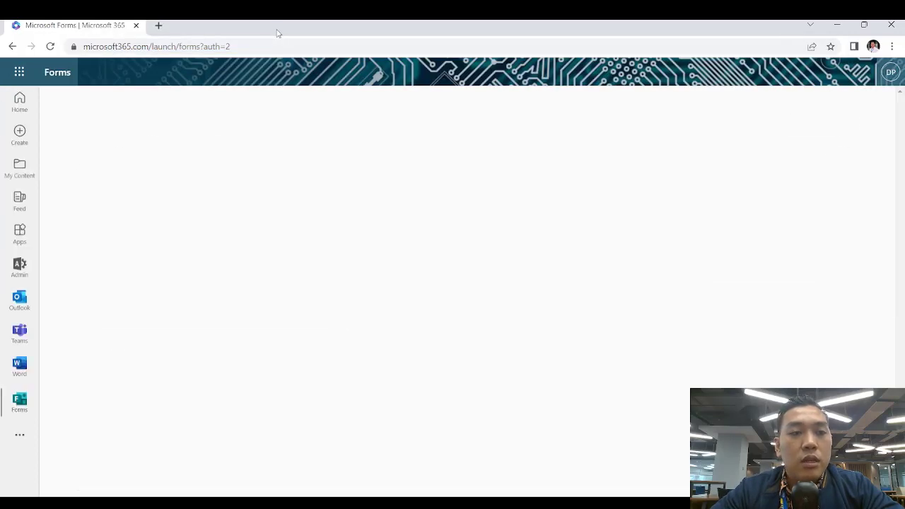
pyautogui.click(15, 75)
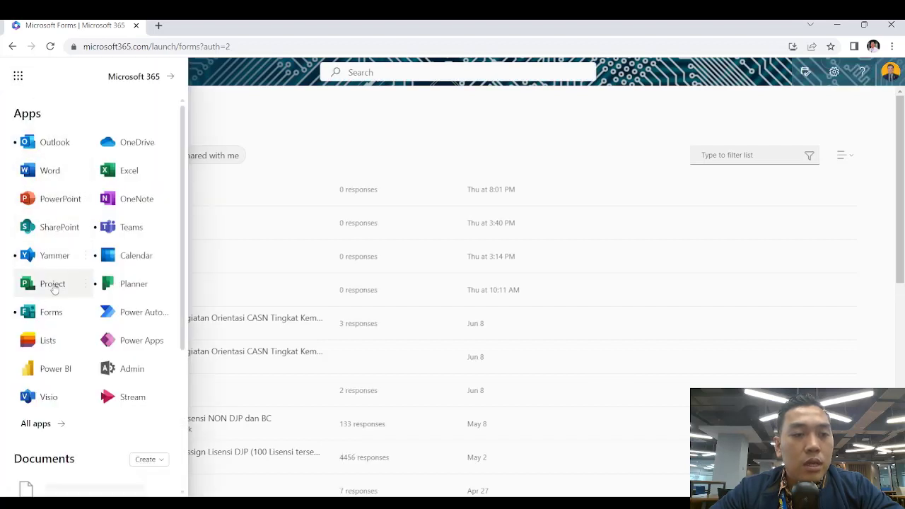
pyautogui.click(45, 314)
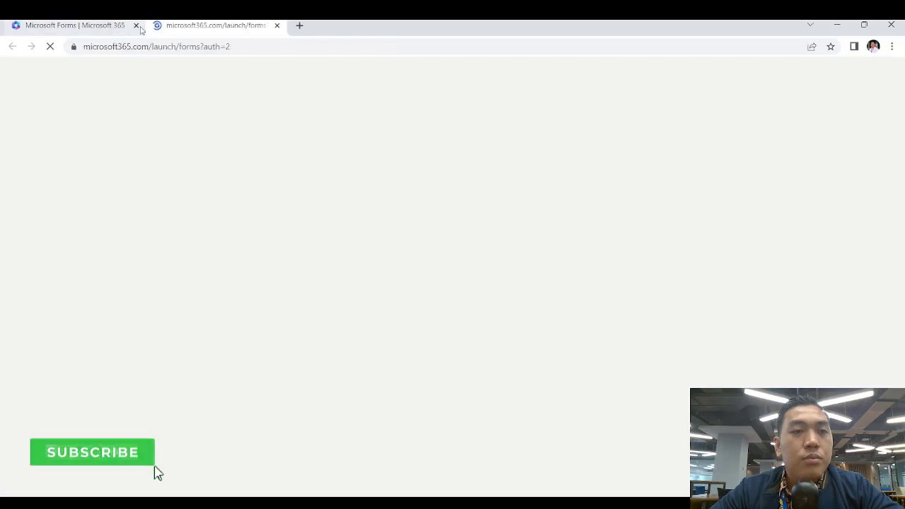
pyautogui.click(108, 26)
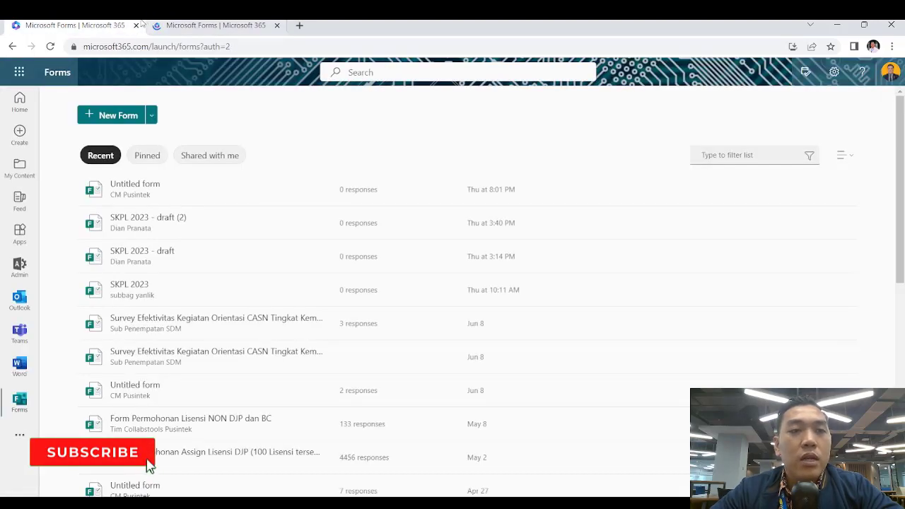
pyautogui.click(135, 25)
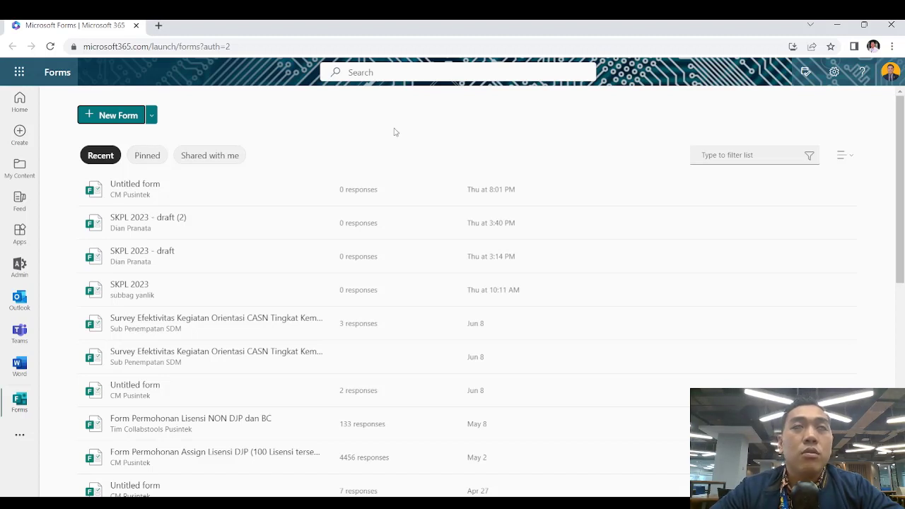
pyautogui.click(156, 117)
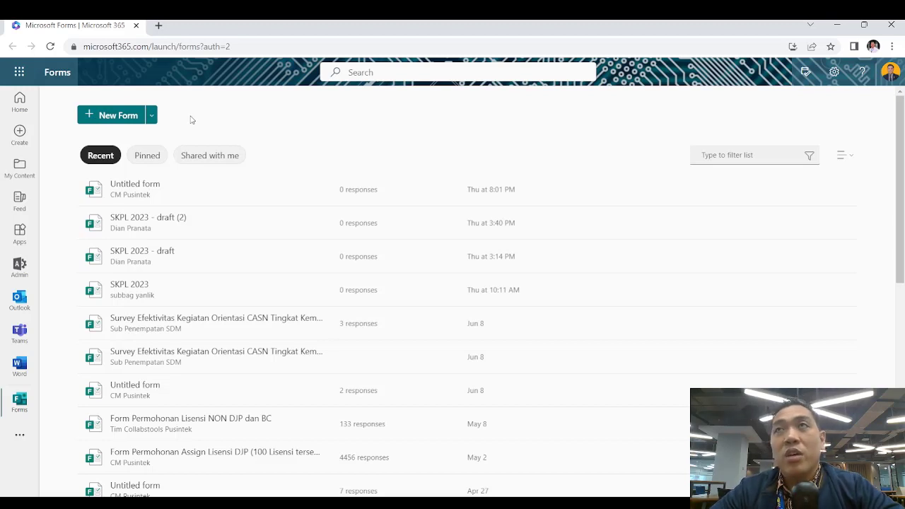
# Create a new blank form, then reopen the Untitled form from the Forms home page
pyautogui.click(101, 117)
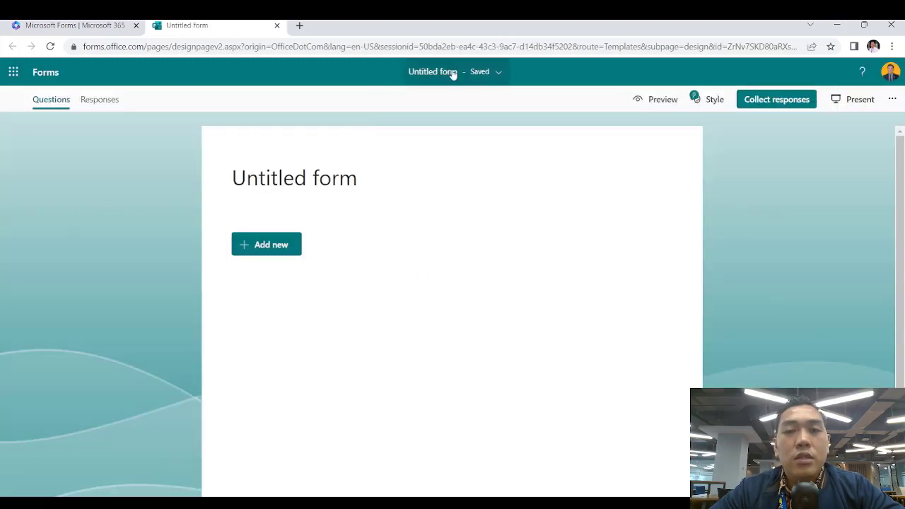
pyautogui.click(103, 103)
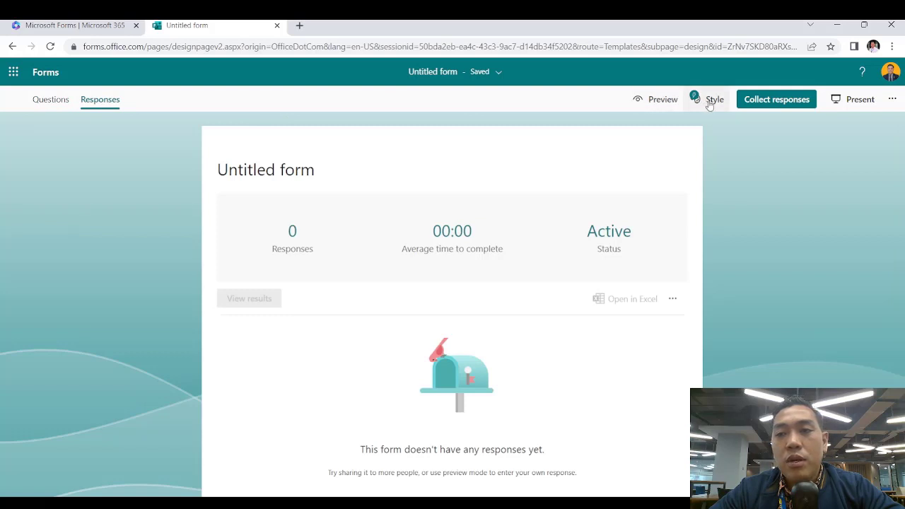
pyautogui.click(891, 99)
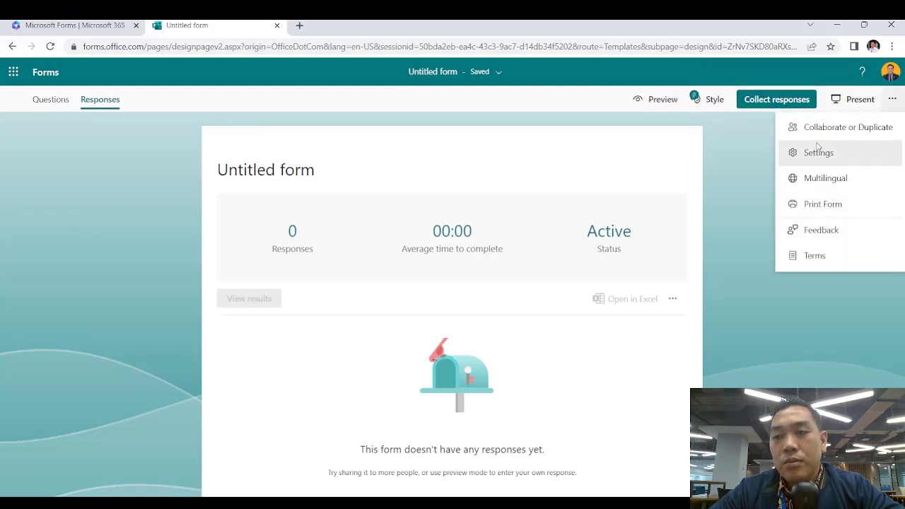
pyautogui.click(737, 156)
pyautogui.click(45, 77)
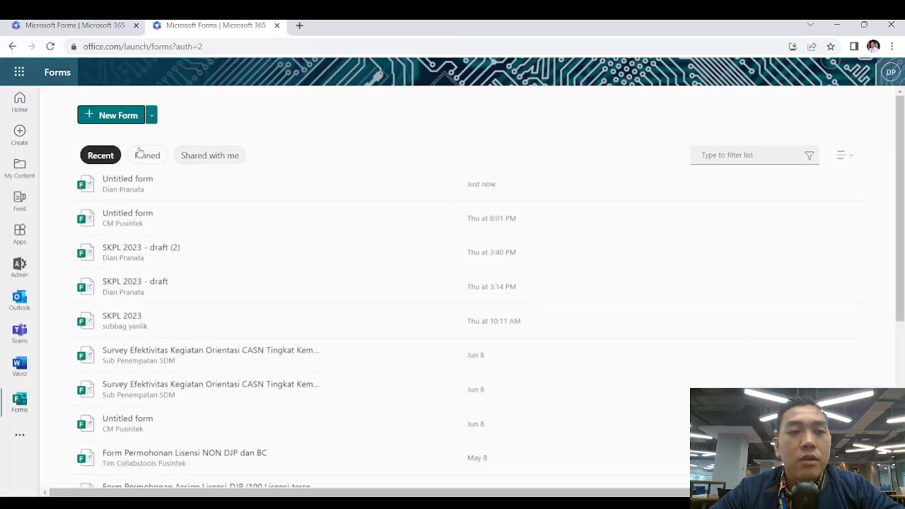
pyautogui.click(189, 192)
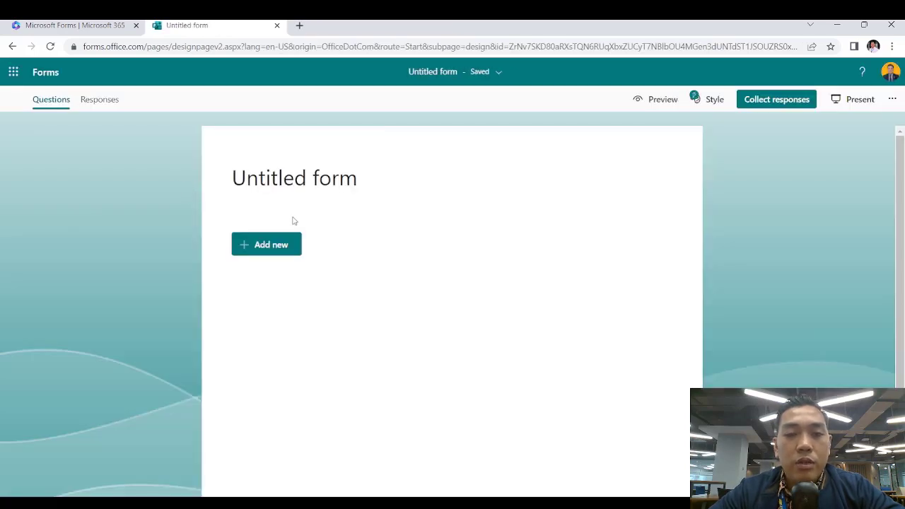
# Title the form 'Feedback Pemenuhan Layanan'
pyautogui.click(301, 196)
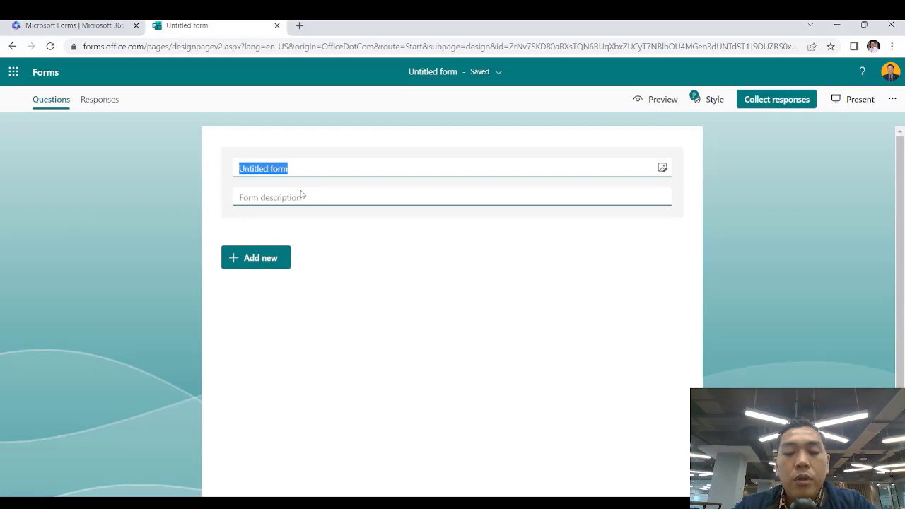
pyautogui.click(301, 193)
pyautogui.write('Feed')
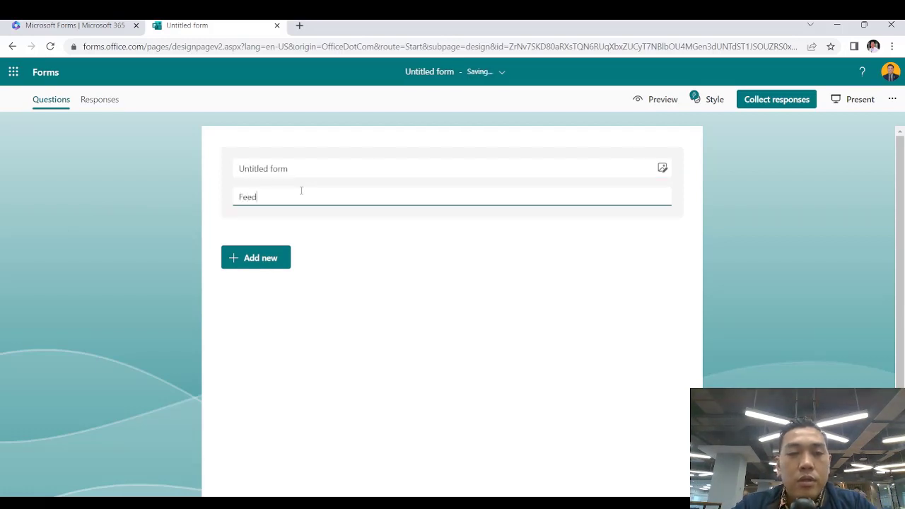
pyautogui.click(318, 163)
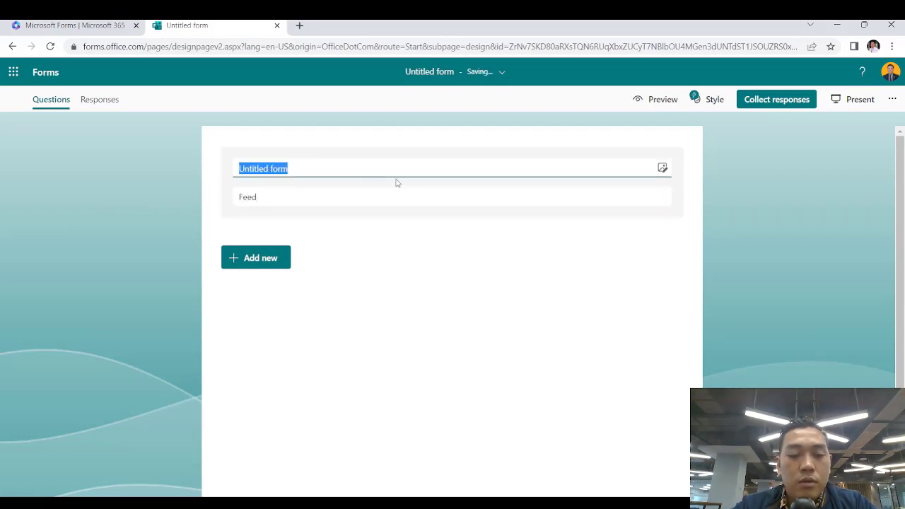
pyautogui.write('Feedback')
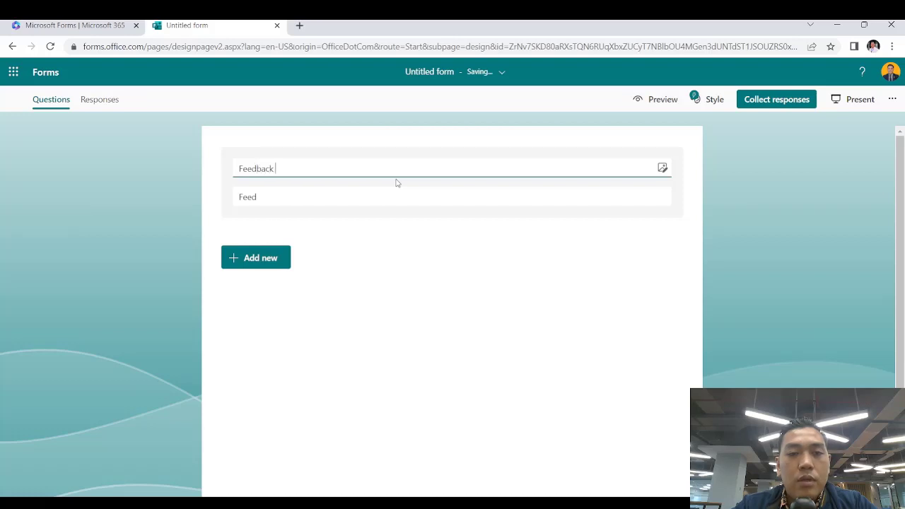
pyautogui.write(' Pemenuhan Layanan')
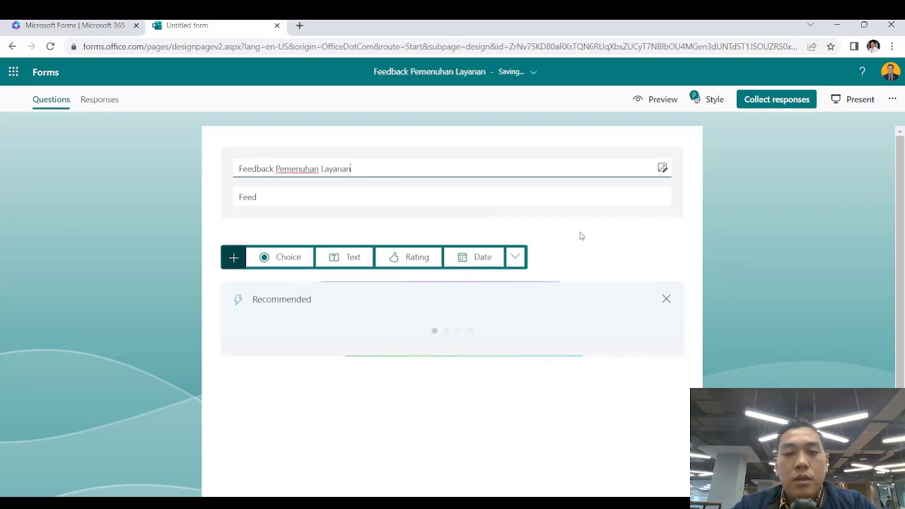
pyautogui.click(638, 230)
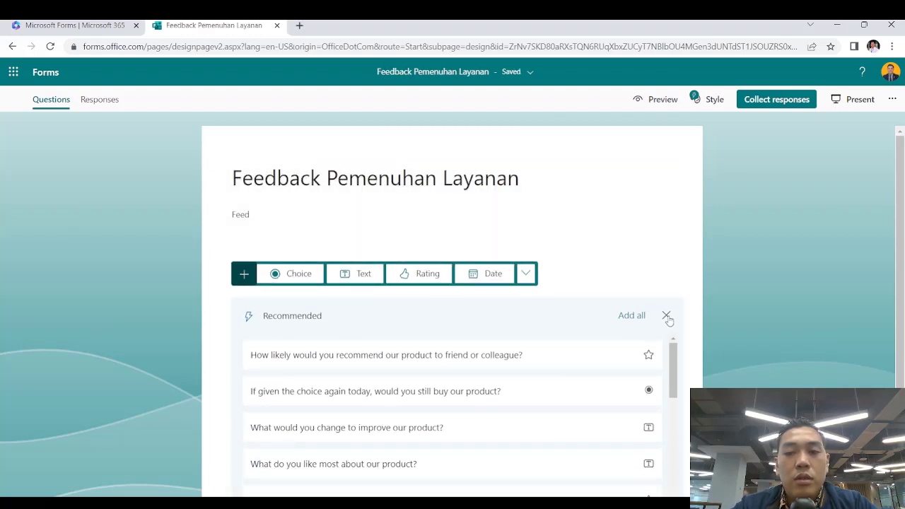
pyautogui.click(666, 316)
# Enter the description 'Kuisioner ini ditujukan untuk pegawai yang telah meminta layanan'
pyautogui.click(251, 217)
pyautogui.click(280, 196)
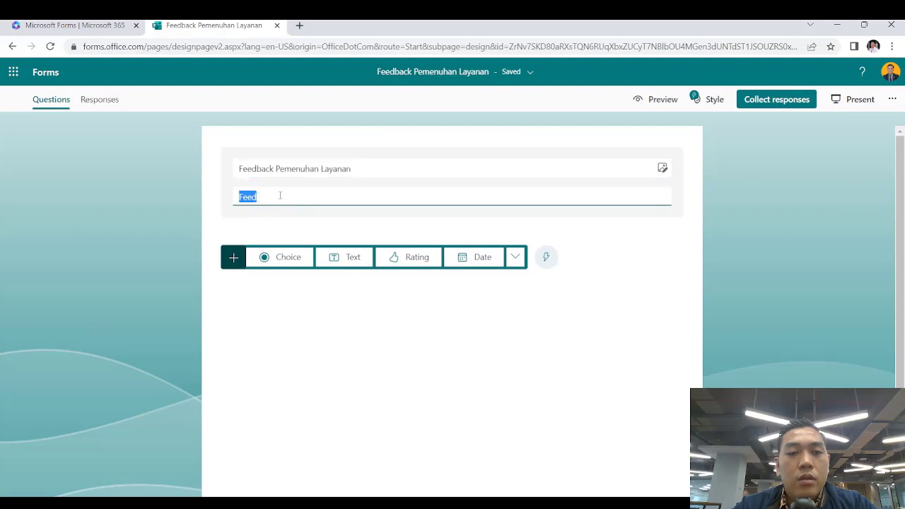
pyautogui.write('Kuisio')
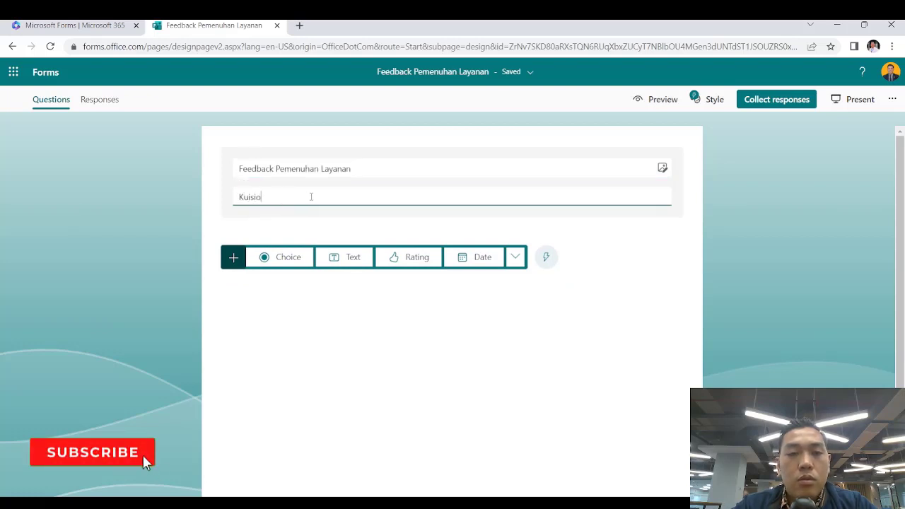
pyautogui.write('ner ni')
pyautogui.press('BackSpace')
pyautogui.press('BackSpace')
pyautogui.write('i')
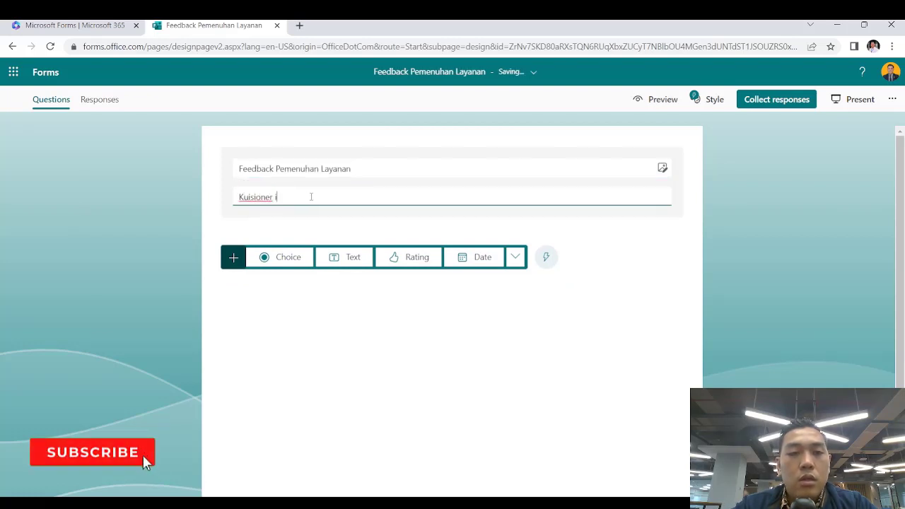
pyautogui.write('ni ditujuka')
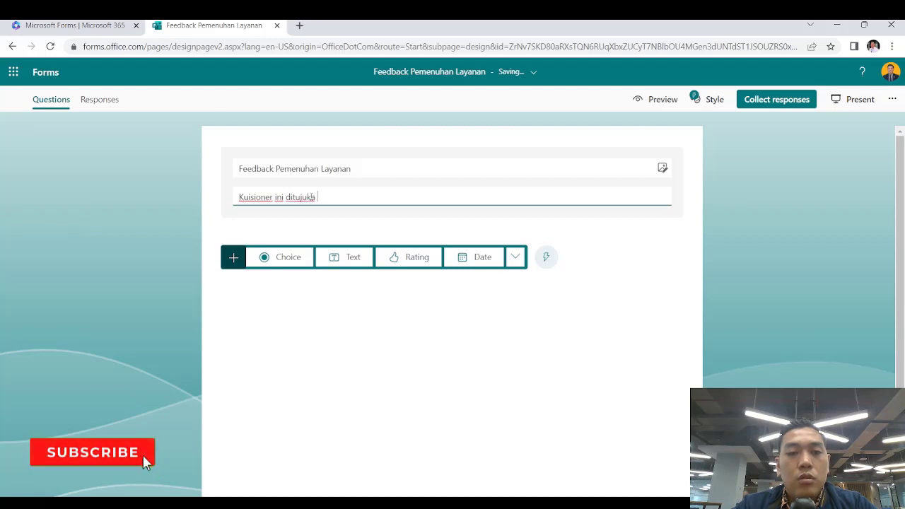
pyautogui.write('n untuk pe')
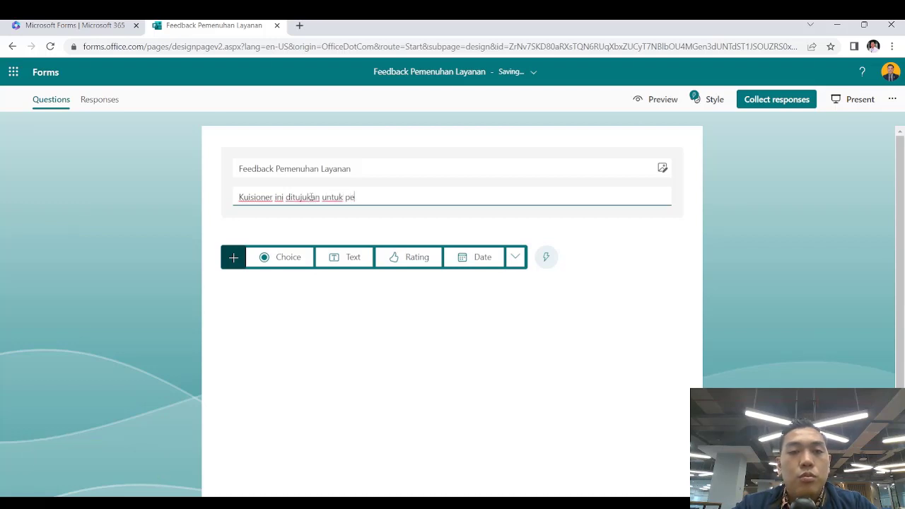
pyautogui.write('gawai yang te')
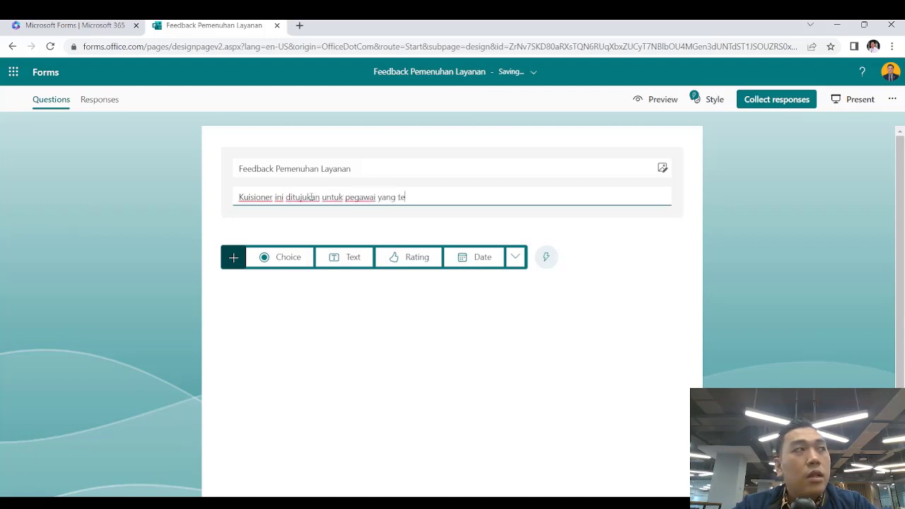
pyautogui.write('lah meminta layanan')
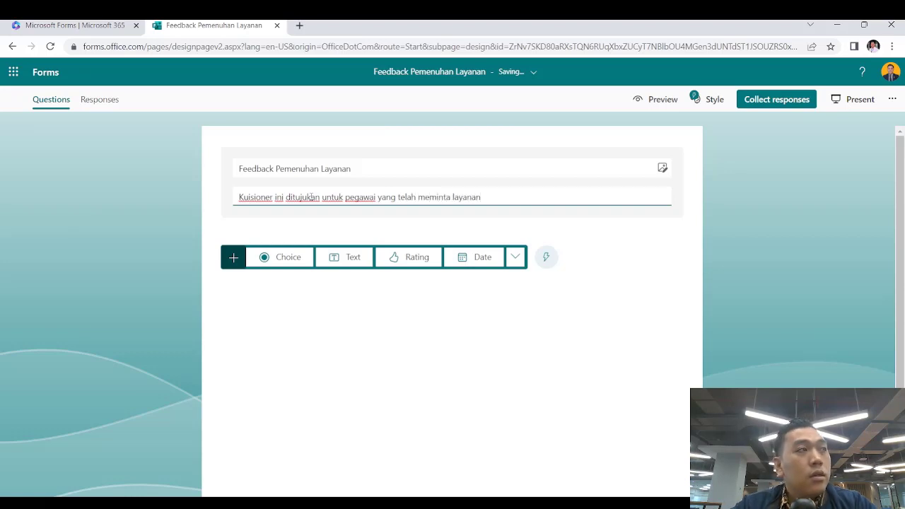
pyautogui.click(486, 333)
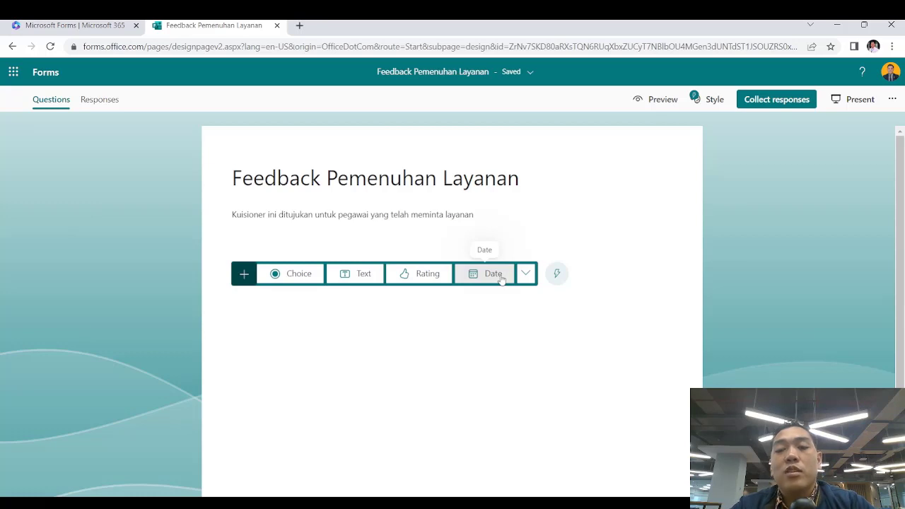
pyautogui.click(524, 280)
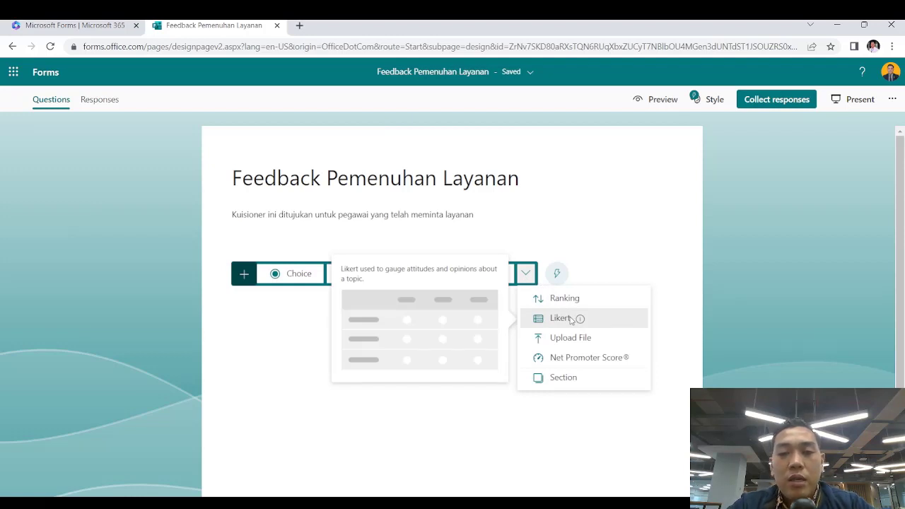
pyautogui.click(562, 318)
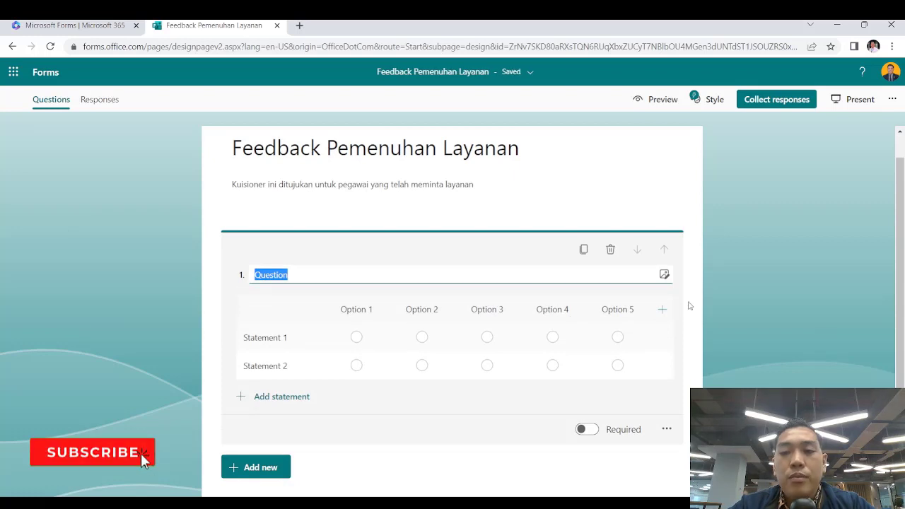
pyautogui.click(611, 249)
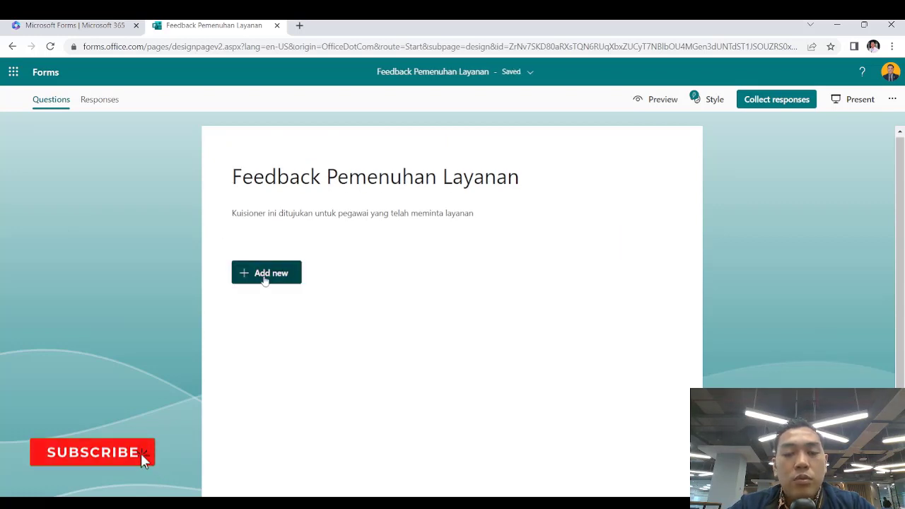
# Add a Choice question 1 set to a single-answer drop-down list
pyautogui.click(266, 276)
pyautogui.click(283, 278)
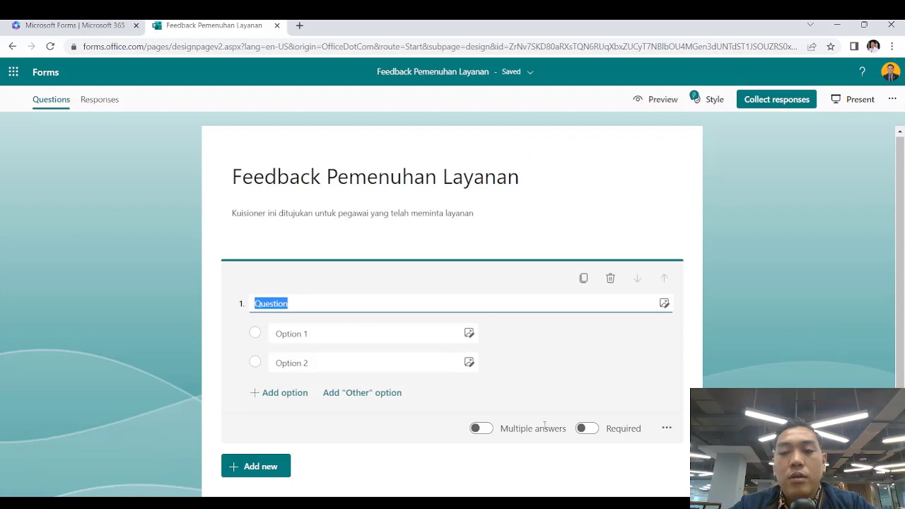
pyautogui.click(481, 428)
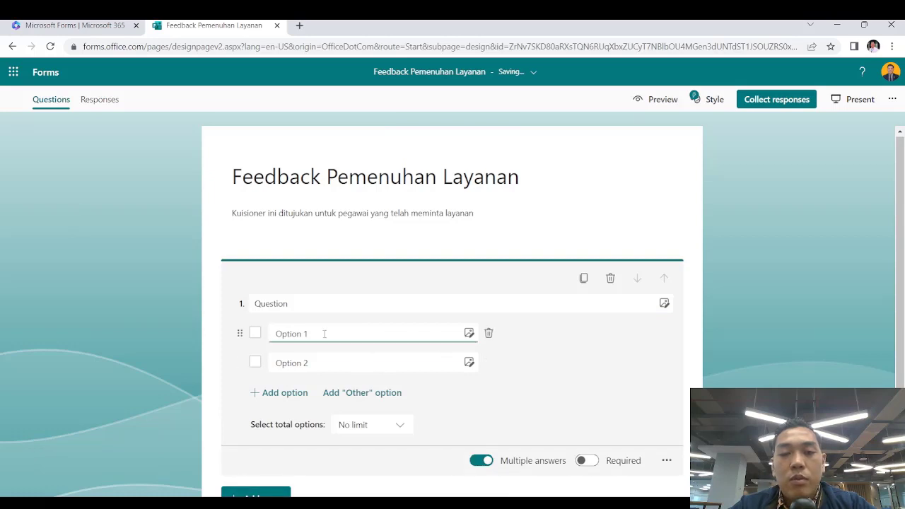
pyautogui.click(669, 461)
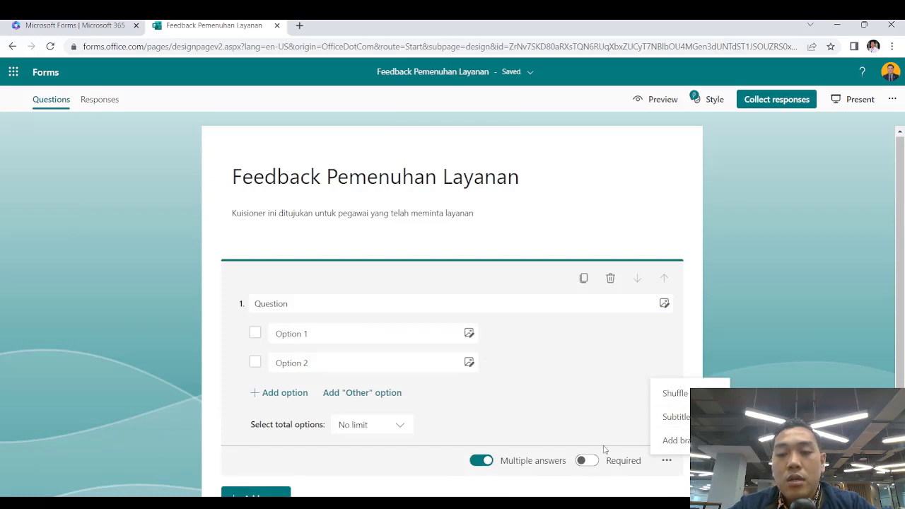
pyautogui.click(609, 409)
pyautogui.click(498, 461)
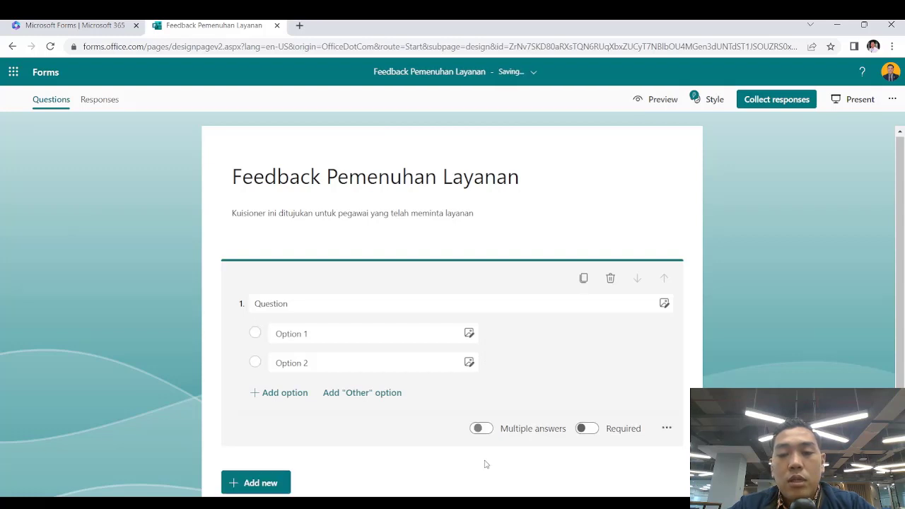
pyautogui.click(667, 430)
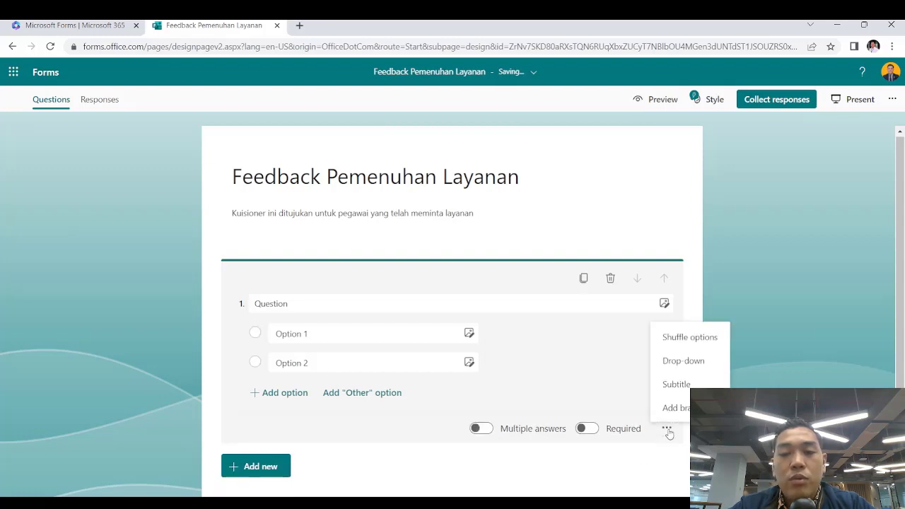
pyautogui.click(690, 360)
pyautogui.click(584, 240)
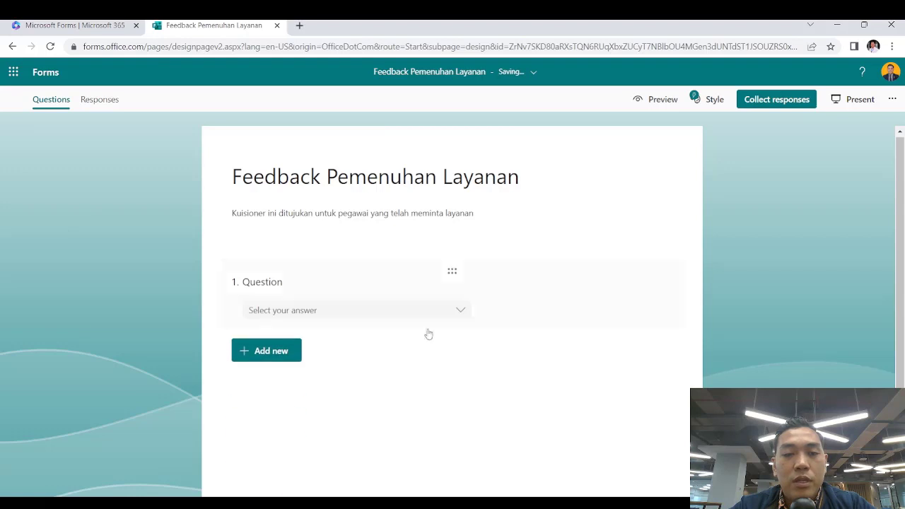
pyautogui.click(460, 319)
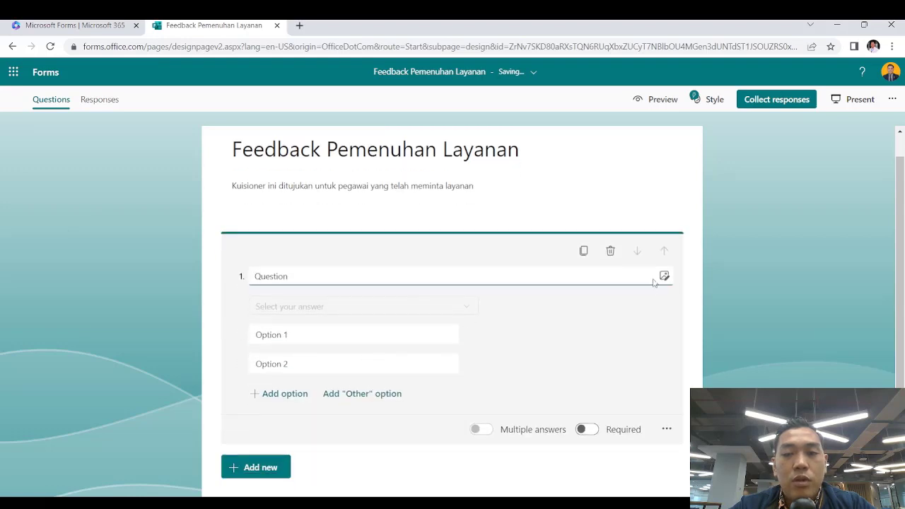
pyautogui.click(653, 234)
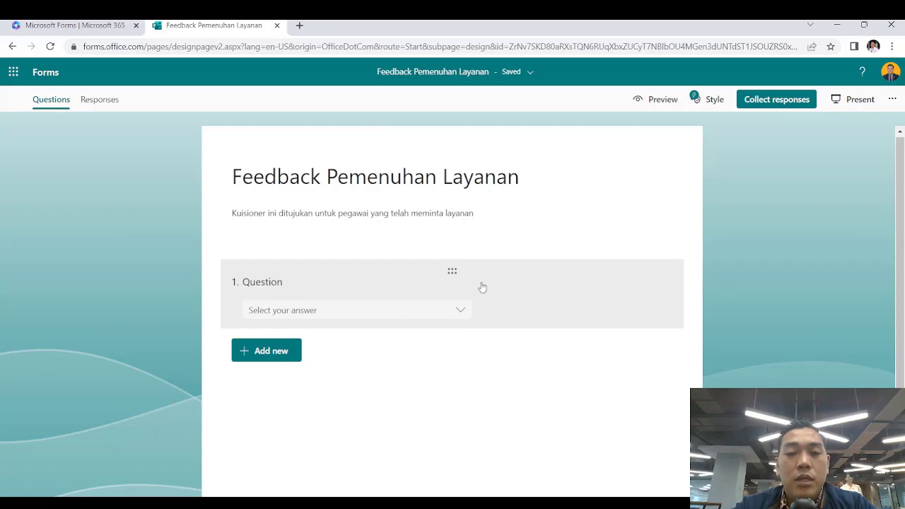
pyautogui.click(266, 352)
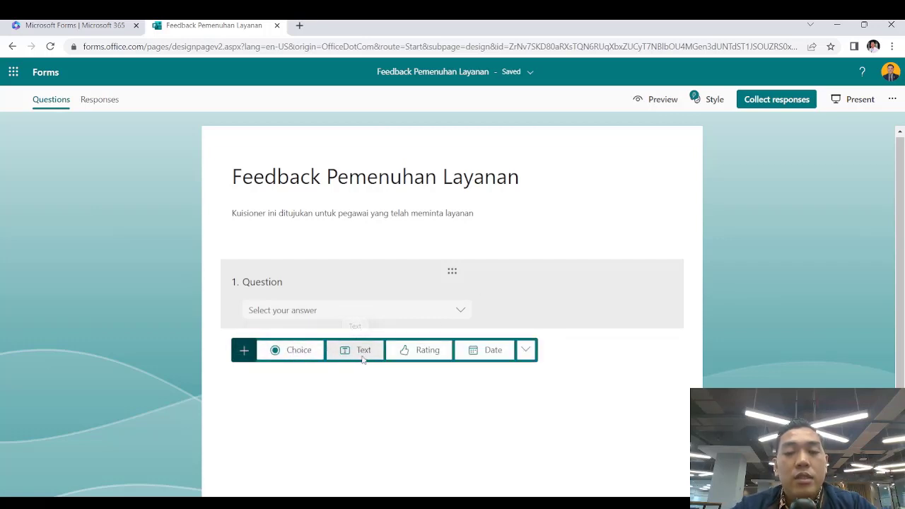
# Add a required short-answer Text question as question 2
pyautogui.click(355, 356)
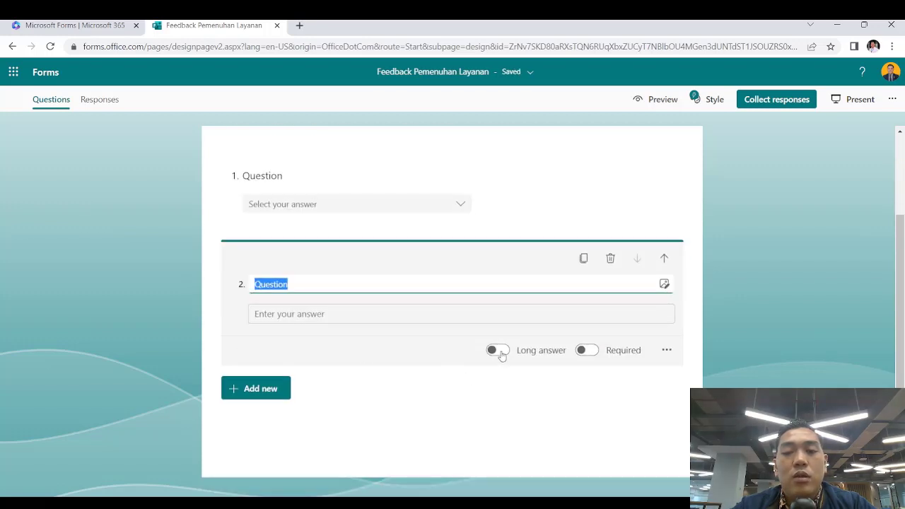
pyautogui.click(500, 352)
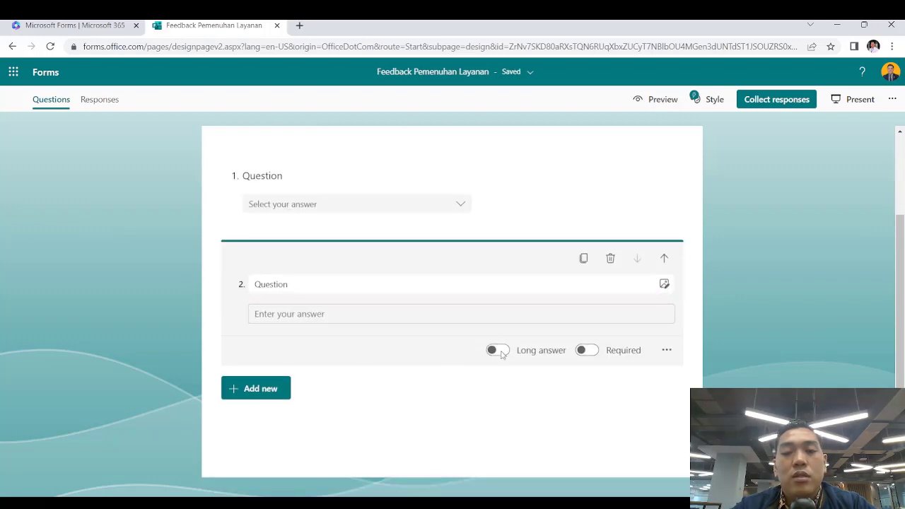
pyautogui.click(441, 412)
pyautogui.click(582, 294)
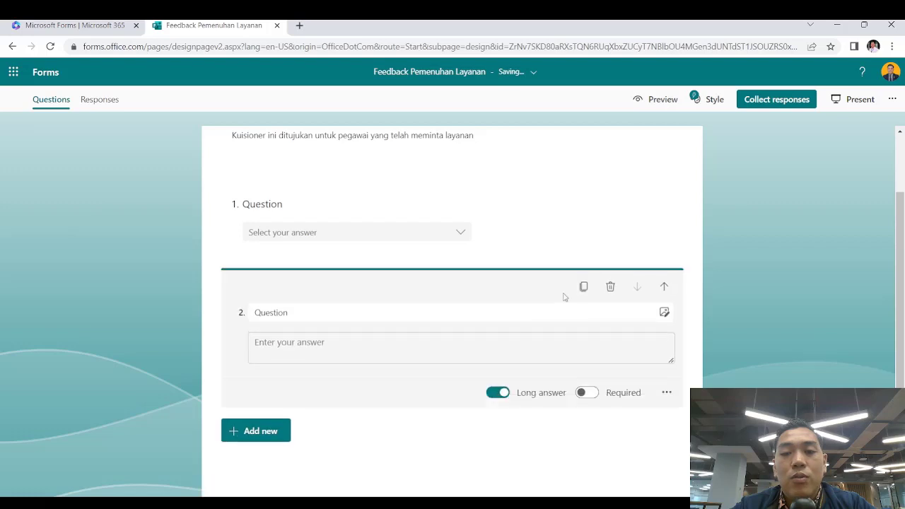
pyautogui.click(500, 393)
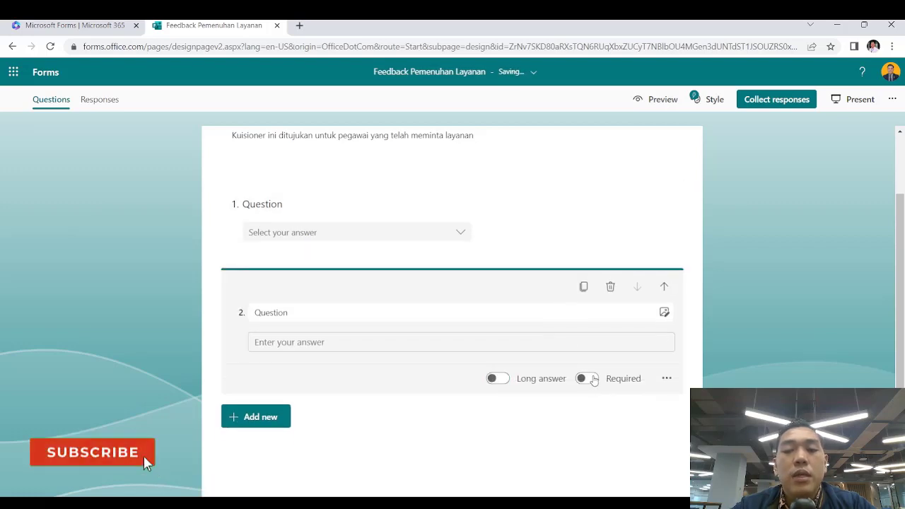
pyautogui.click(594, 380)
pyautogui.click(522, 448)
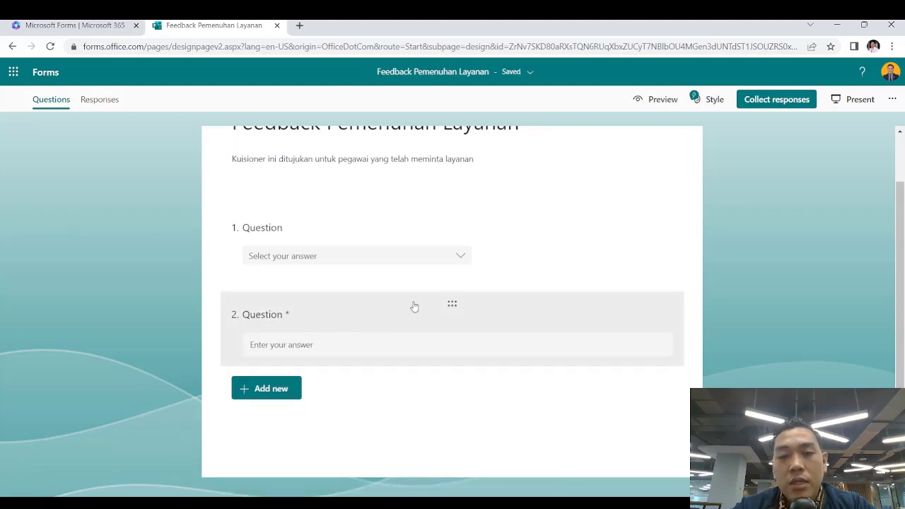
# Add a Rating question as question 3
pyautogui.click(275, 390)
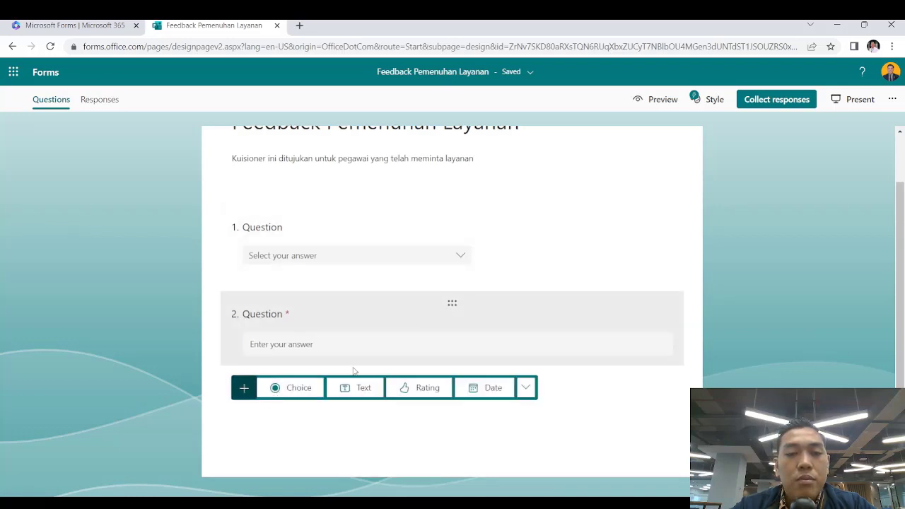
pyautogui.click(422, 388)
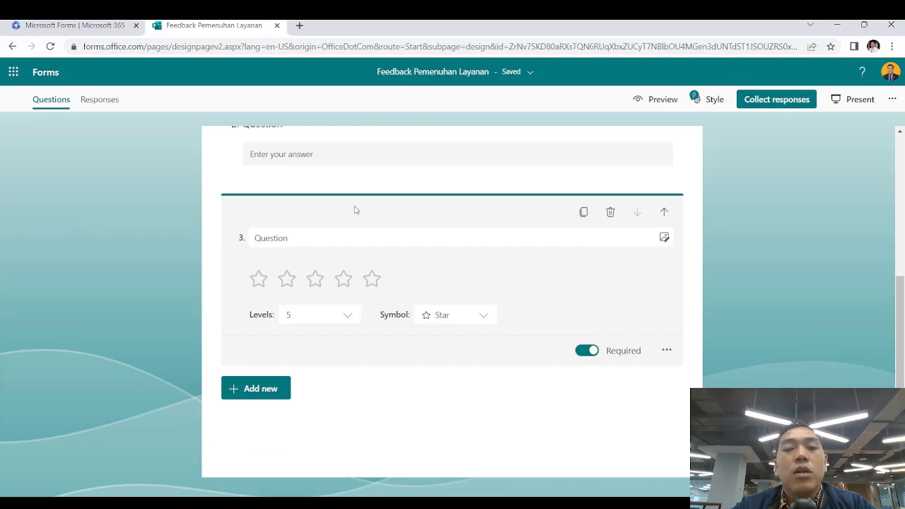
pyautogui.scroll(4, 509, 314)
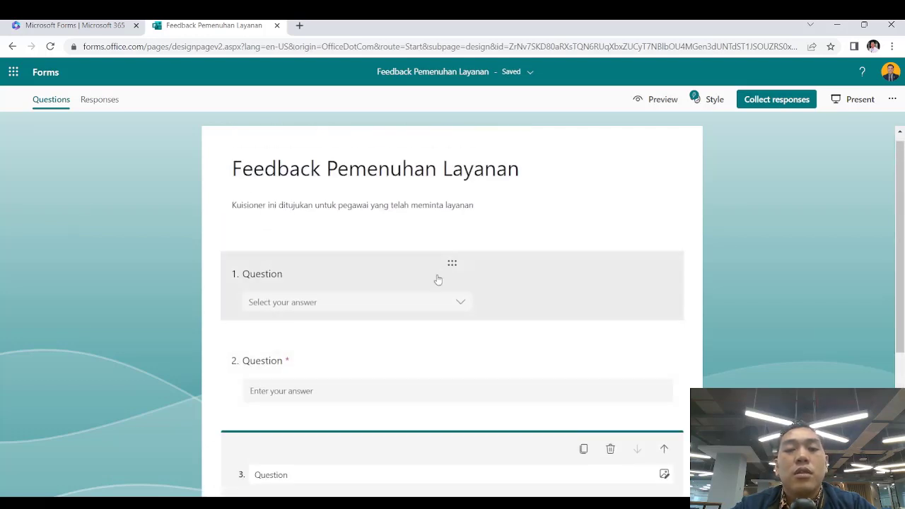
# Title question 1 'Jenis Kelamin' with options Laki-Laki and Perempuan
pyautogui.click(438, 279)
pyautogui.click(342, 278)
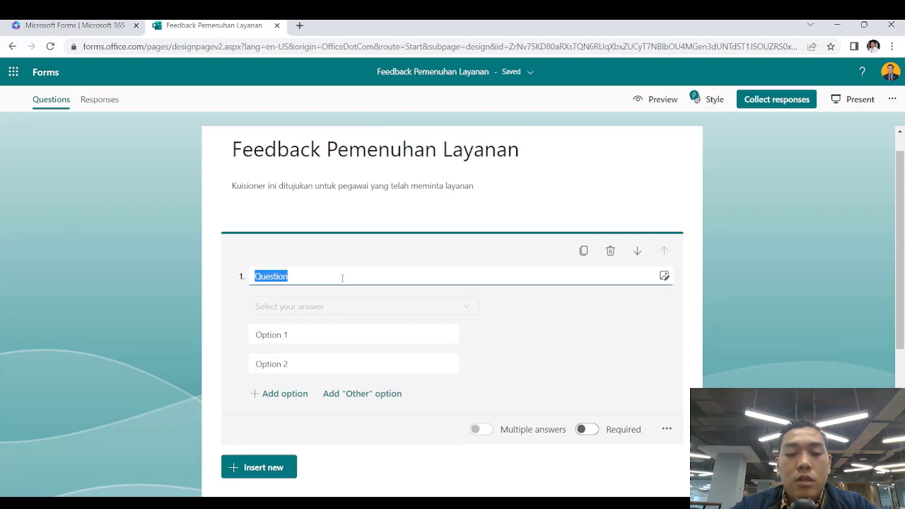
pyautogui.write('Jenis Kelamin')
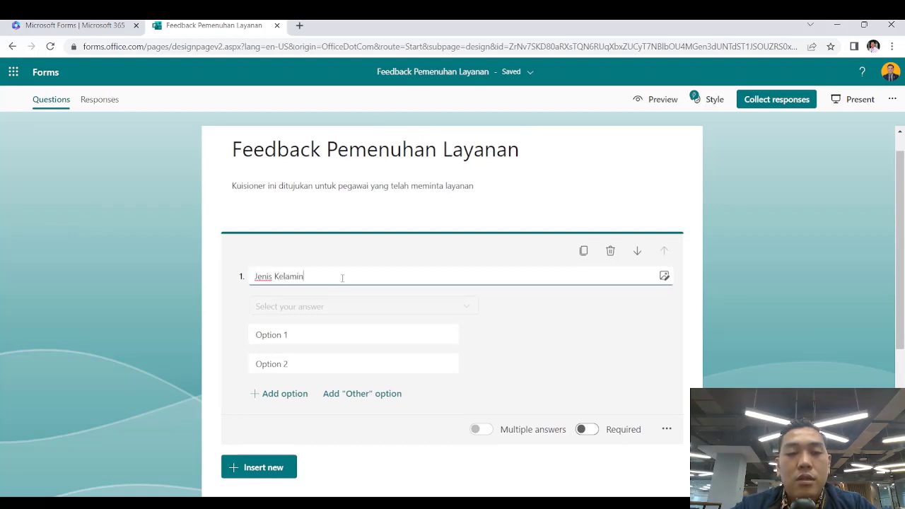
pyautogui.click(312, 333)
pyautogui.write('Laki-Laki')
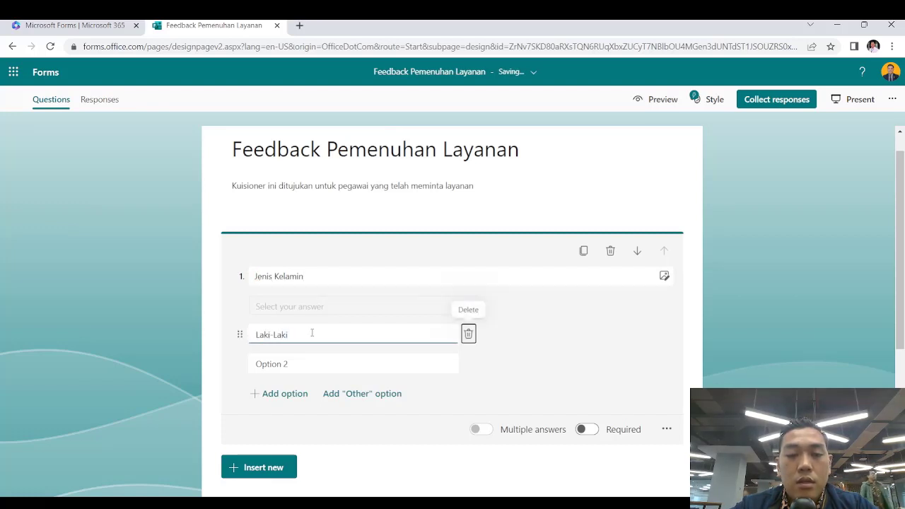
pyautogui.press('Tab')
pyautogui.write('P')
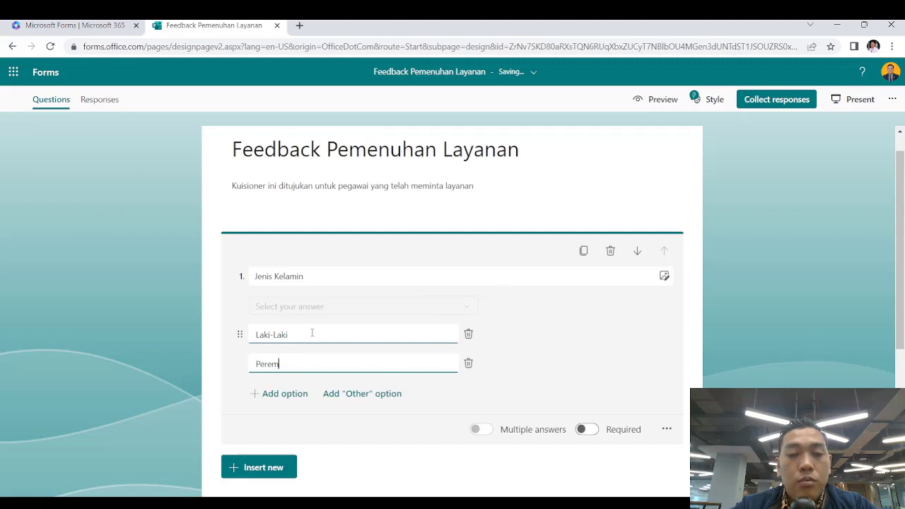
pyautogui.click(204, 364)
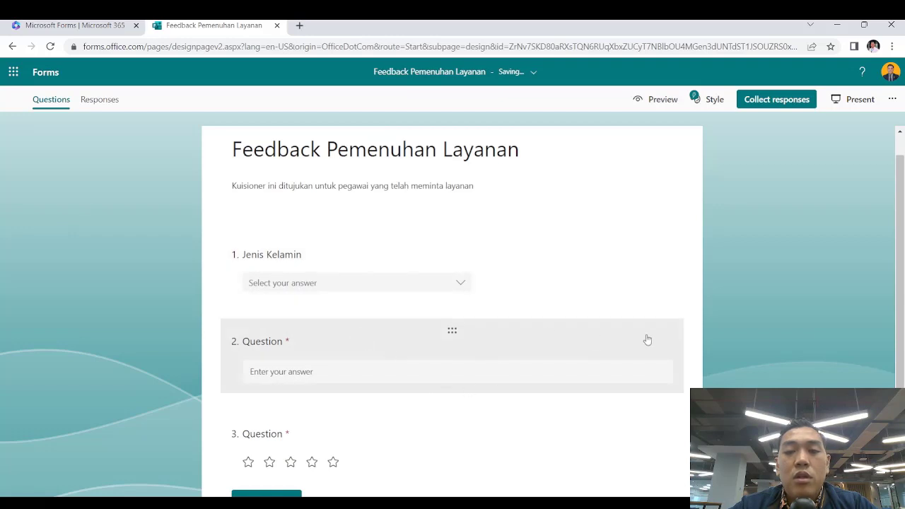
# Preview the form, check the Jenis Kelamin drop-down, then return to editing
pyautogui.click(660, 100)
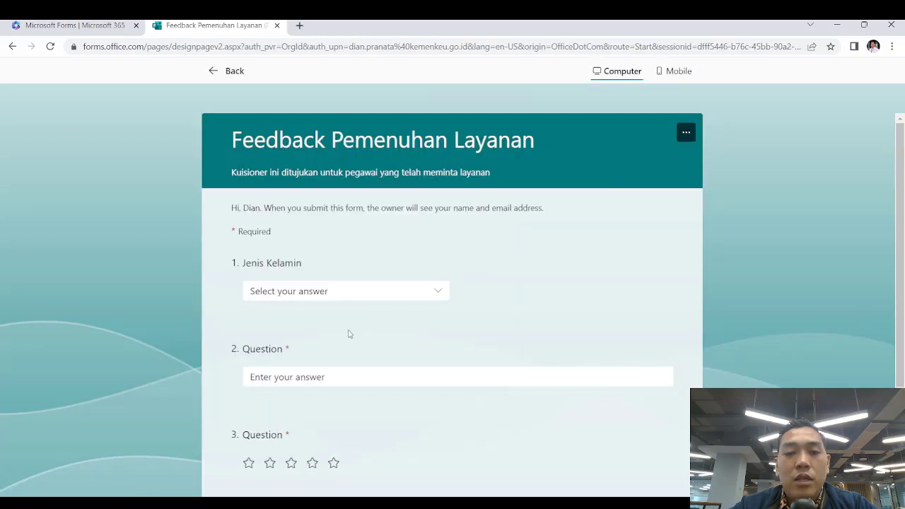
pyautogui.click(425, 291)
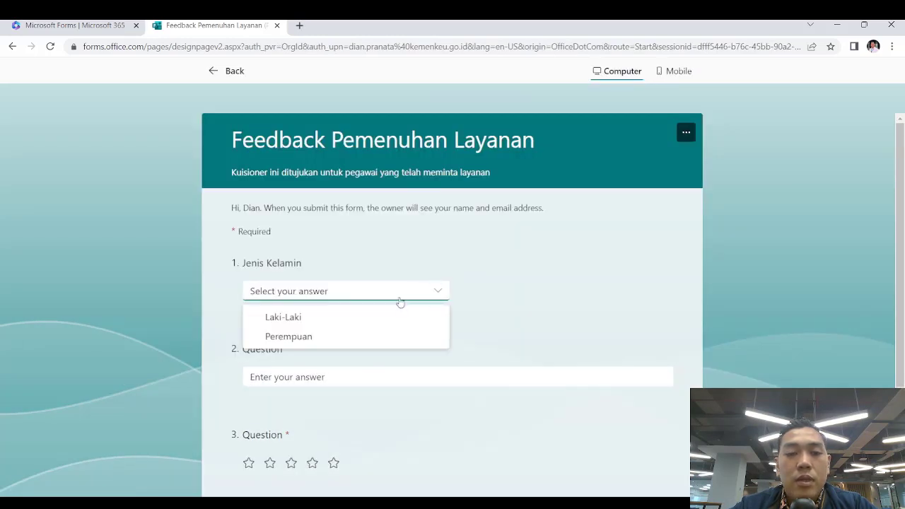
pyautogui.click(517, 298)
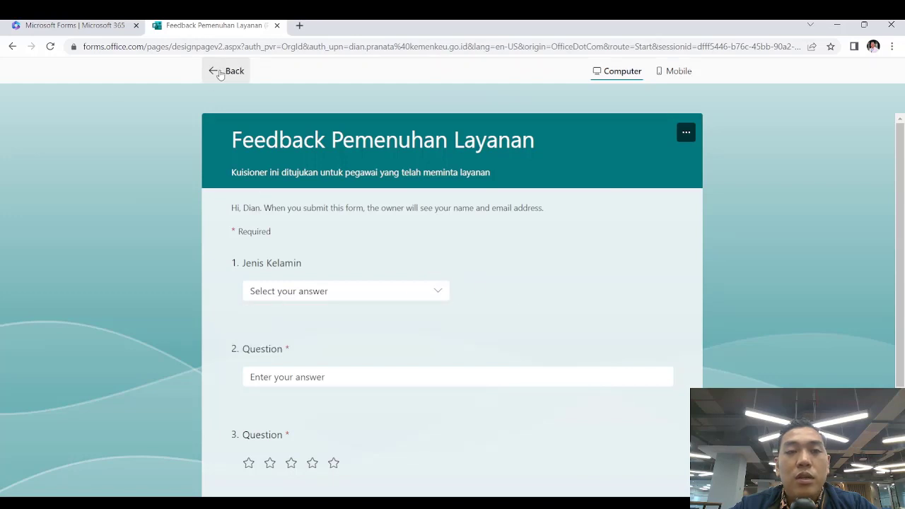
pyautogui.click(216, 71)
# Rename question 2 to 'Nama', leaving Long answer switched off
pyautogui.scroll(-2, 472, 353)
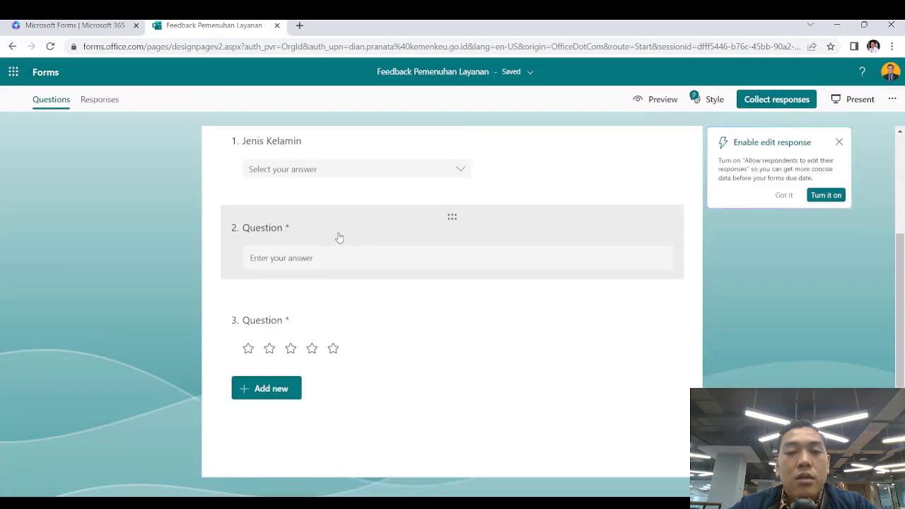
pyautogui.click(318, 234)
pyautogui.write('Nama')
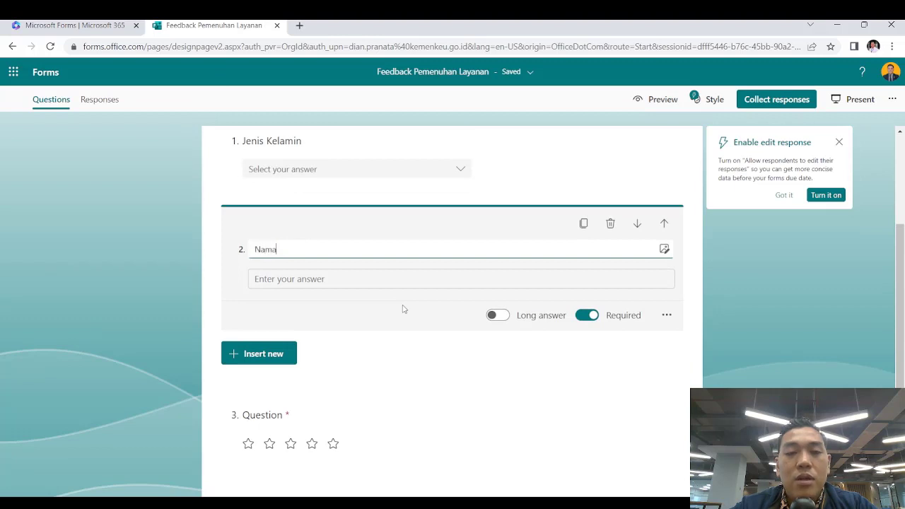
pyautogui.click(404, 309)
pyautogui.click(409, 368)
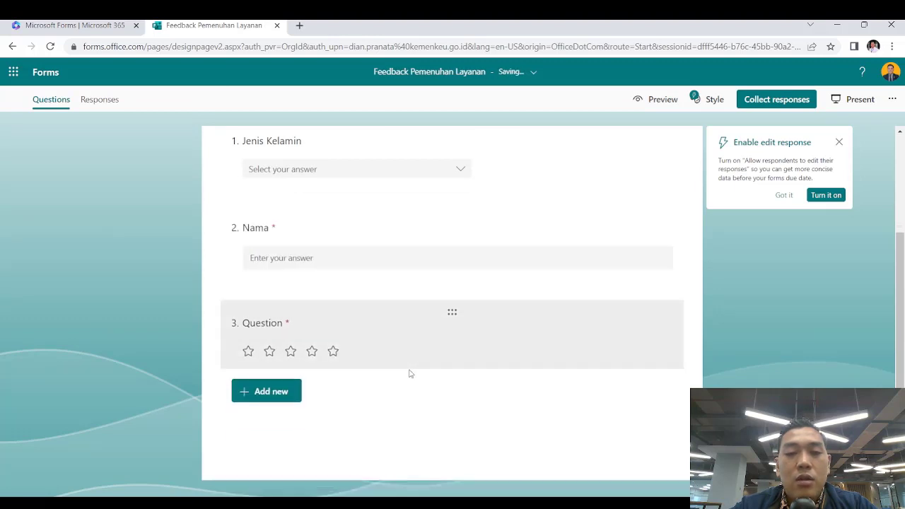
pyautogui.click(390, 261)
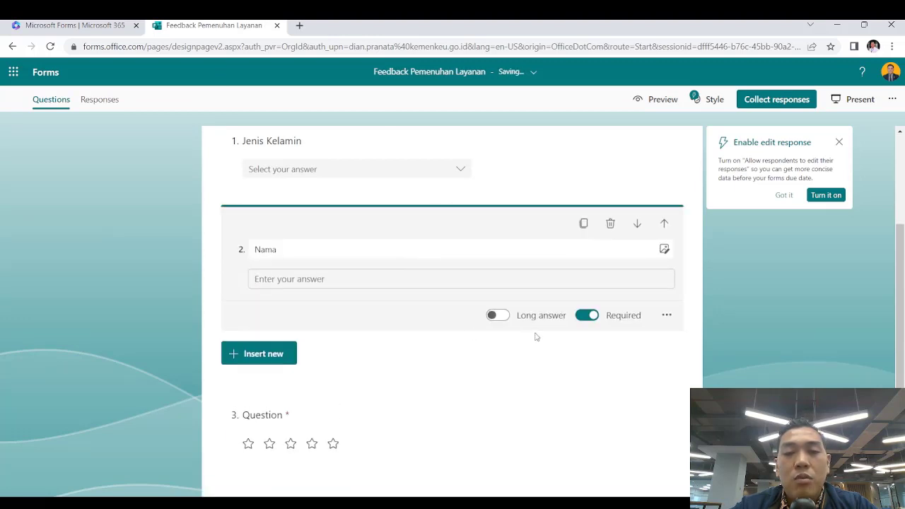
pyautogui.click(507, 322)
pyautogui.click(511, 396)
pyautogui.click(491, 254)
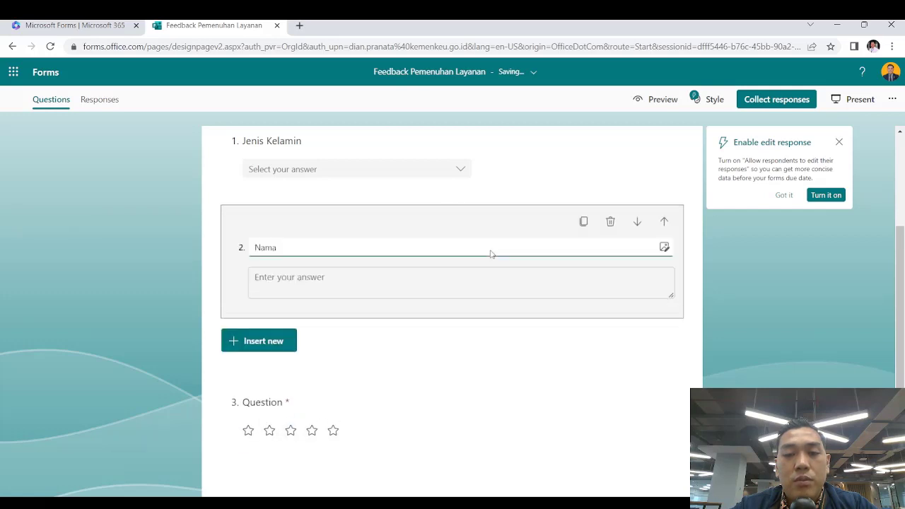
pyautogui.click(498, 331)
pyautogui.click(456, 356)
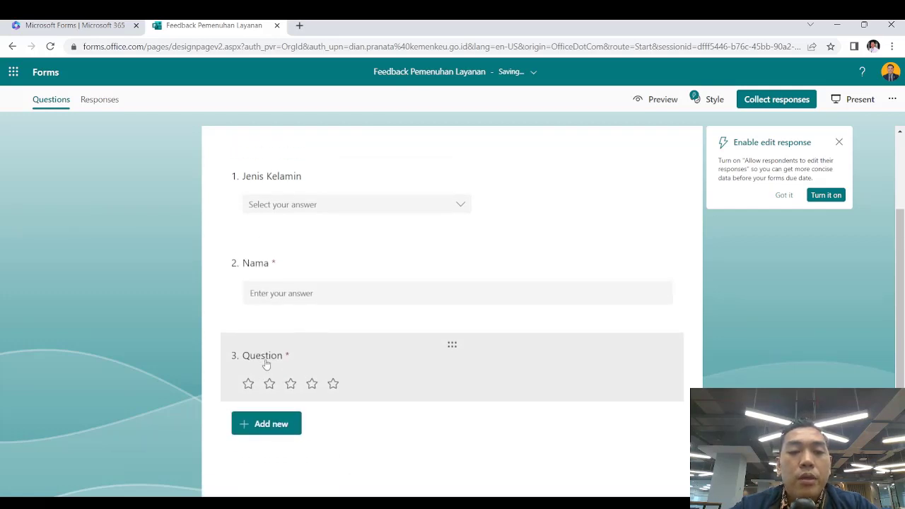
# Title rating question 3 'Penilaian terhadap penyelengggara', correcting the typos
pyautogui.click(267, 364)
pyautogui.click(312, 316)
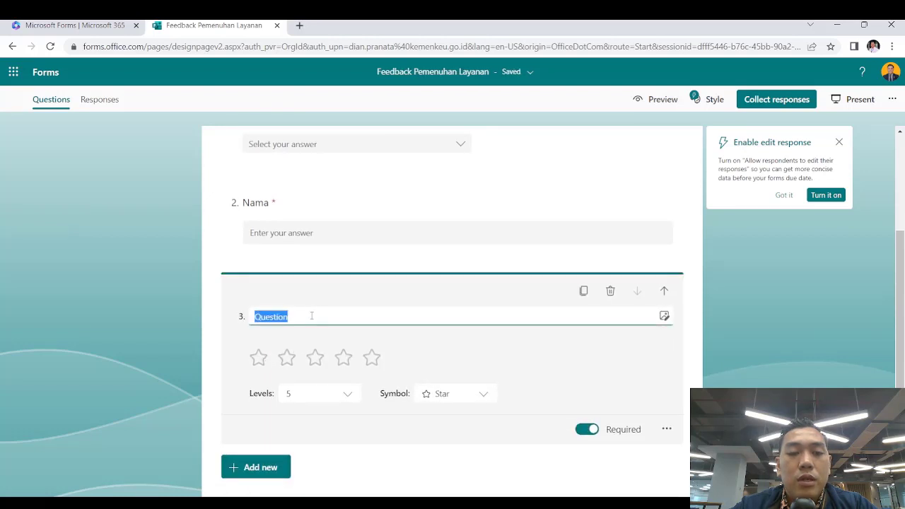
pyautogui.write('Kual')
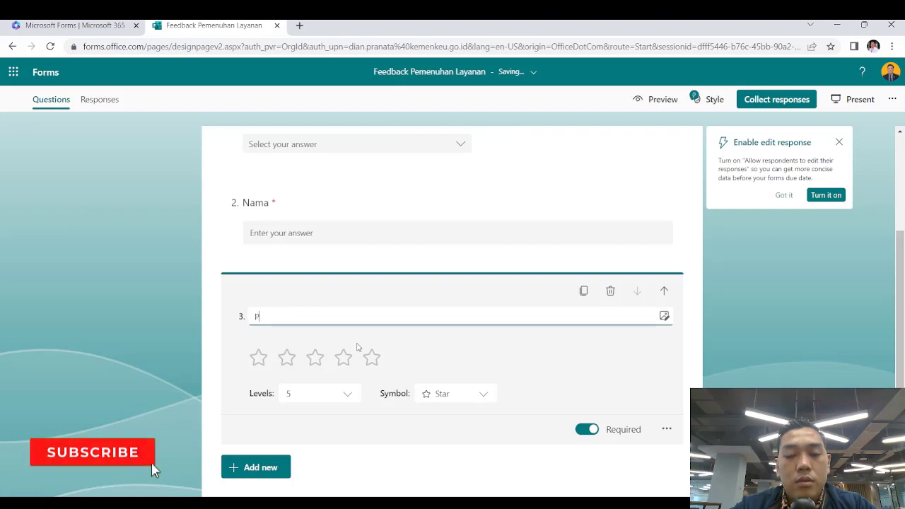
pyautogui.write('Penilaian terha')
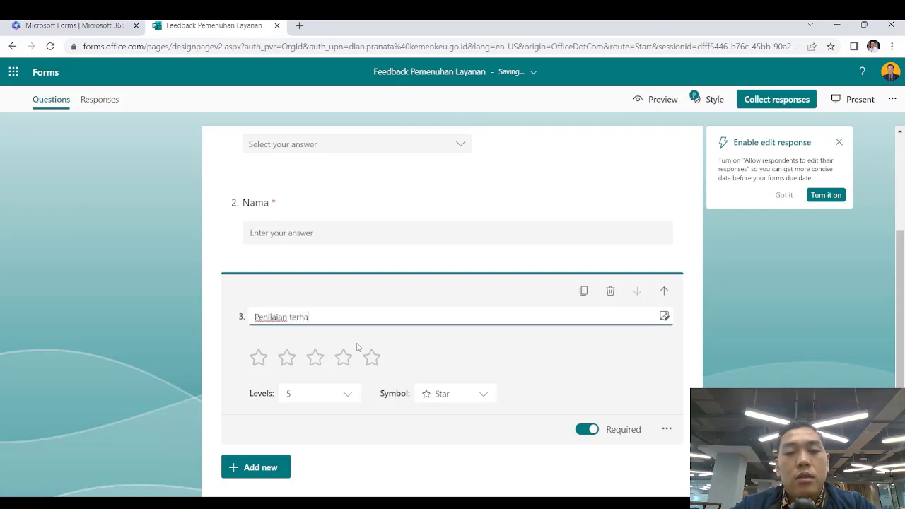
pyautogui.write('dap penan')
pyautogui.press('BackSpace')
pyautogui.press('BackSpace')
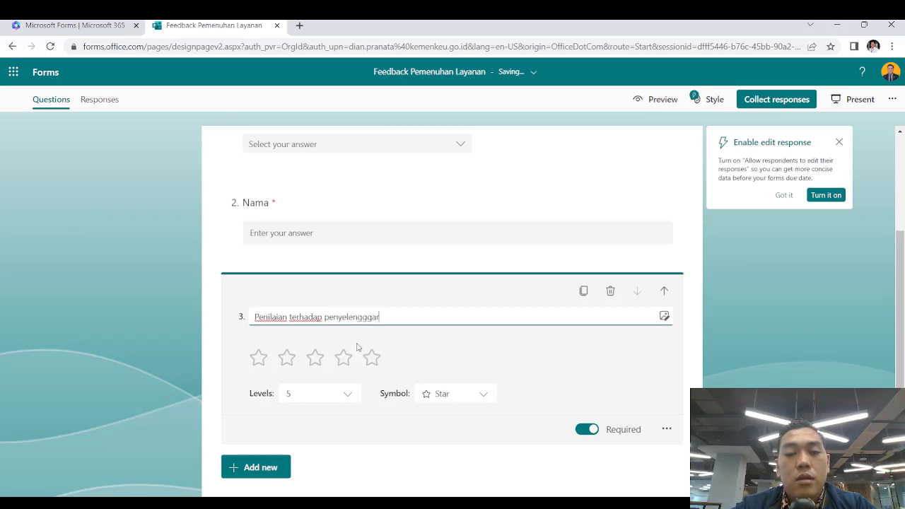
pyautogui.click(213, 313)
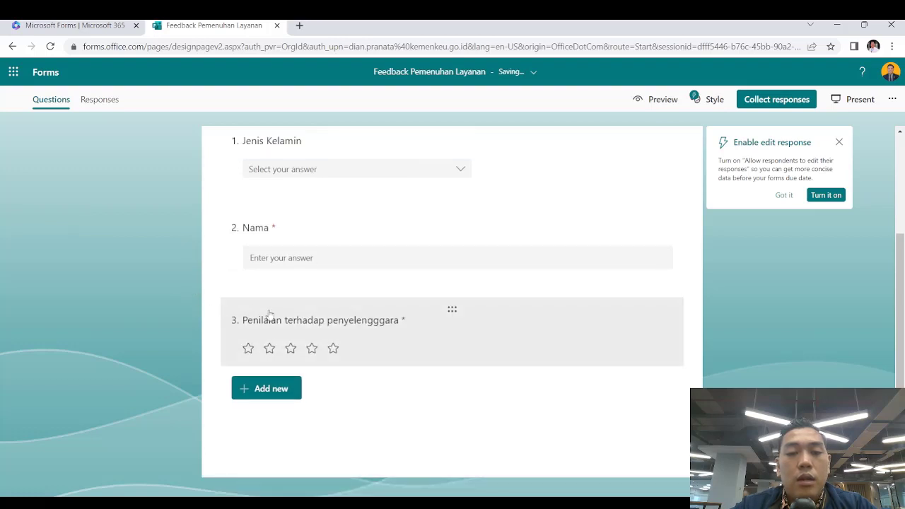
# Try Number, Heart and Ribbon symbols for question 3's rating
pyautogui.click(456, 357)
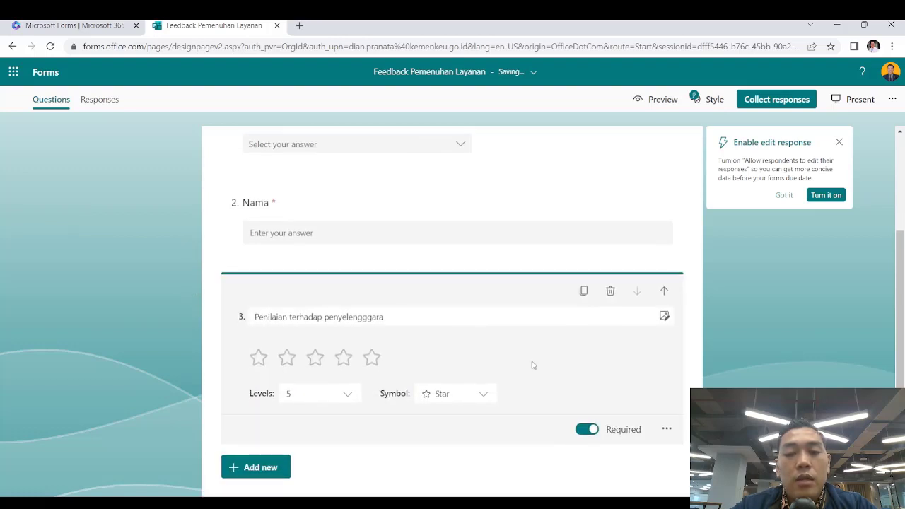
pyautogui.click(467, 398)
pyautogui.click(467, 330)
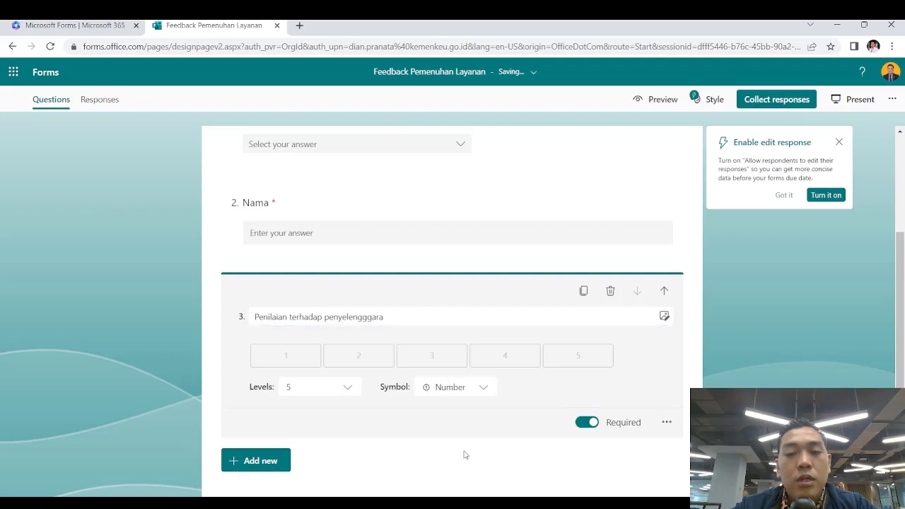
pyautogui.click(463, 458)
pyautogui.click(397, 328)
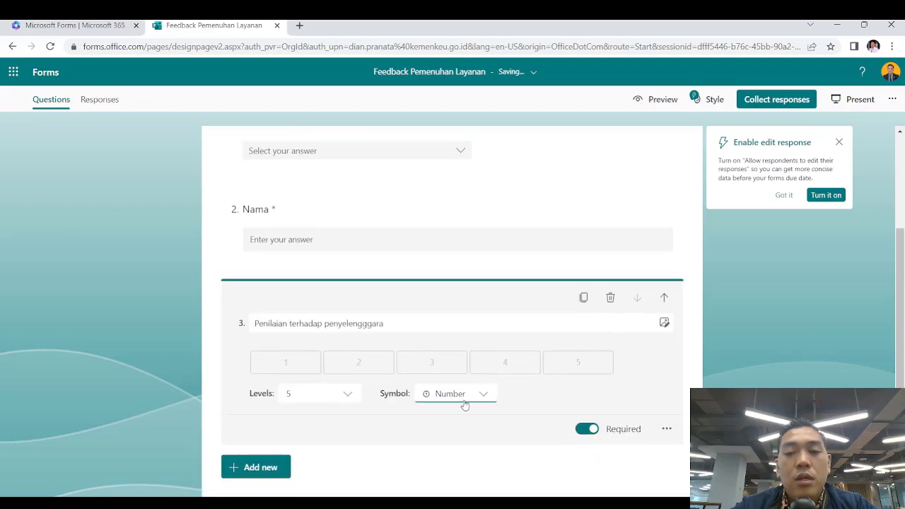
pyautogui.click(463, 399)
pyautogui.click(463, 341)
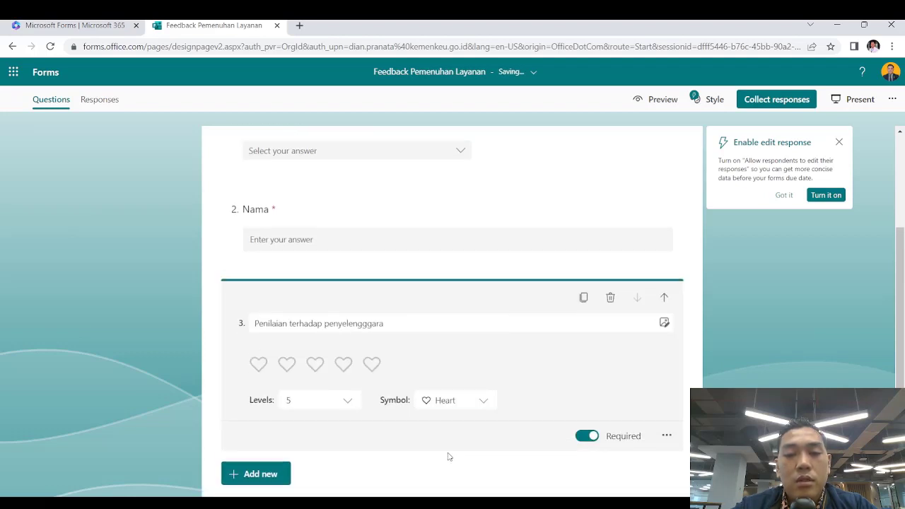
pyautogui.click(448, 457)
pyautogui.click(473, 347)
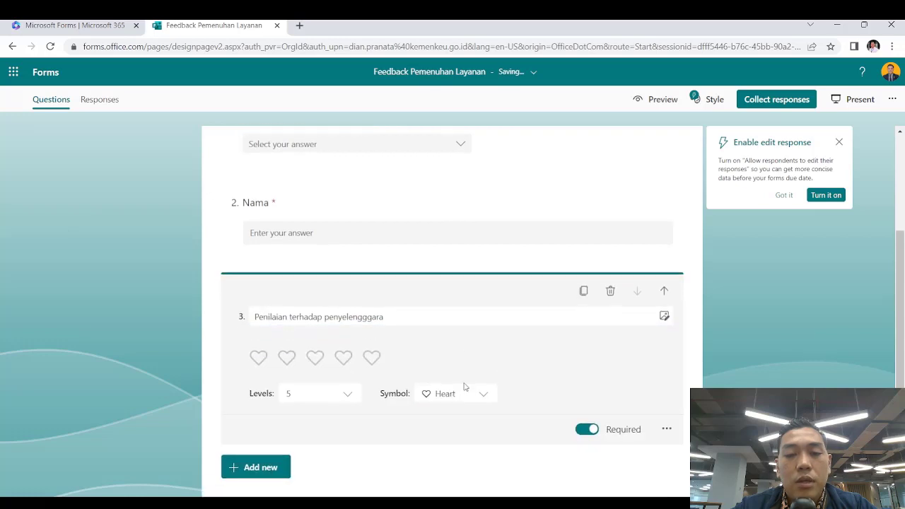
pyautogui.click(473, 394)
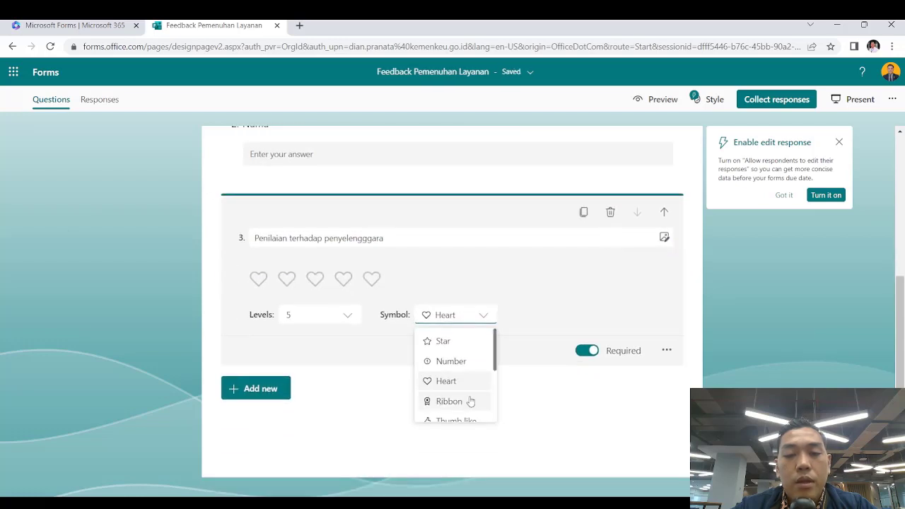
pyautogui.click(467, 401)
# Try Flag and Trophy symbols for the rating
pyautogui.click(474, 316)
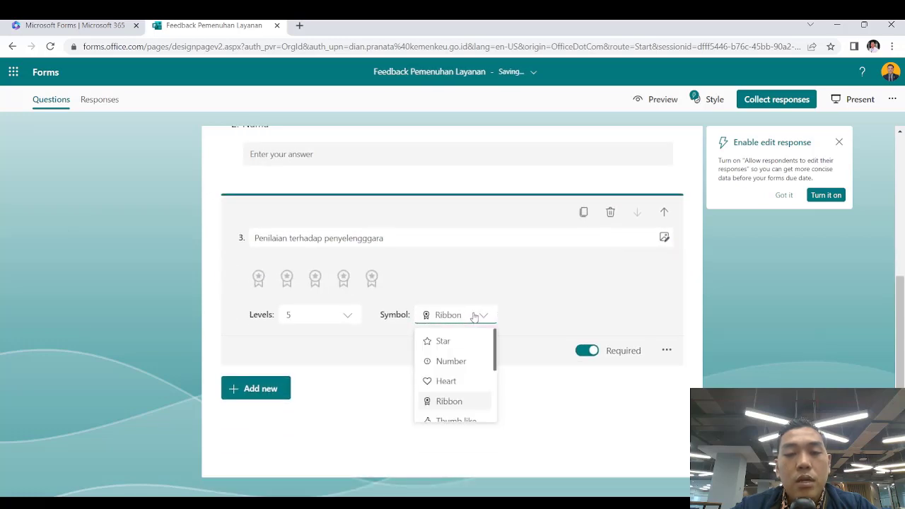
pyautogui.scroll(-2, 465, 402)
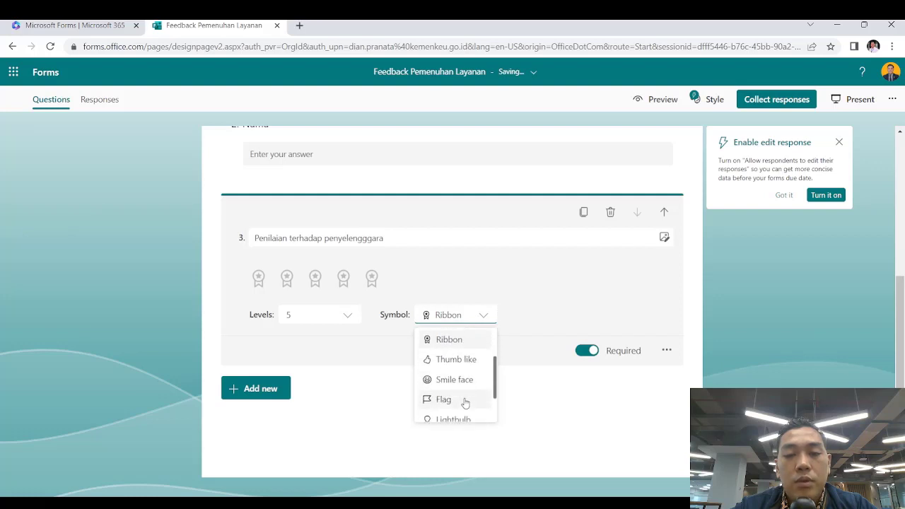
pyautogui.scroll(2, 464, 405)
pyautogui.scroll(-3, 464, 404)
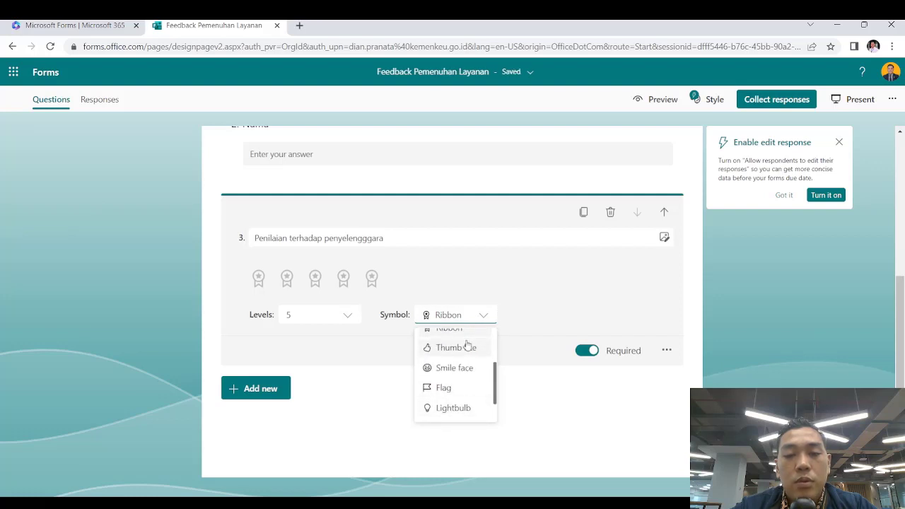
pyautogui.click(452, 394)
pyautogui.click(478, 322)
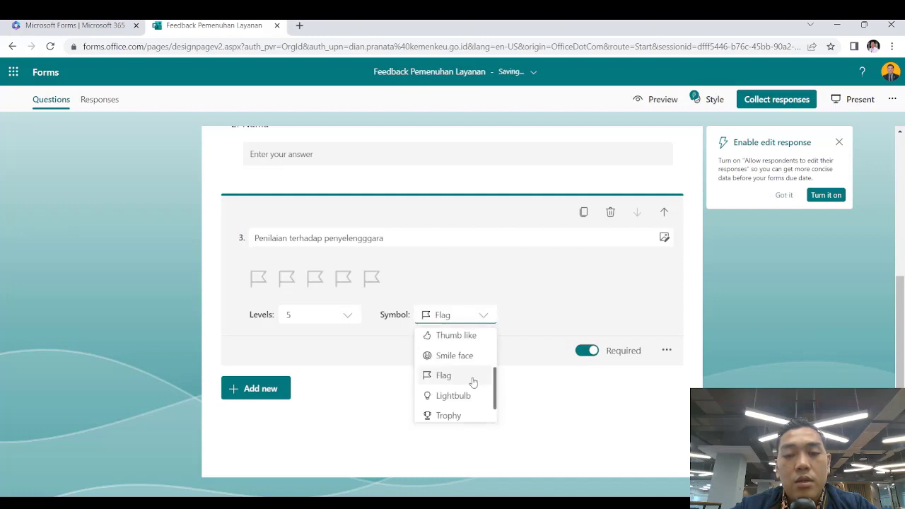
pyautogui.scroll(-1, 473, 382)
pyautogui.click(464, 389)
pyautogui.click(482, 319)
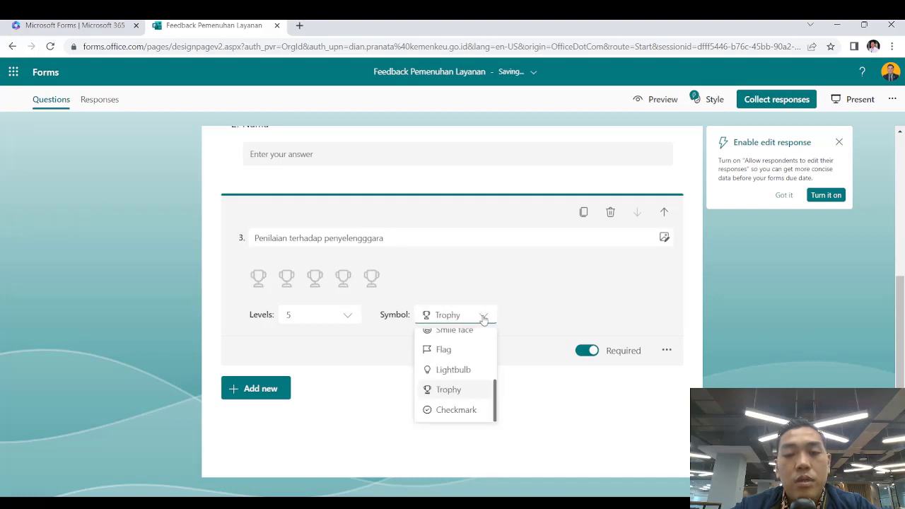
pyautogui.click(467, 427)
# After trying check marks, settle the rating on Number symbols with 5 levels
pyautogui.click(485, 313)
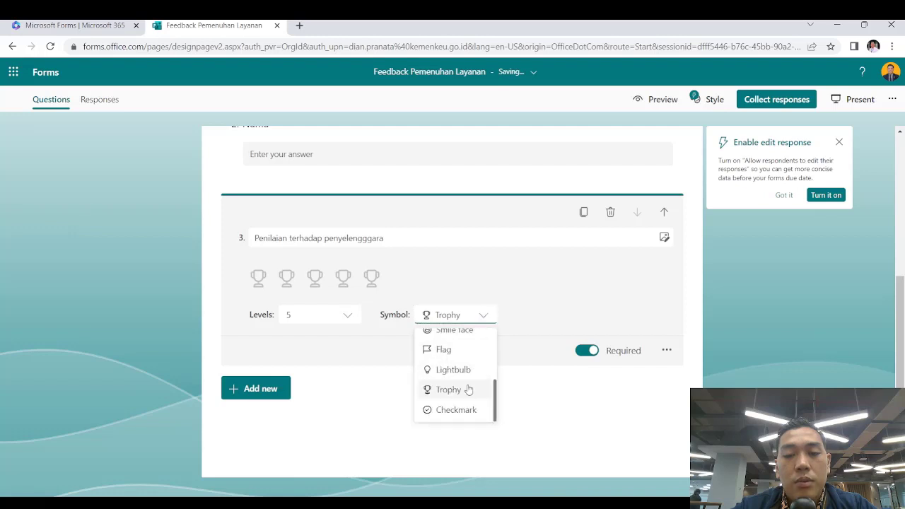
pyautogui.click(457, 411)
pyautogui.click(488, 319)
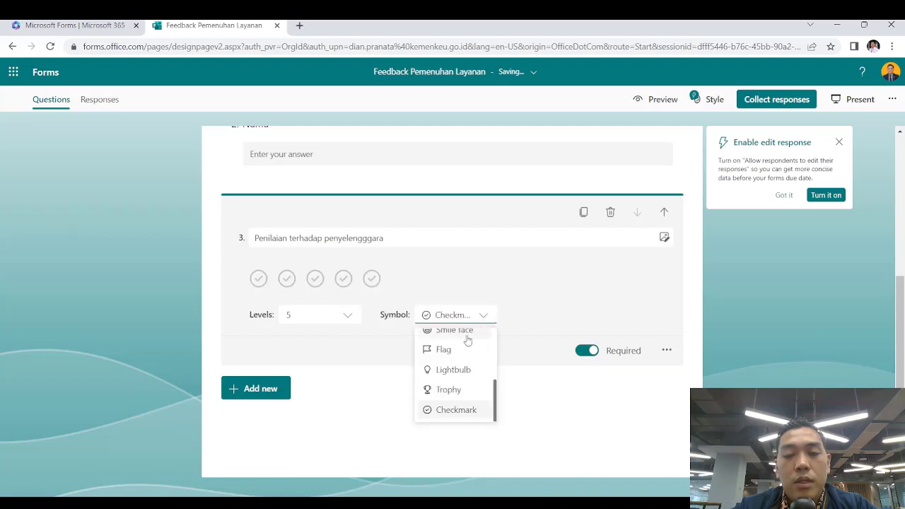
pyautogui.scroll(3, 469, 341)
pyautogui.click(443, 362)
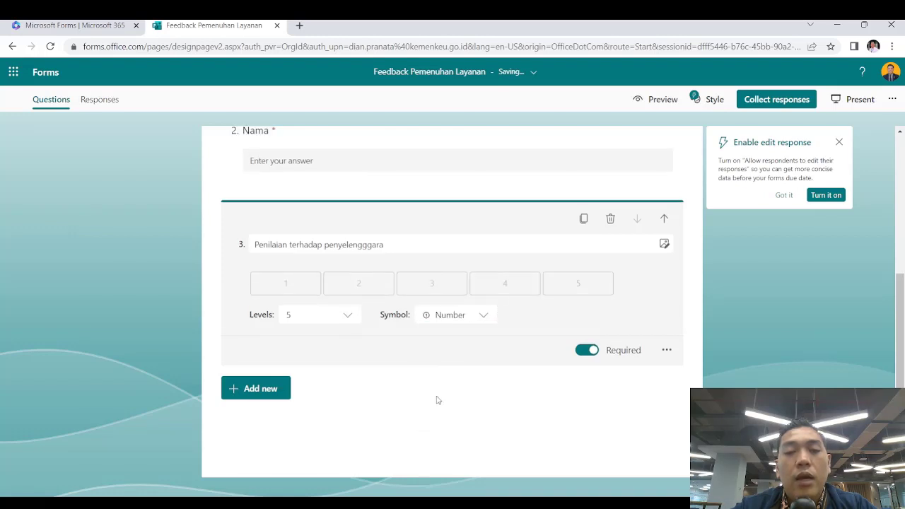
pyautogui.click(348, 316)
pyautogui.scroll(-2, 347, 366)
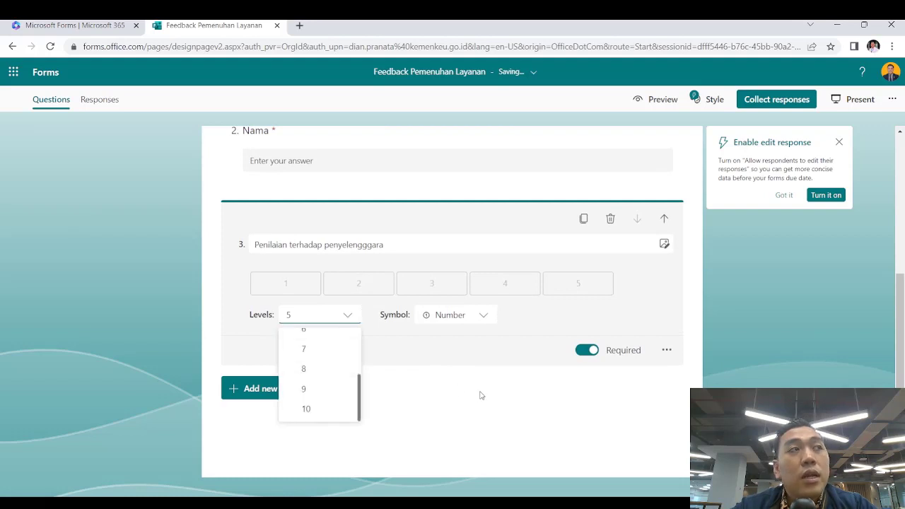
pyautogui.click(494, 408)
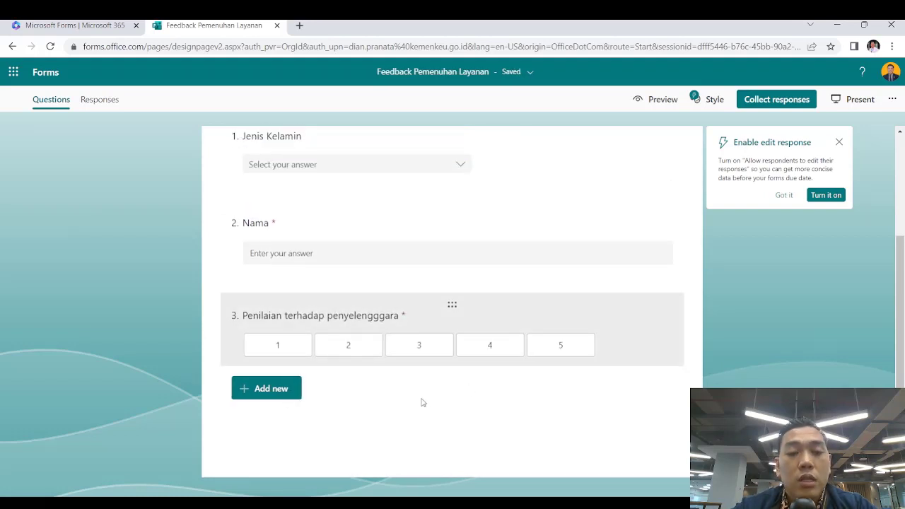
# Add a required Date question as question 4
pyautogui.click(292, 396)
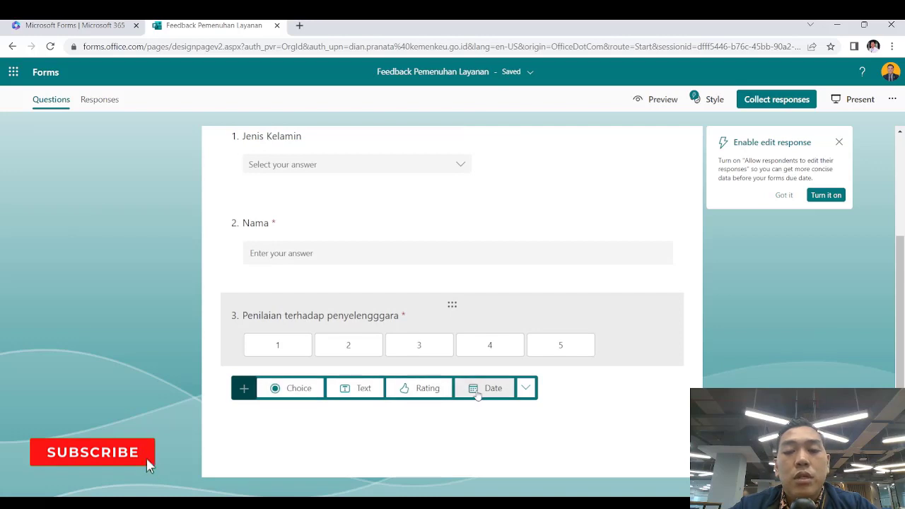
pyautogui.click(495, 391)
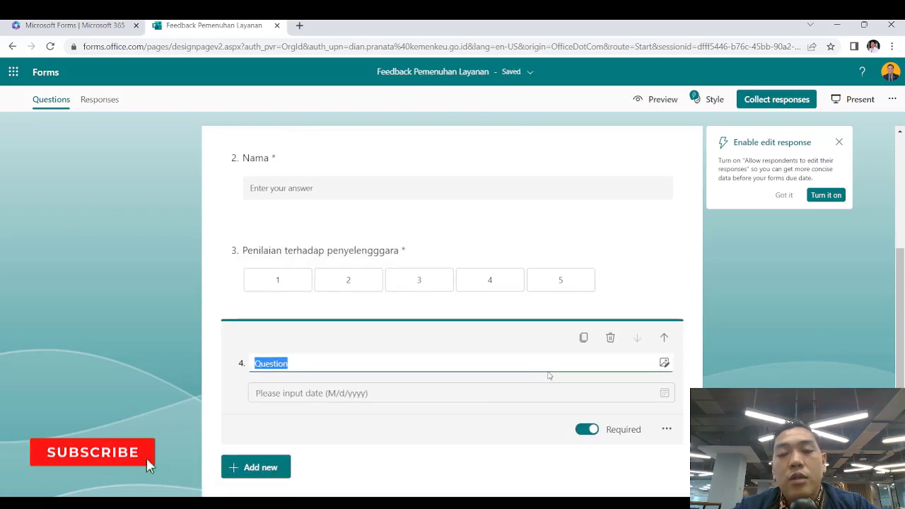
pyautogui.click(671, 429)
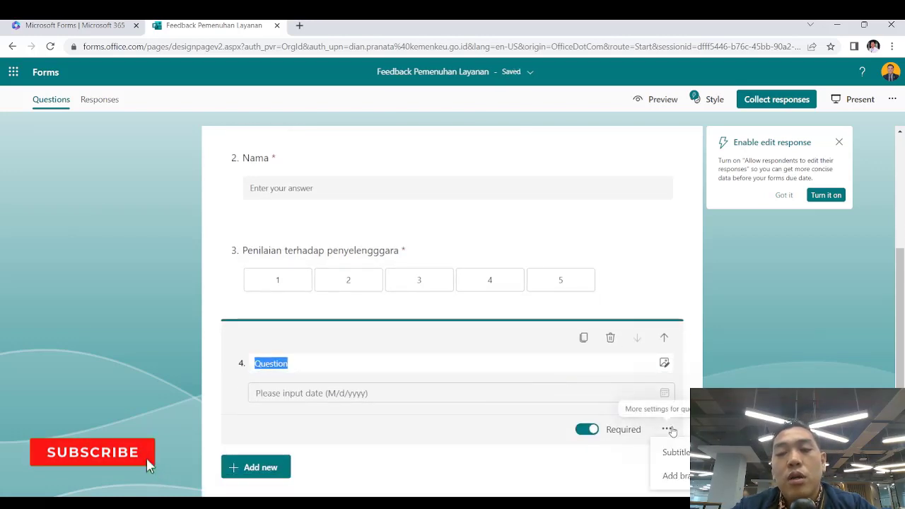
pyautogui.click(524, 430)
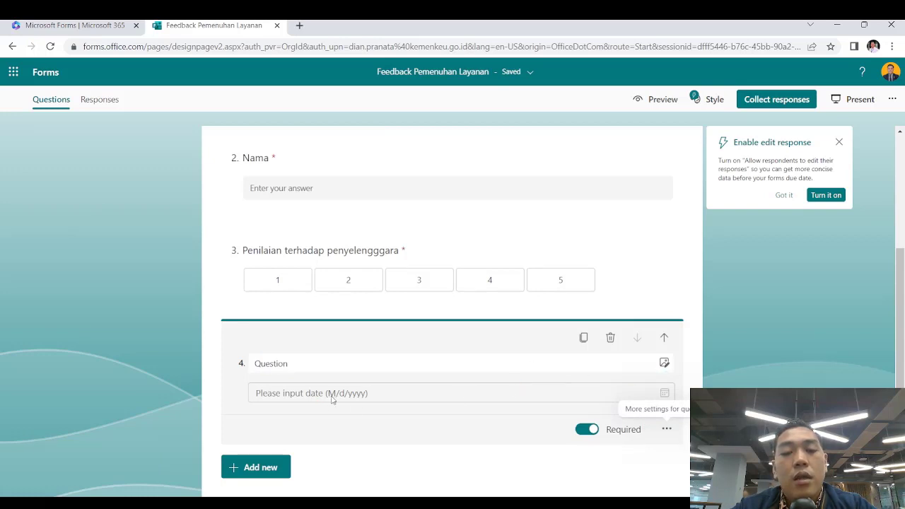
pyautogui.click(397, 456)
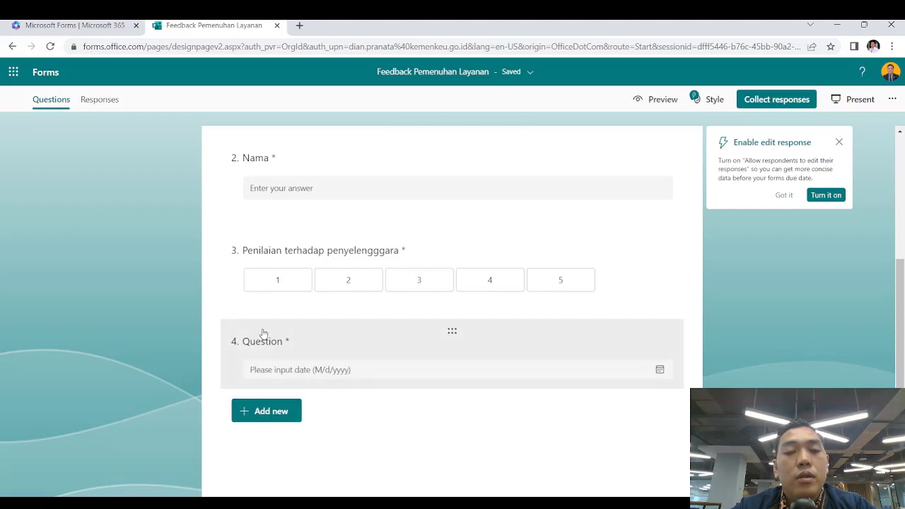
# Title it 'Tanggal Penyelenggaraan' and drag it to the top of the form
pyautogui.click(263, 334)
pyautogui.click(300, 358)
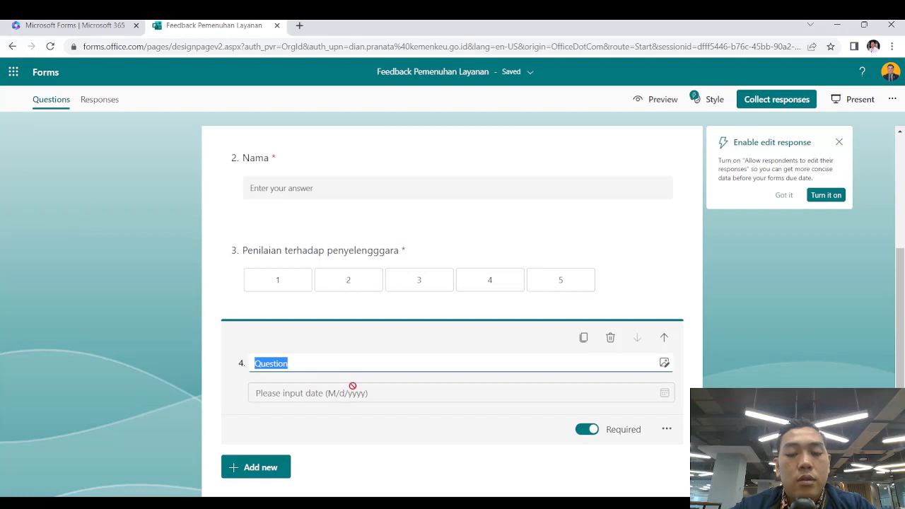
pyautogui.write('Ta')
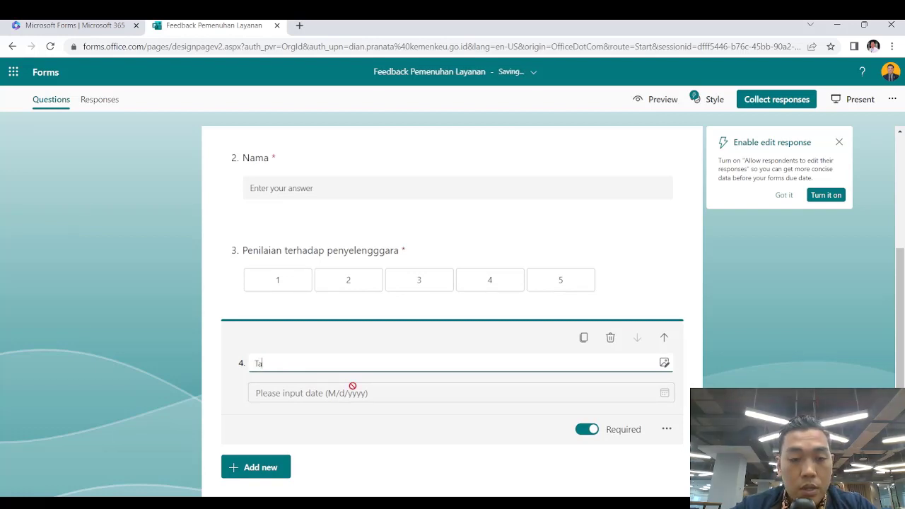
pyautogui.write('nggal Penyel')
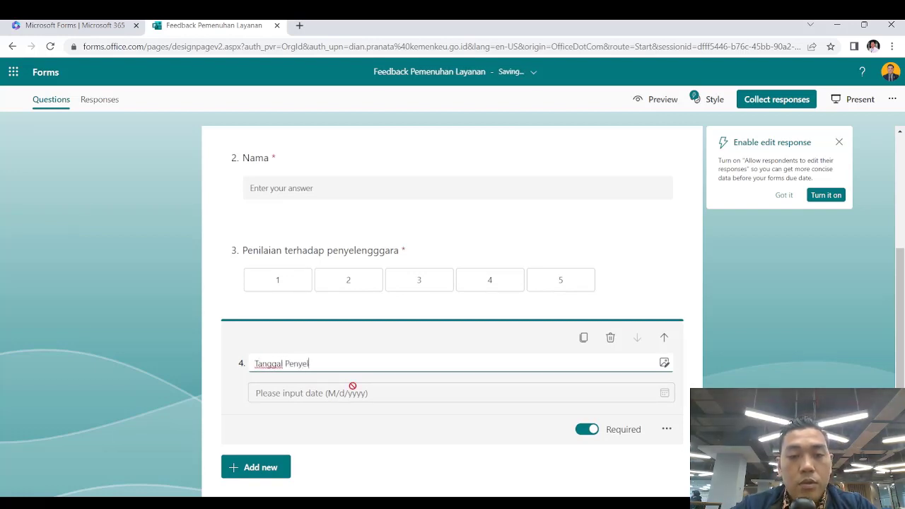
pyautogui.write('enggaraan')
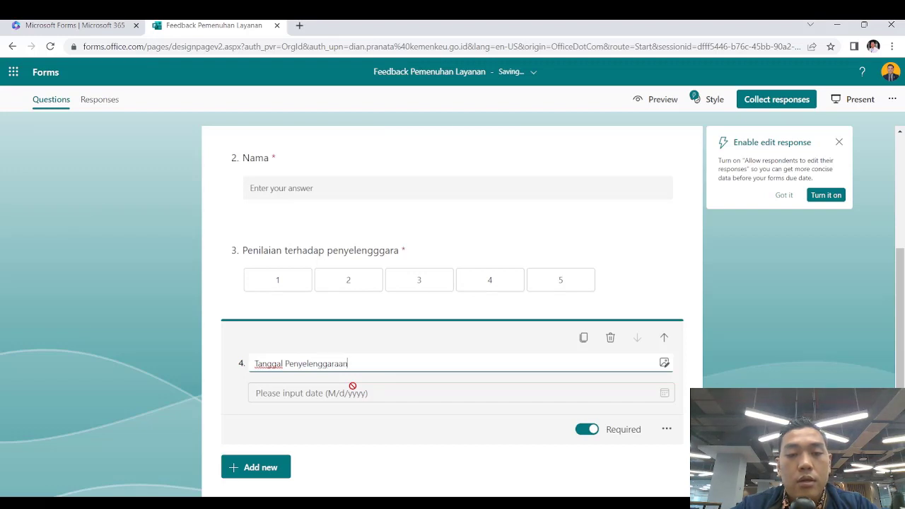
pyautogui.click(366, 459)
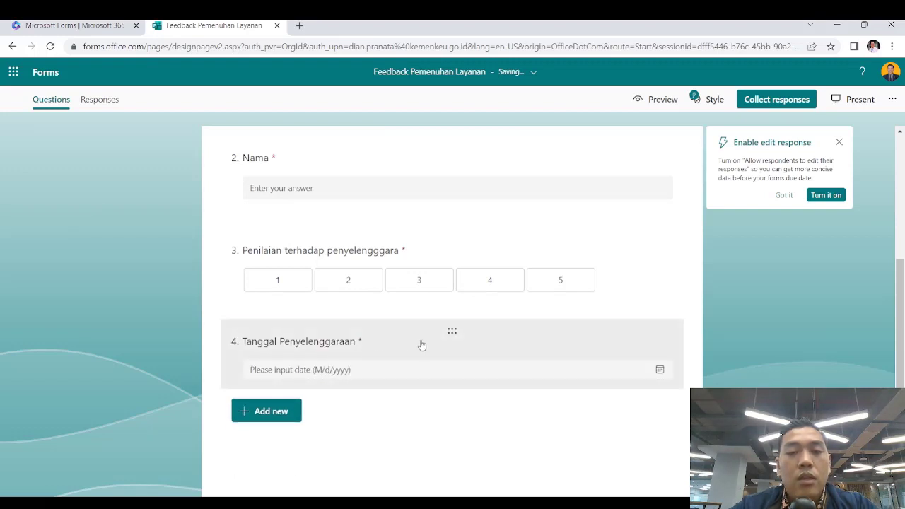
pyautogui.moveTo(448, 334); pyautogui.dragTo(485, 194)
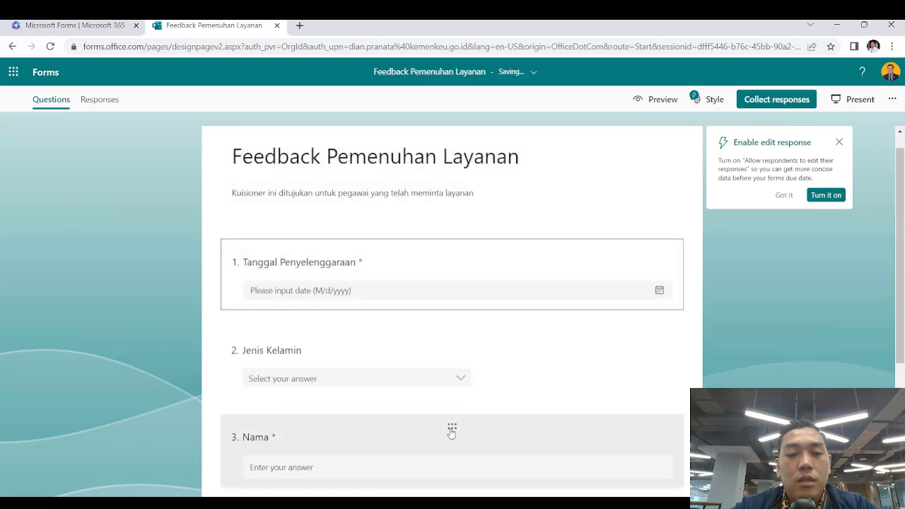
# Drag the Nama question above Jenis Kelamin so it becomes question 2
pyautogui.moveTo(451, 428); pyautogui.dragTo(483, 375)
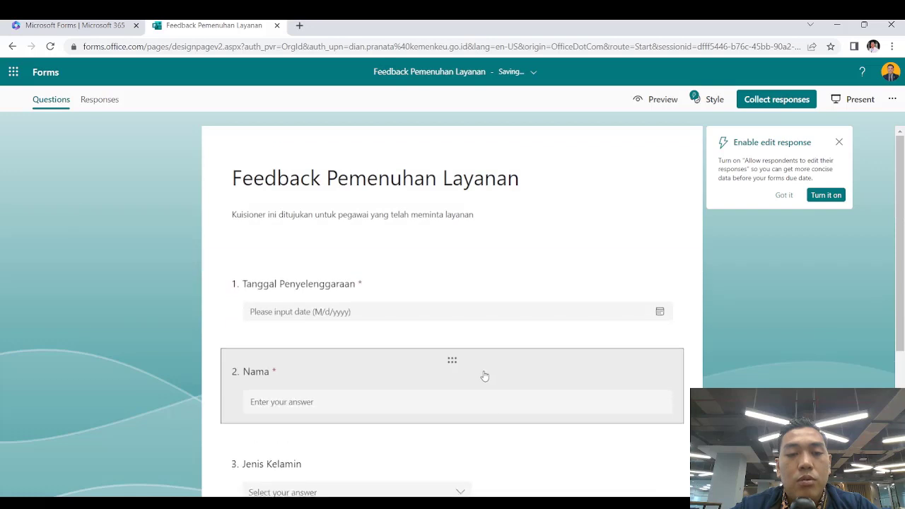
pyautogui.scroll(-3, 509, 405)
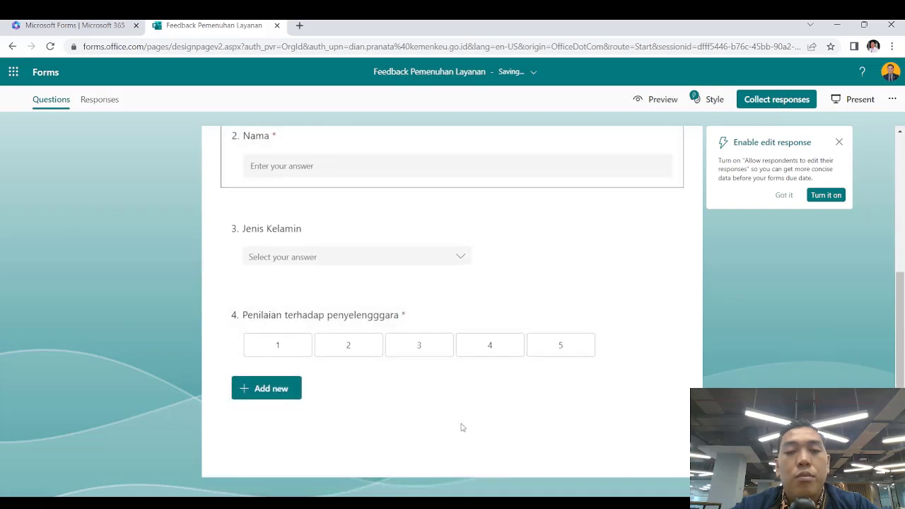
# Add a ranking question as question 5 titled 'Next Topic Diskusi'
pyautogui.click(266, 388)
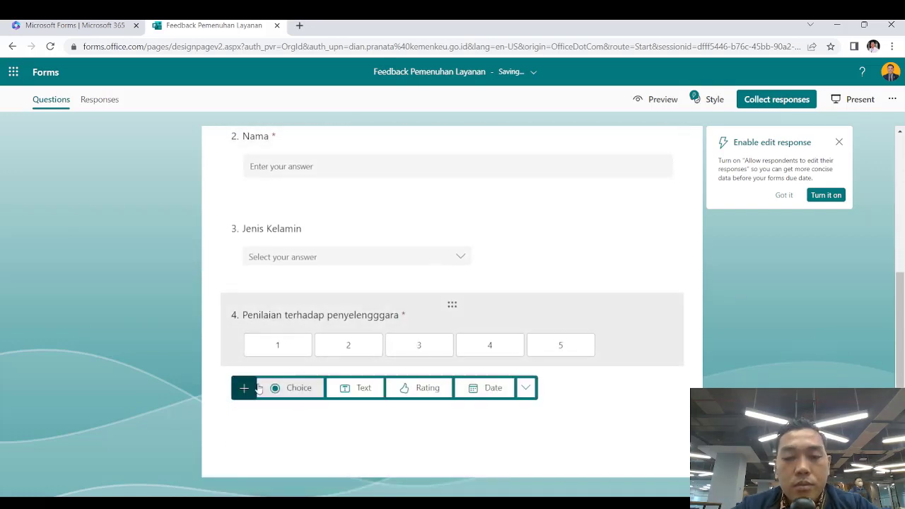
pyautogui.click(527, 386)
pyautogui.click(569, 287)
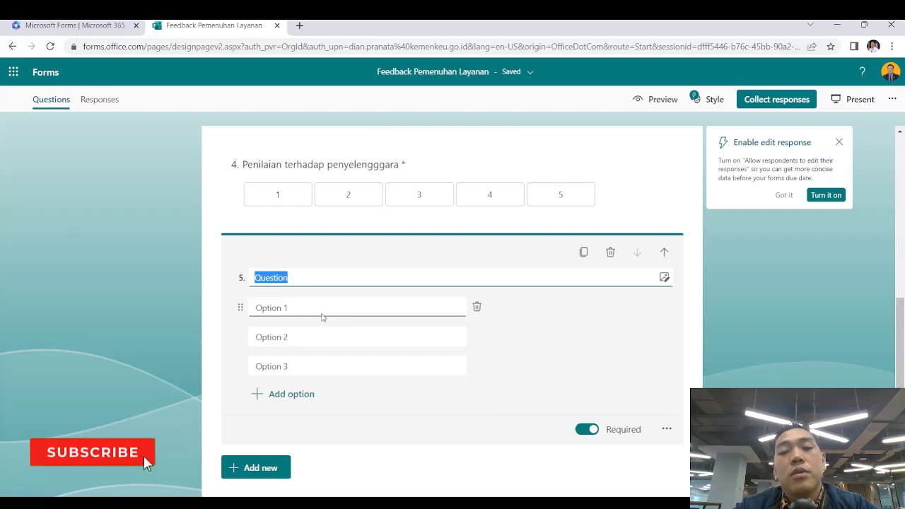
pyautogui.click(331, 273)
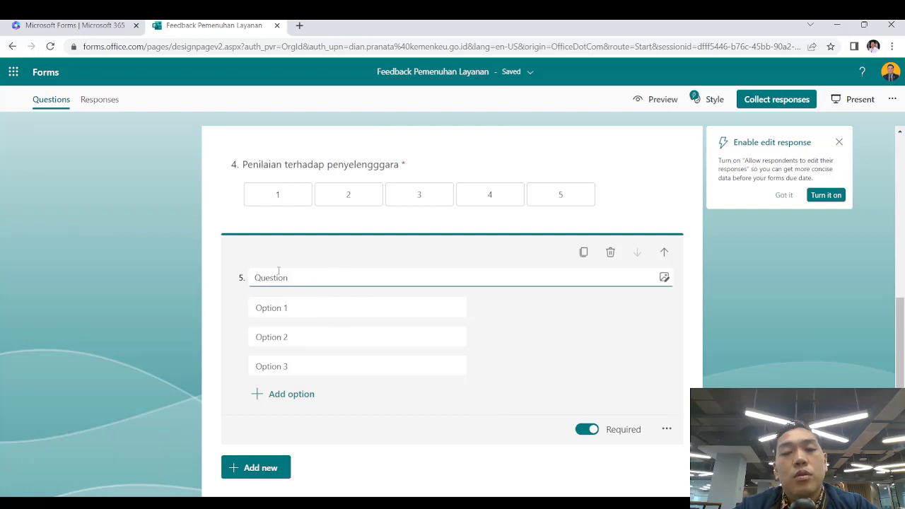
pyautogui.click(219, 275)
pyautogui.click(314, 262)
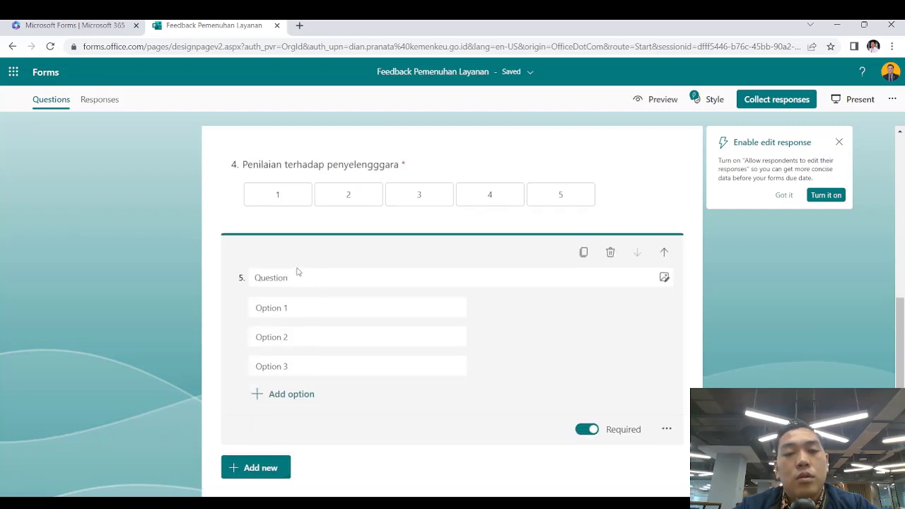
pyautogui.click(290, 269)
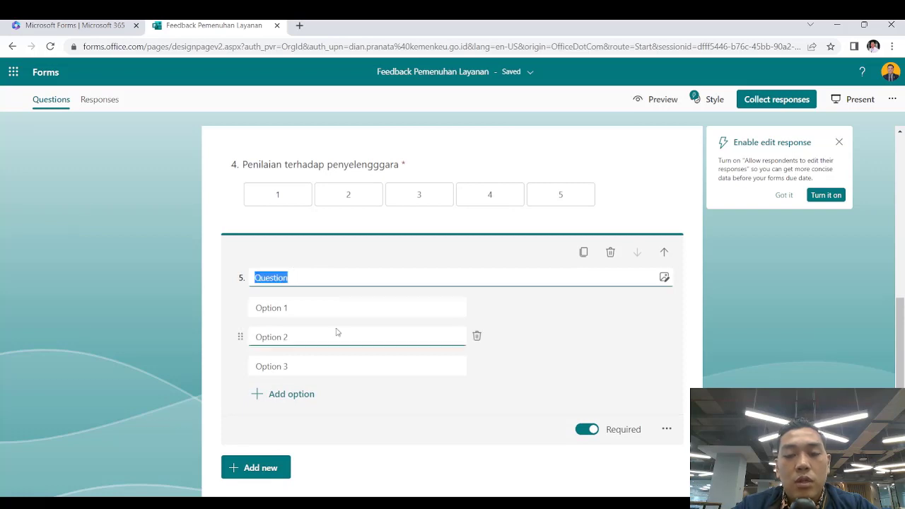
pyautogui.press('BackSpace')
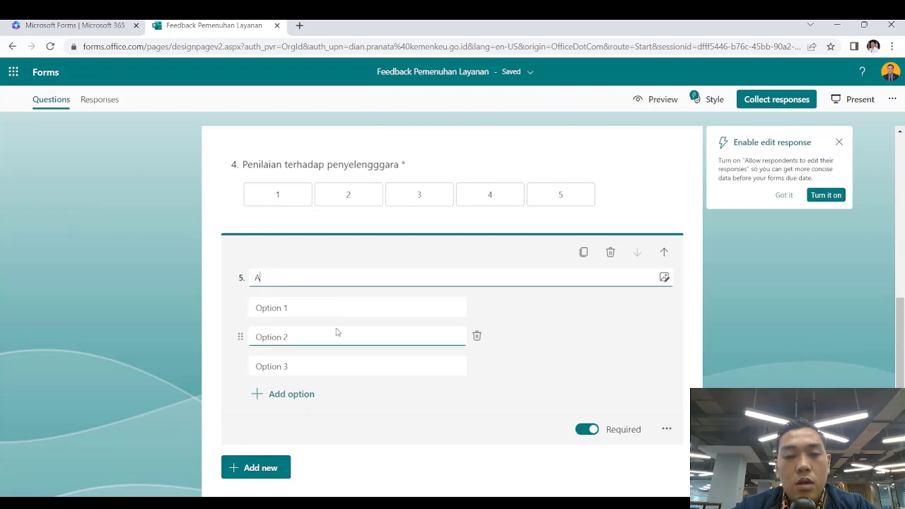
pyautogui.write('Next Top')
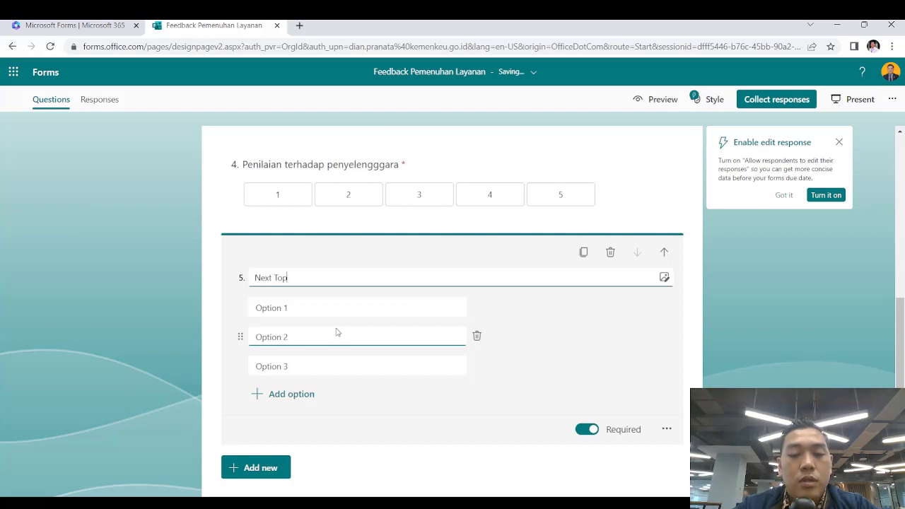
pyautogui.write('ic Di')
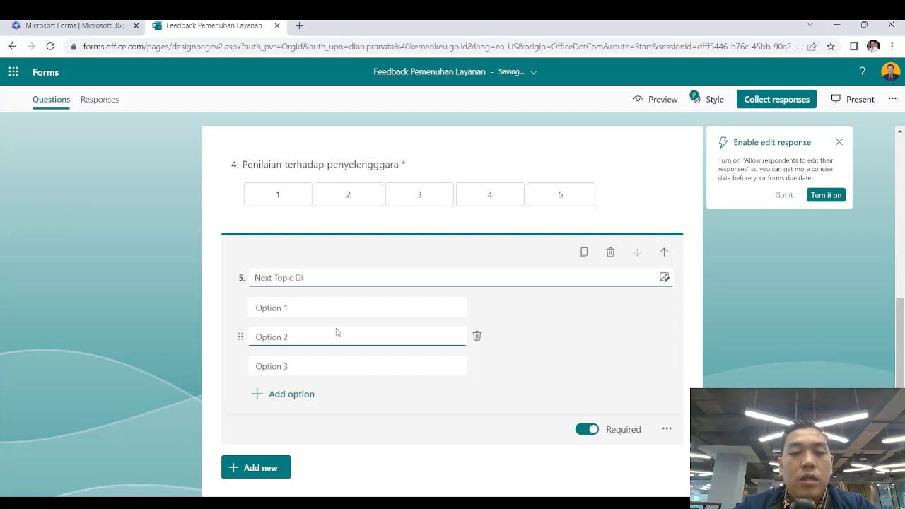
pyautogui.write('skusi')
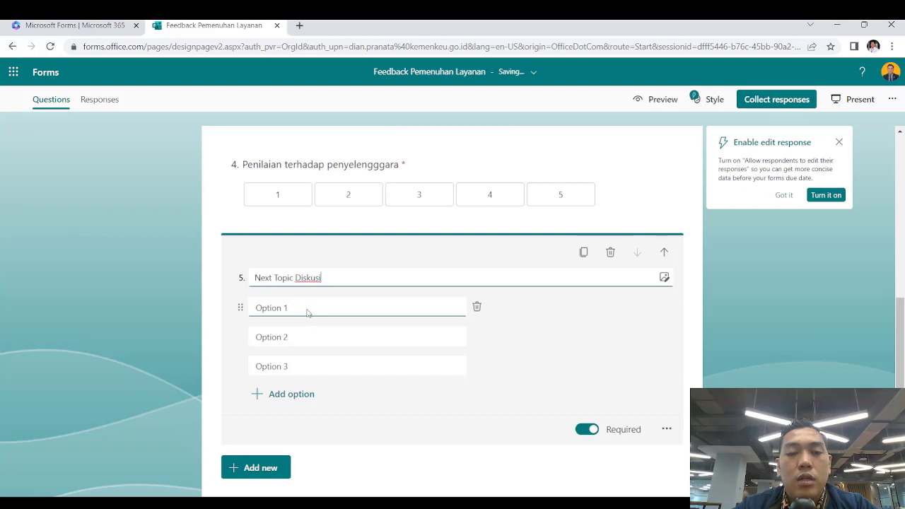
# Enter the ranking options Webinar, Offline Seminar and Diskusi Panel
pyautogui.click(307, 308)
pyautogui.write('Webinar')
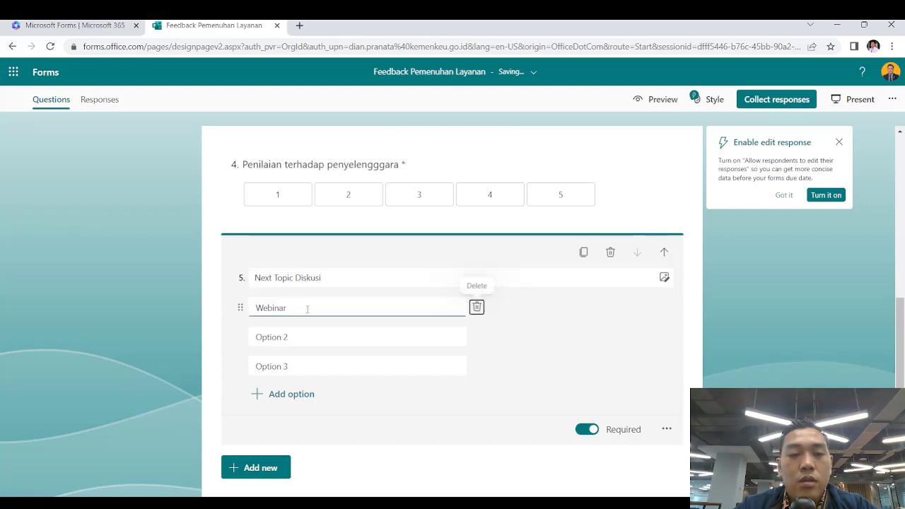
pyautogui.press('Tab')
pyautogui.write('Off')
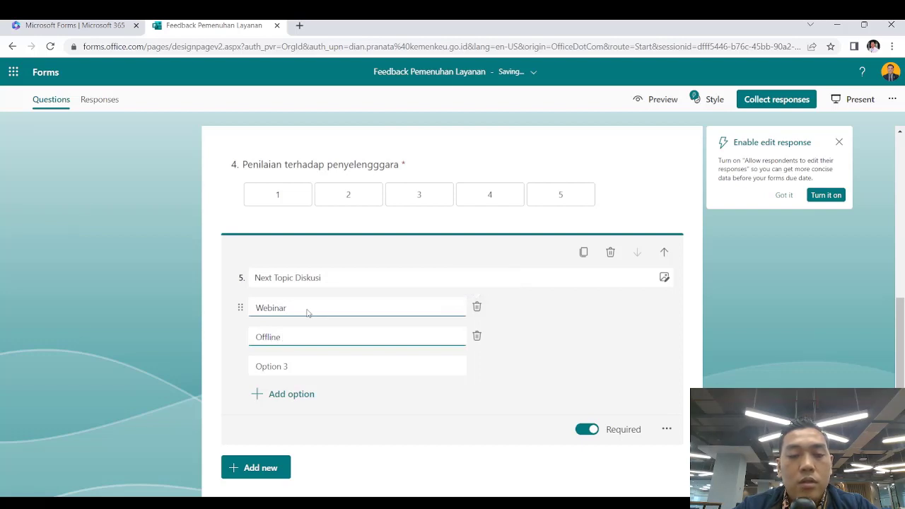
pyautogui.write('line Seminar')
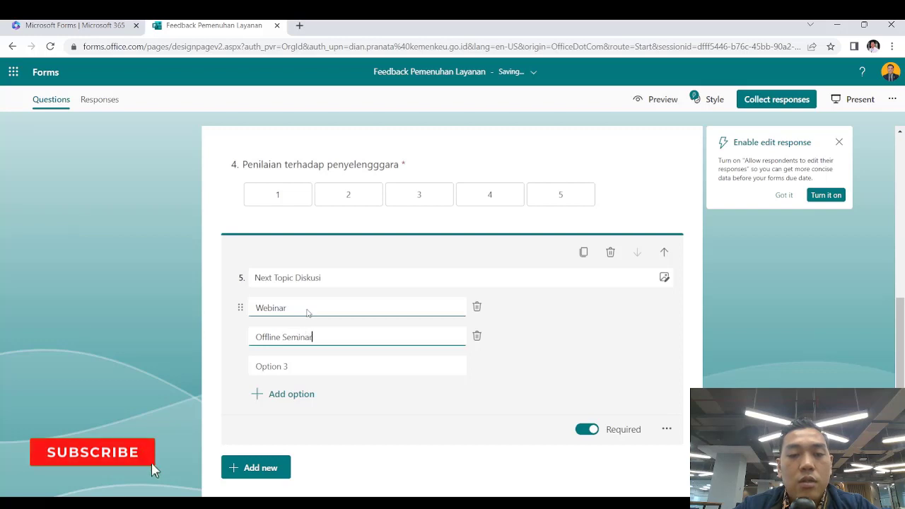
pyautogui.press('Tab')
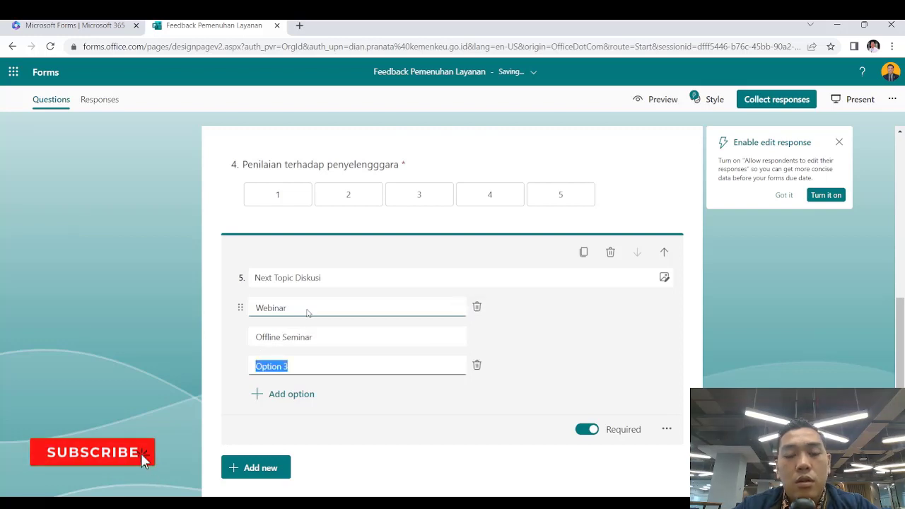
pyautogui.write('Diskusi Panel')
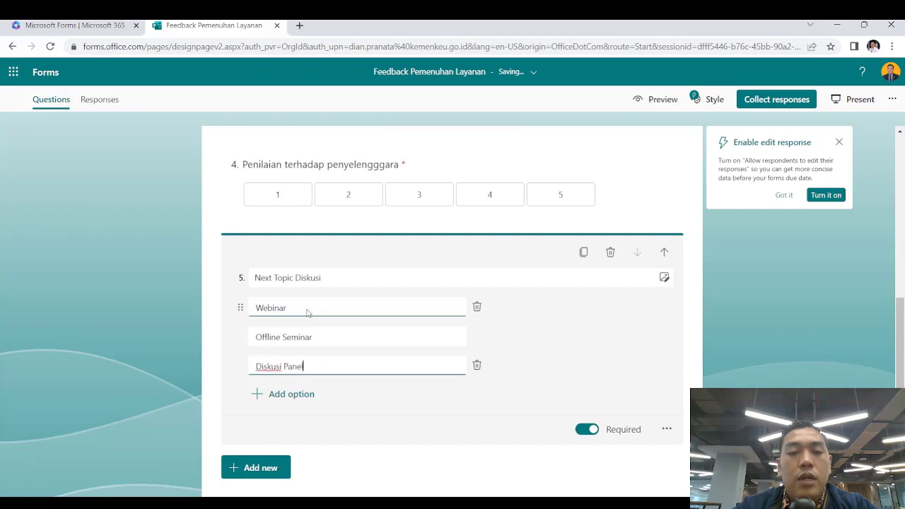
pyautogui.click(208, 324)
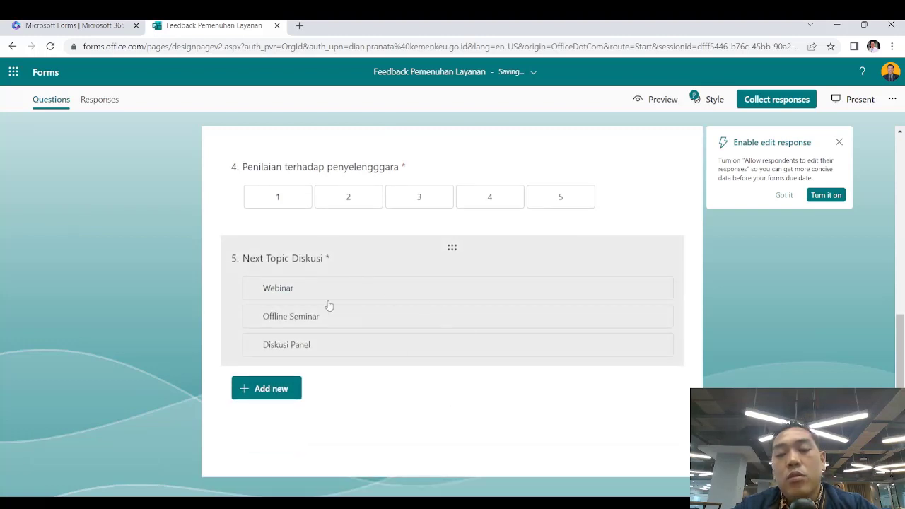
# Add a Likert question with scale columns Snagat Buruk, Buruk, Cukup, Baik and Sangat Baik
pyautogui.click(295, 390)
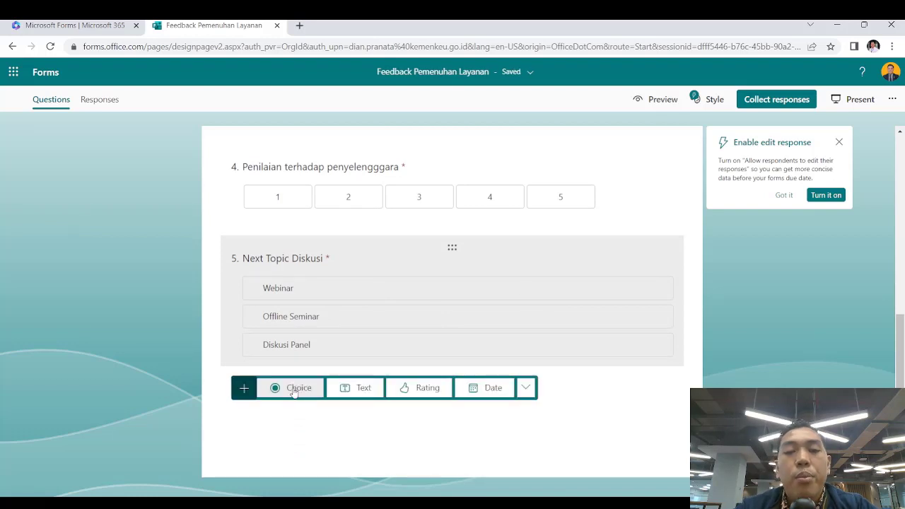
pyautogui.click(525, 391)
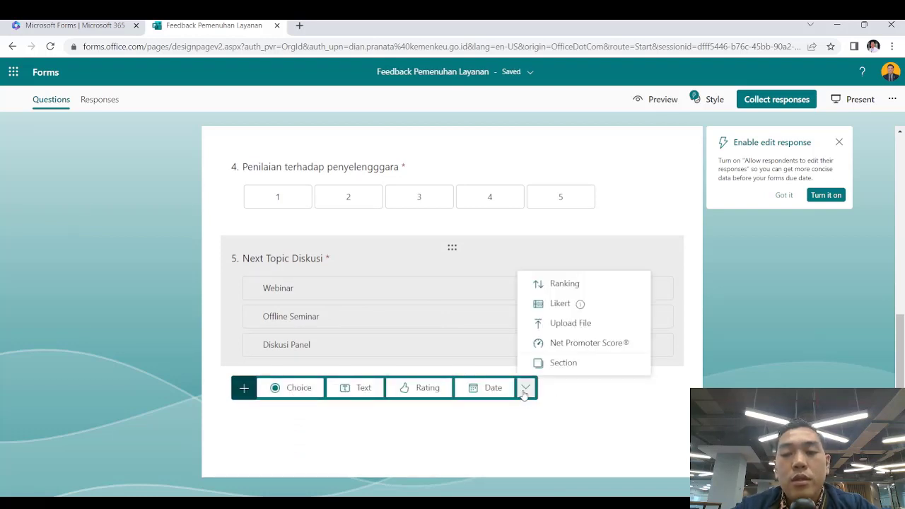
pyautogui.click(559, 304)
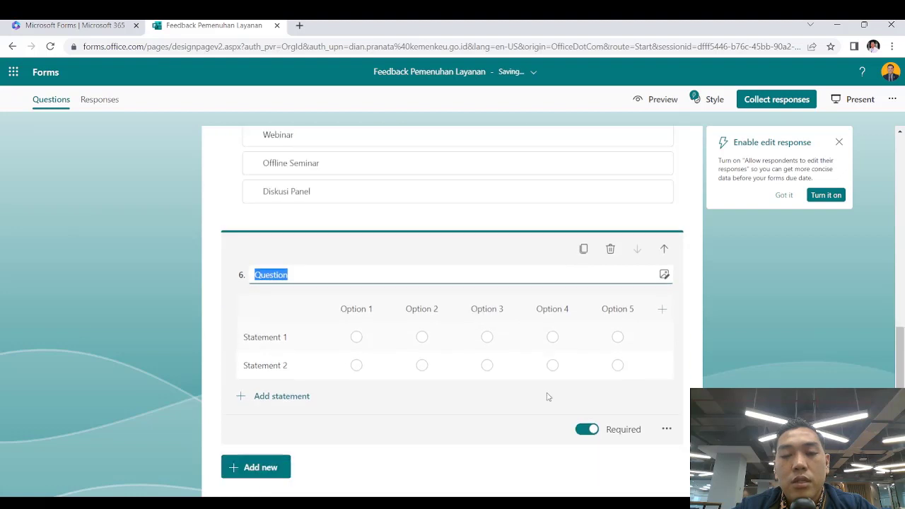
pyautogui.click(267, 319)
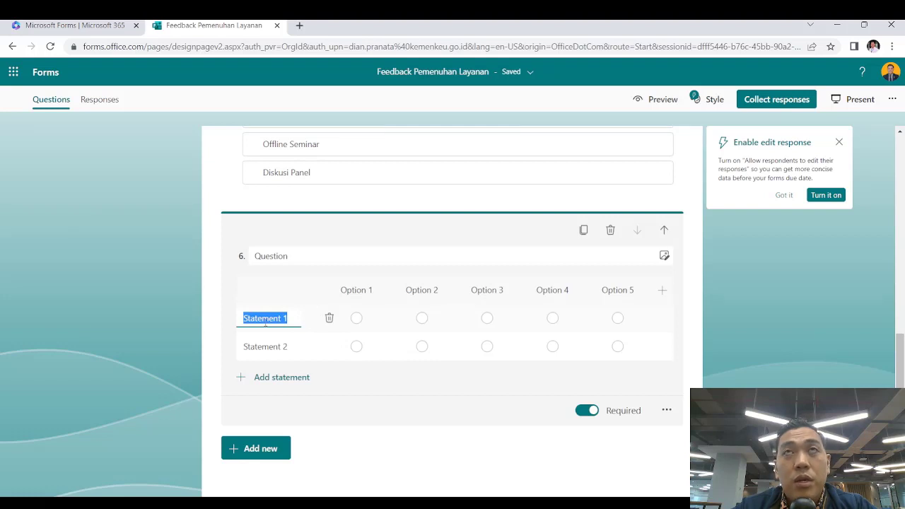
pyautogui.click(362, 291)
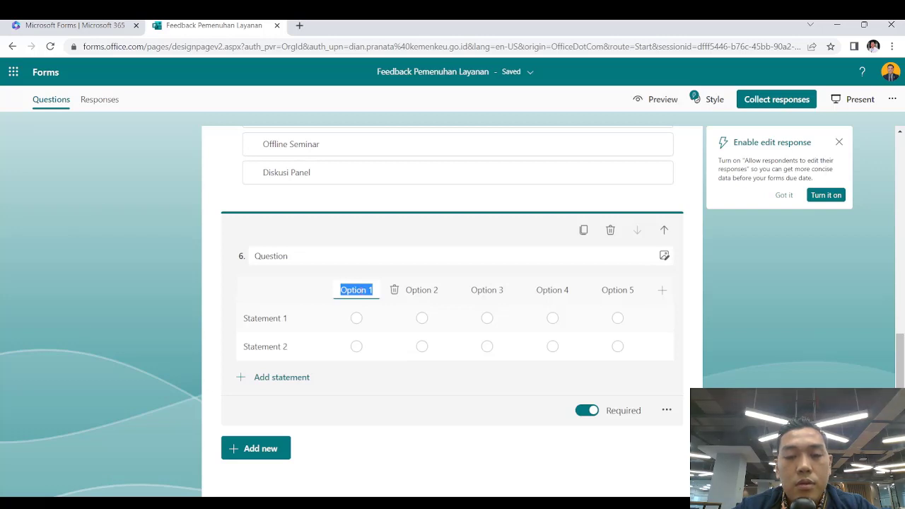
pyautogui.write('Snagat ')
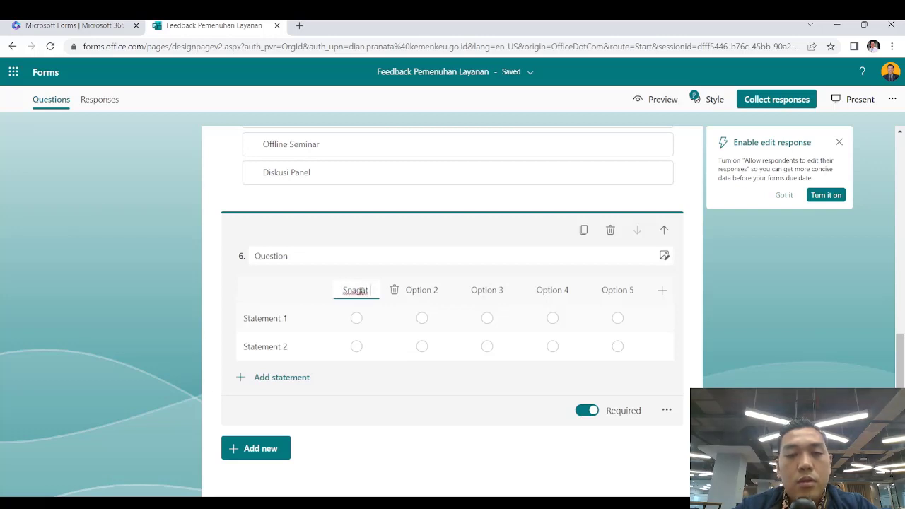
pyautogui.write('Buruk')
pyautogui.press('Tab')
pyautogui.press('Tab')
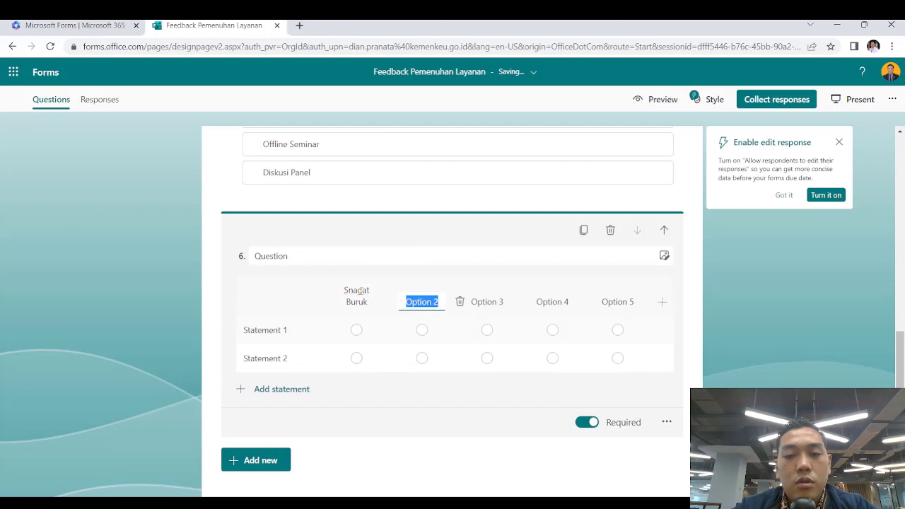
pyautogui.write('Buruk')
pyautogui.press('Tab')
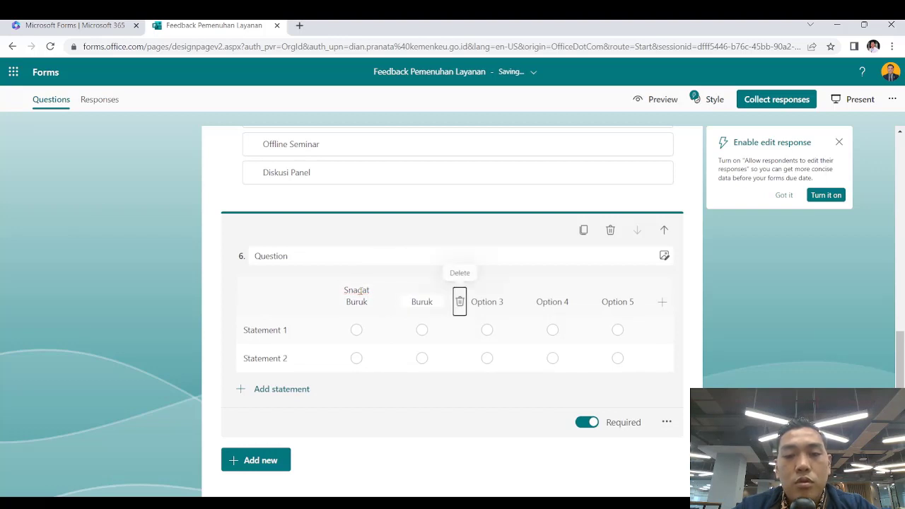
pyautogui.press('Tab')
pyautogui.write('Cukup')
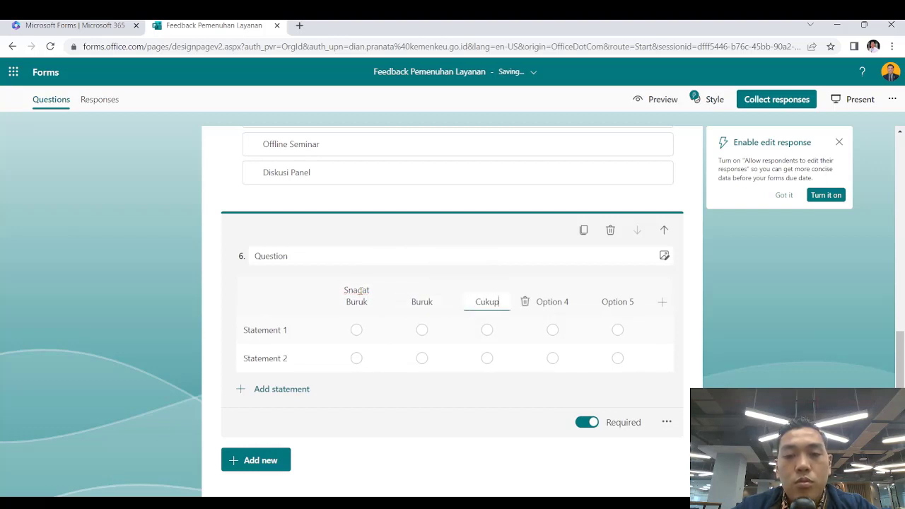
pyautogui.press('Tab')
pyautogui.press('Tab')
pyautogui.write('Baik')
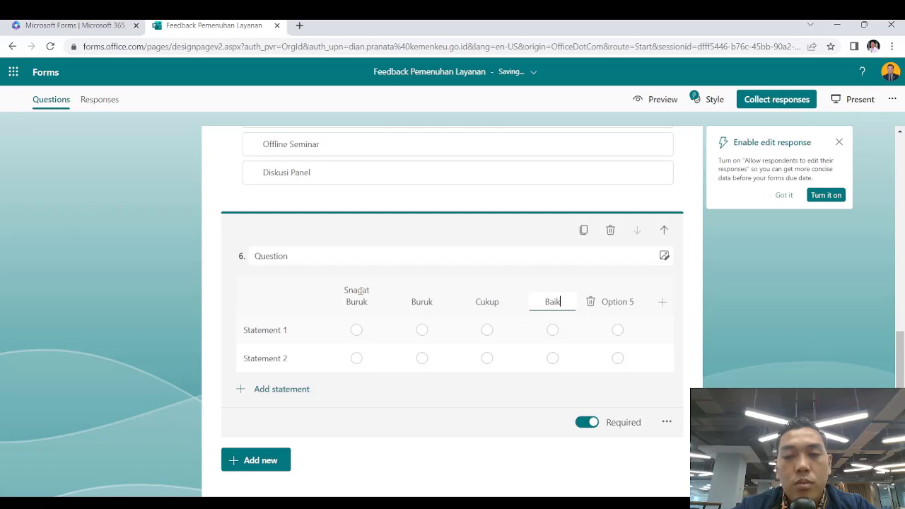
pyautogui.press('Tab')
pyautogui.press('Tab')
pyautogui.write('Sang')
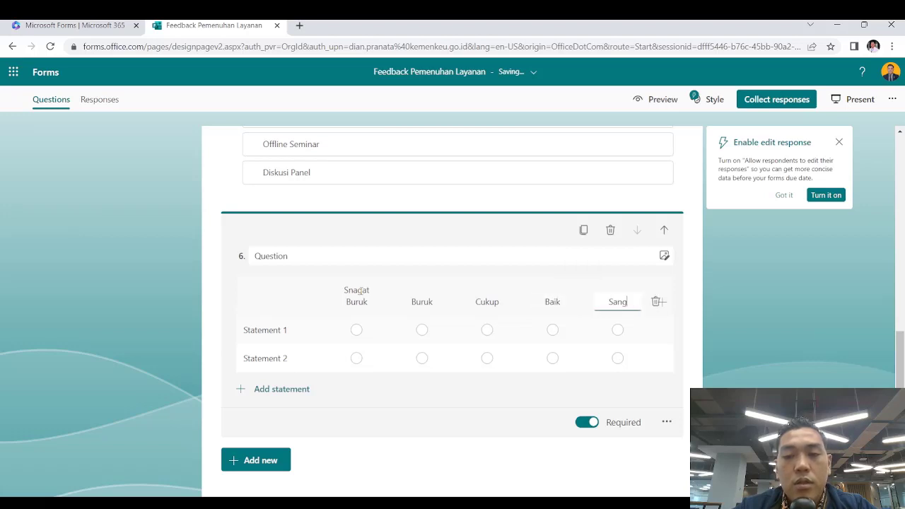
pyautogui.write('at Baik')
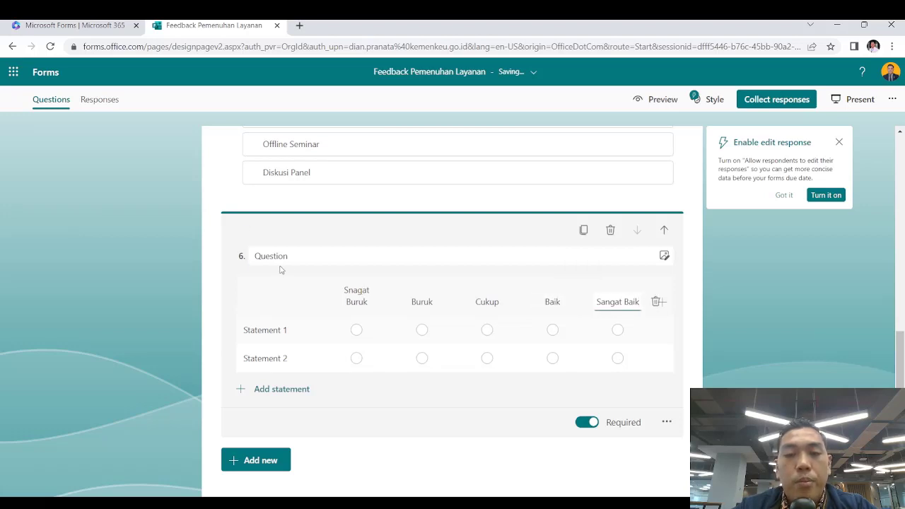
# Title question 6 'Kualitas Pemateri' with statements Gaya Bahasa, Penampilan and Materi
pyautogui.click(317, 260)
pyautogui.write('Kual')
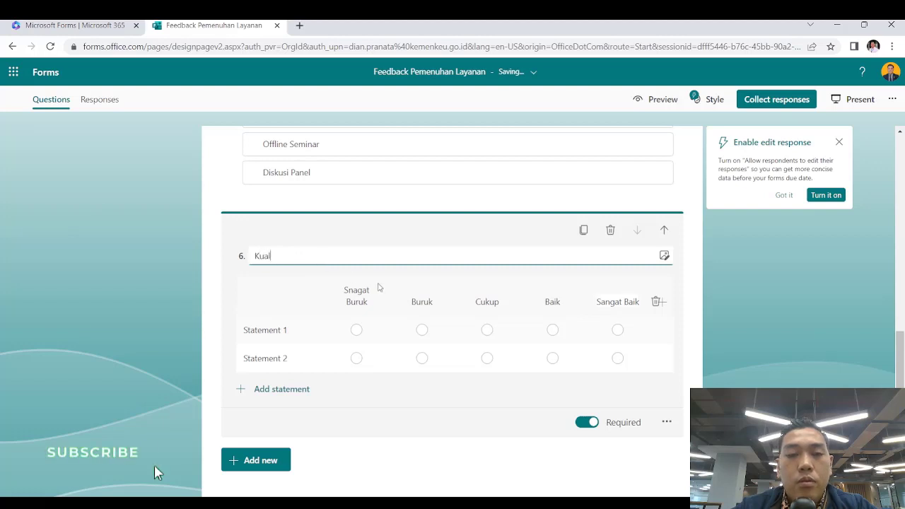
pyautogui.write('itas Pemateri')
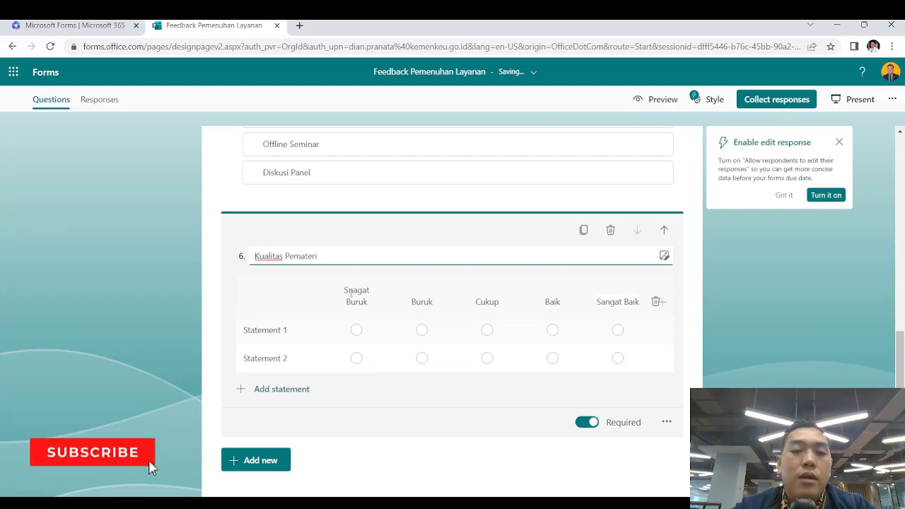
pyautogui.click(283, 331)
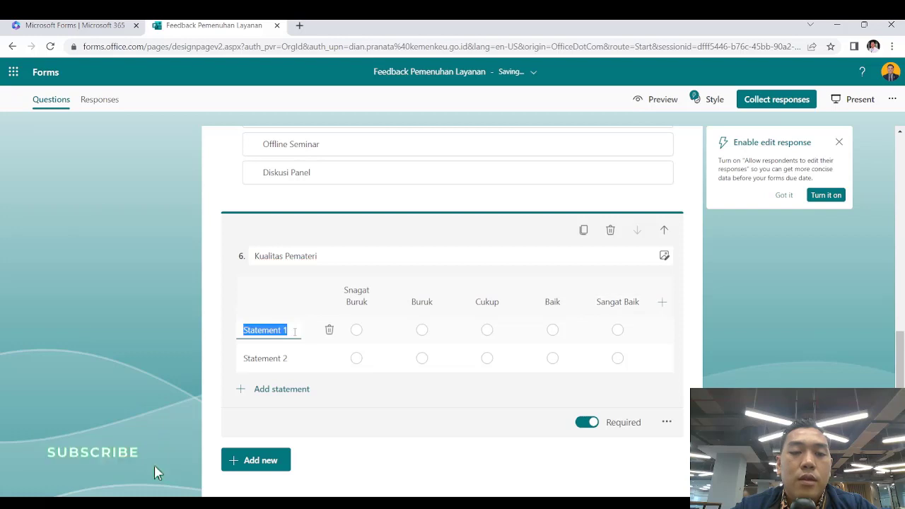
pyautogui.write('Gaya Bahasa')
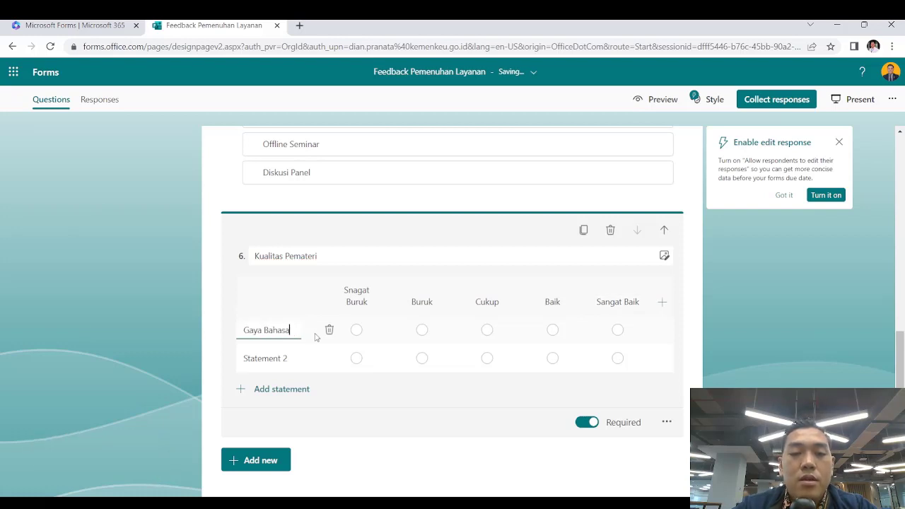
pyautogui.press('Tab')
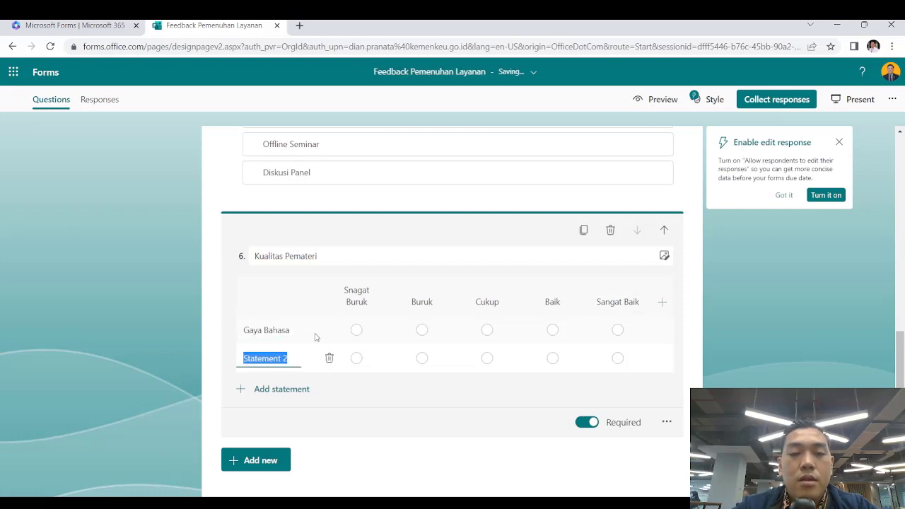
pyautogui.write('P')
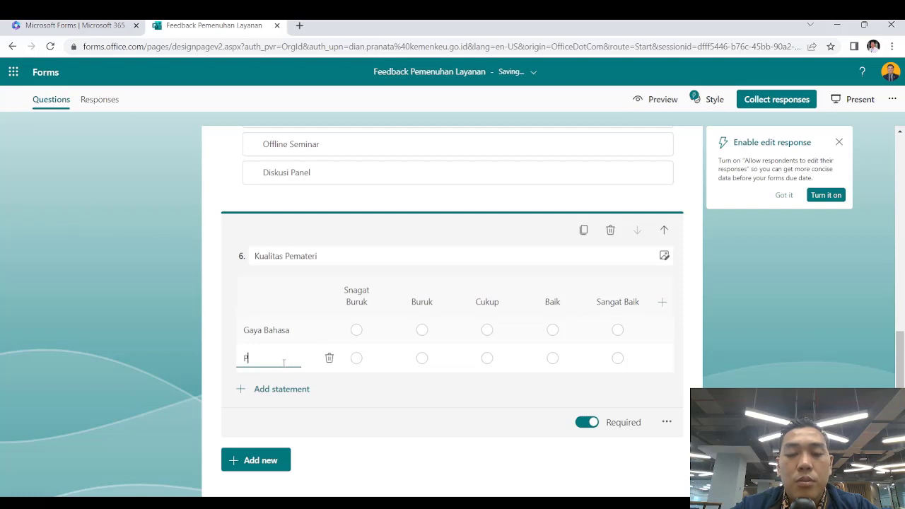
pyautogui.write('enampilan')
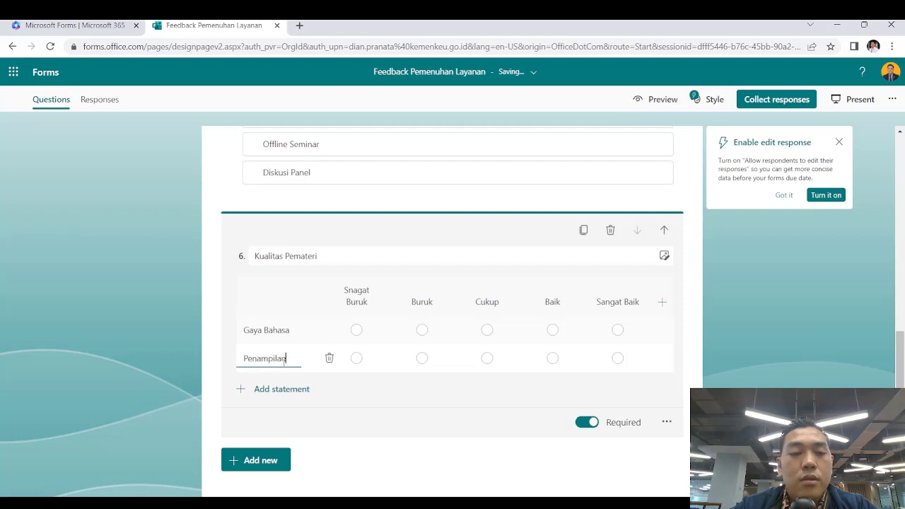
pyautogui.click(273, 389)
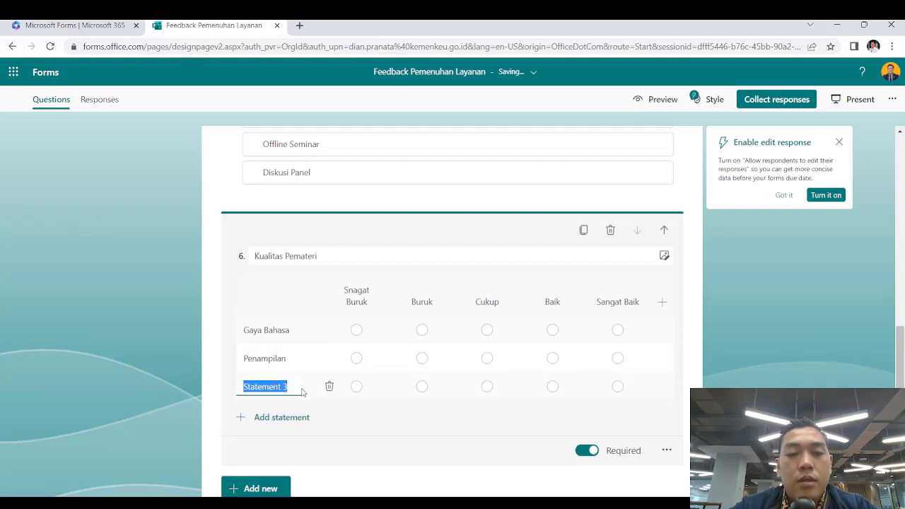
pyautogui.write('K')
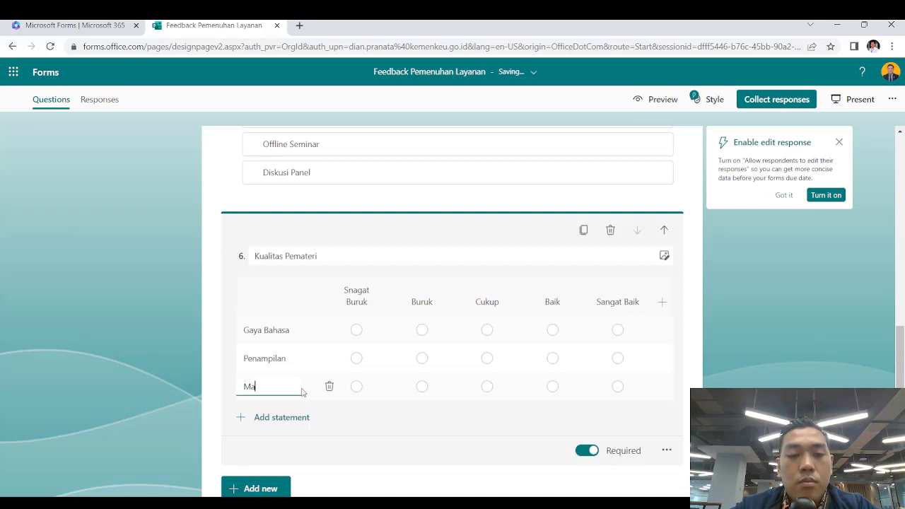
pyautogui.write('ateri')
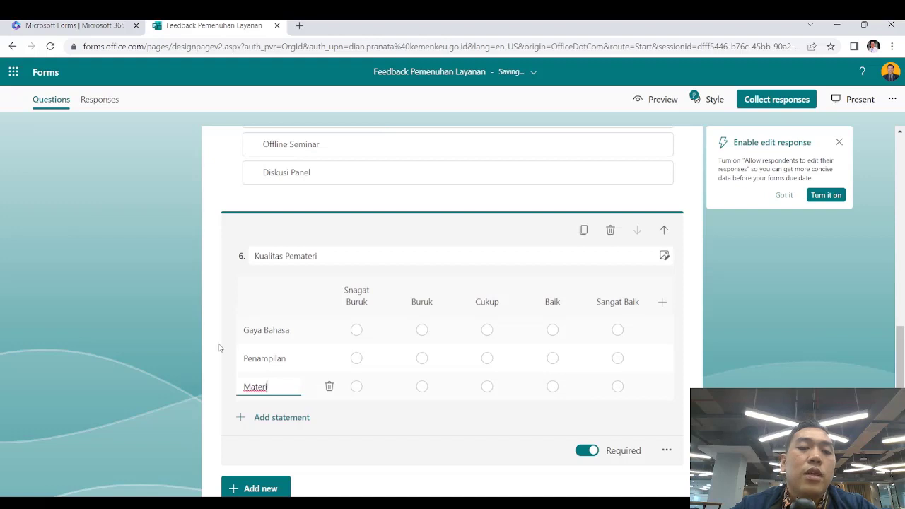
pyautogui.click(218, 348)
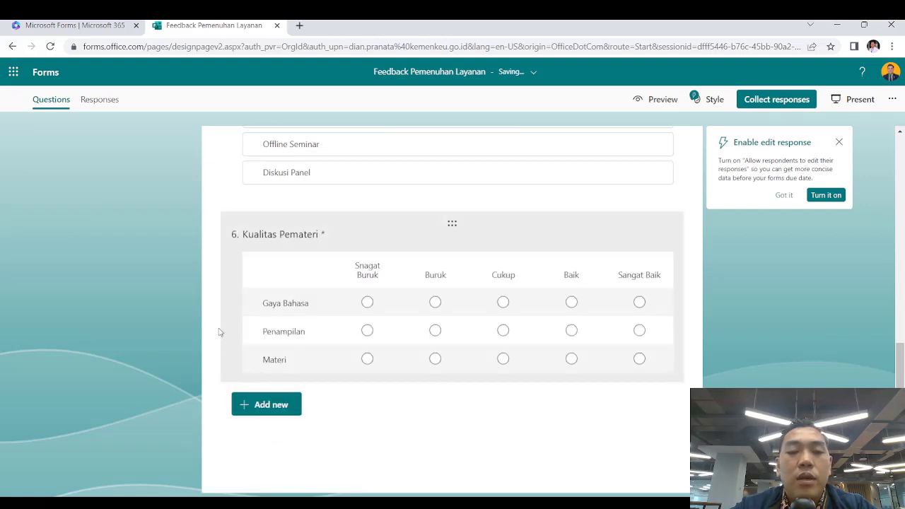
pyautogui.click(268, 404)
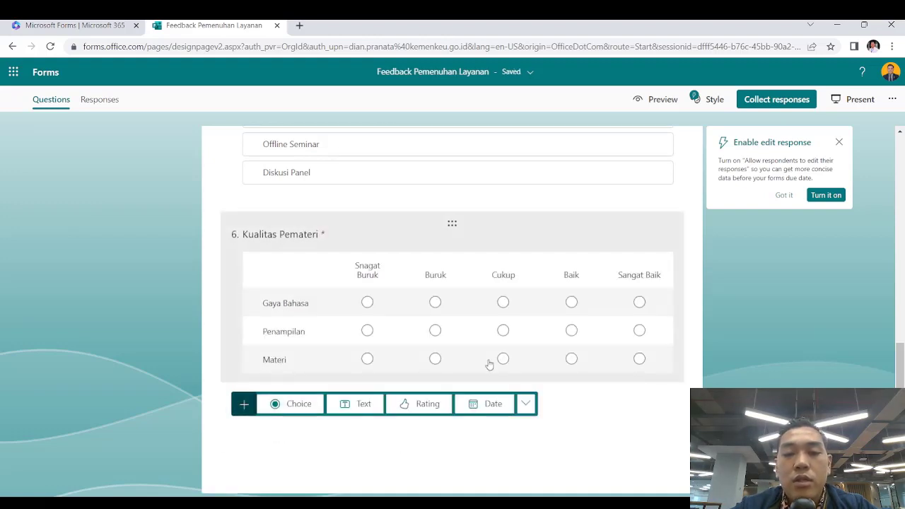
# Add a file upload question titled 'Upload Bukti Mengikuti Acara'
pyautogui.click(523, 403)
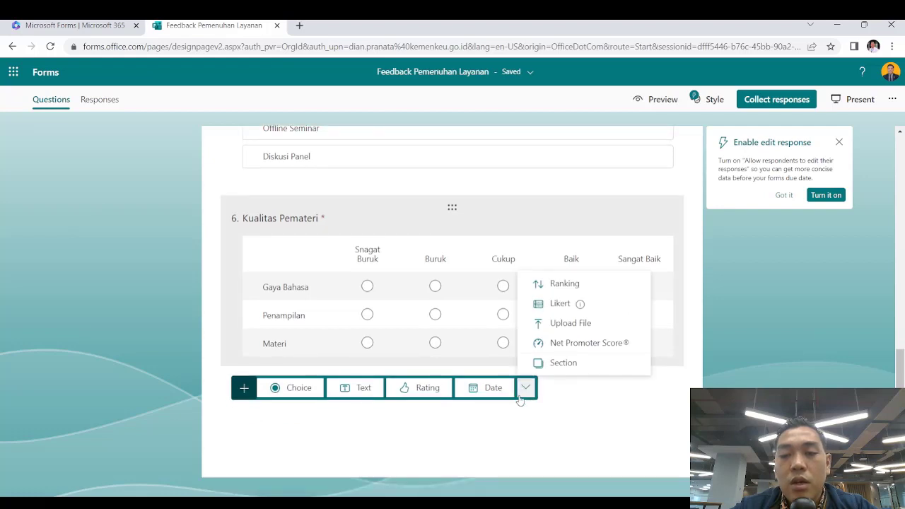
pyautogui.click(588, 323)
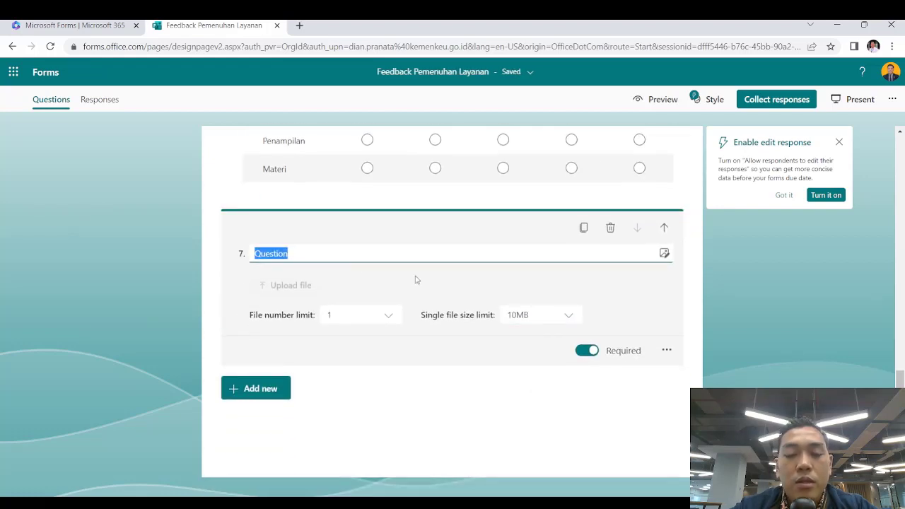
pyautogui.write('Upload ')
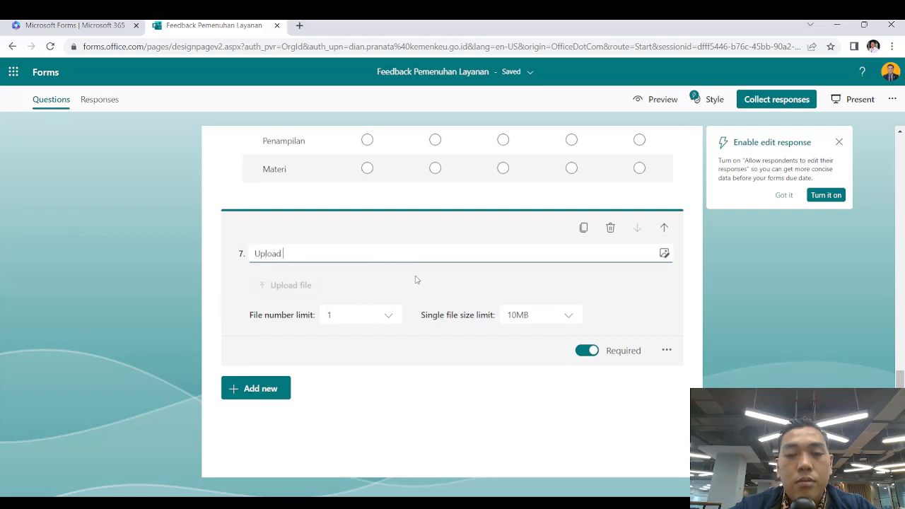
pyautogui.write('But')
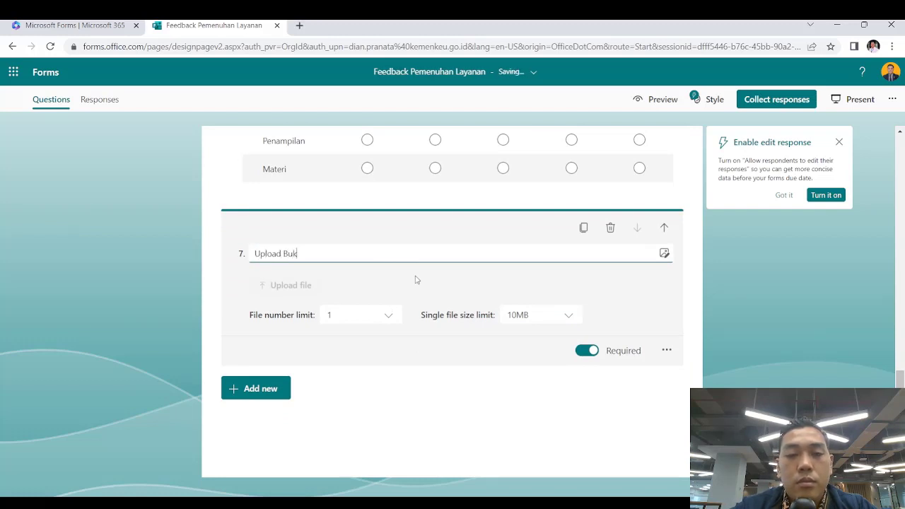
pyautogui.write('ki Men')
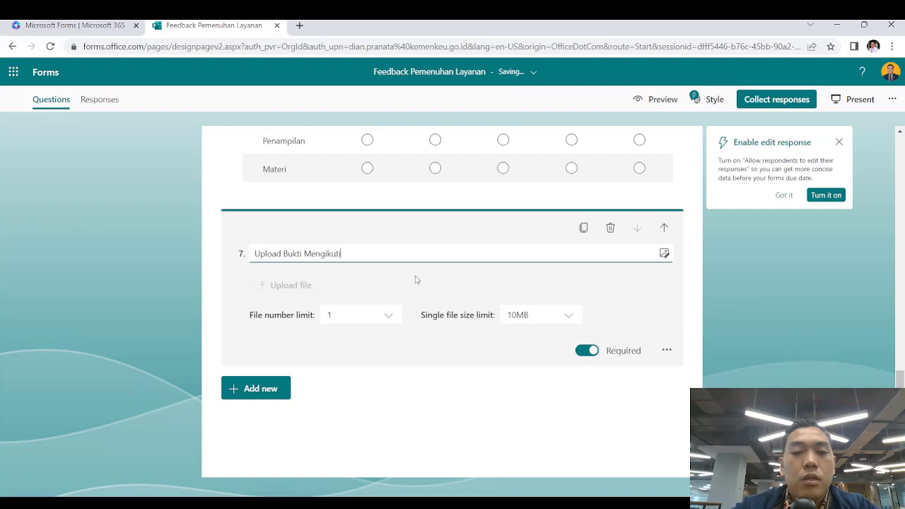
pyautogui.write('gikuti Acara')
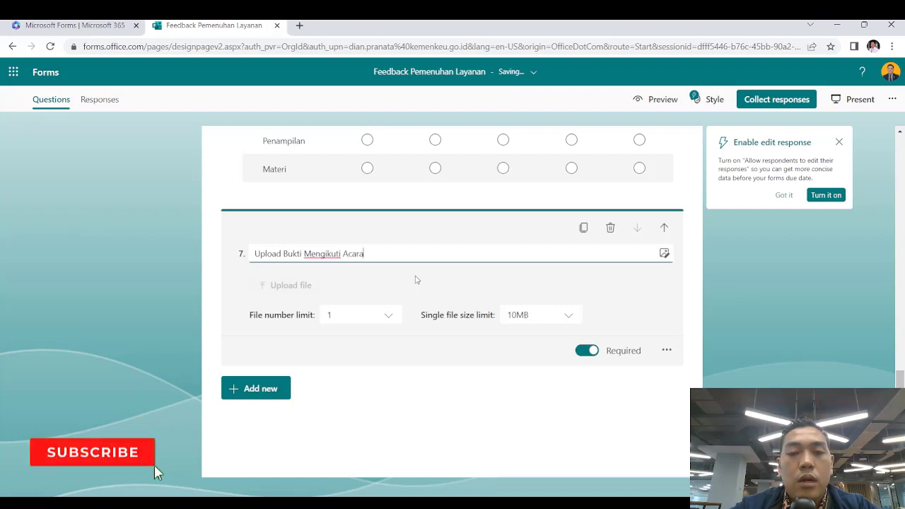
# Keep the upload limits at one file and a 10MB maximum size
pyautogui.click(394, 319)
pyautogui.click(394, 320)
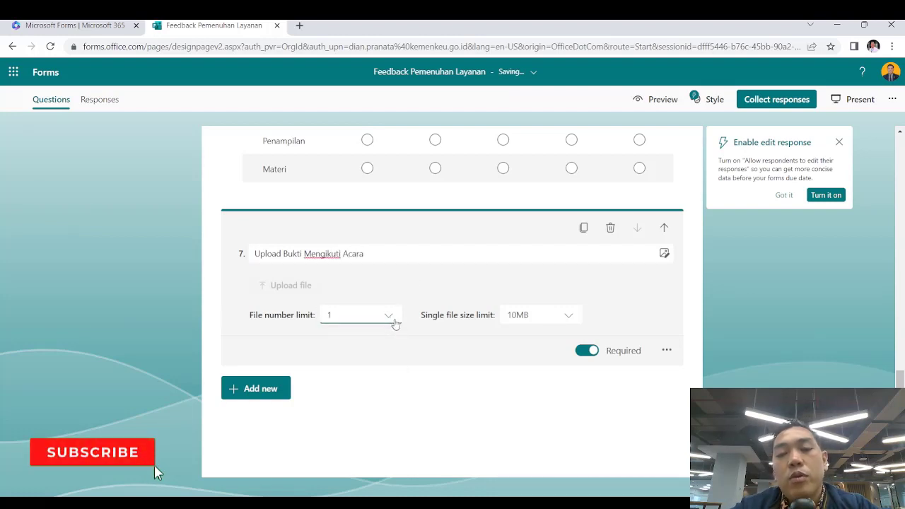
pyautogui.click(391, 319)
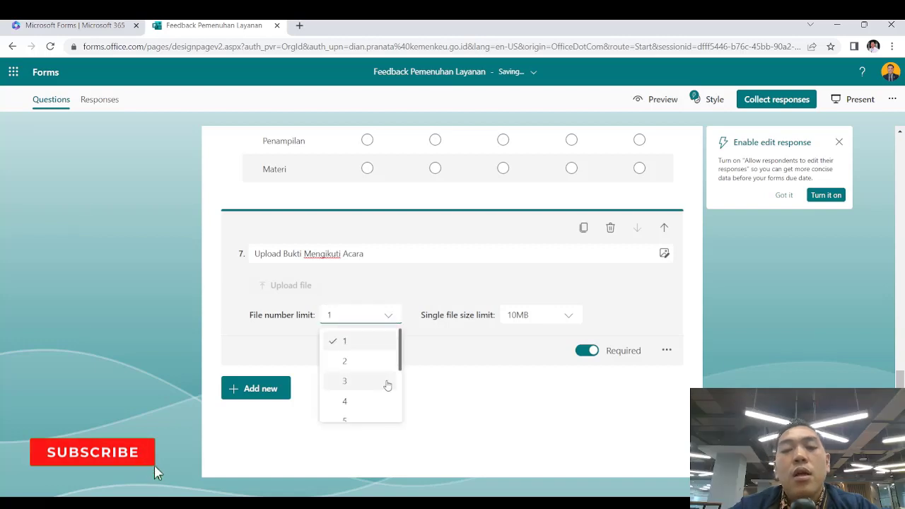
pyautogui.scroll(-2, 384, 382)
pyautogui.scroll(2, 381, 354)
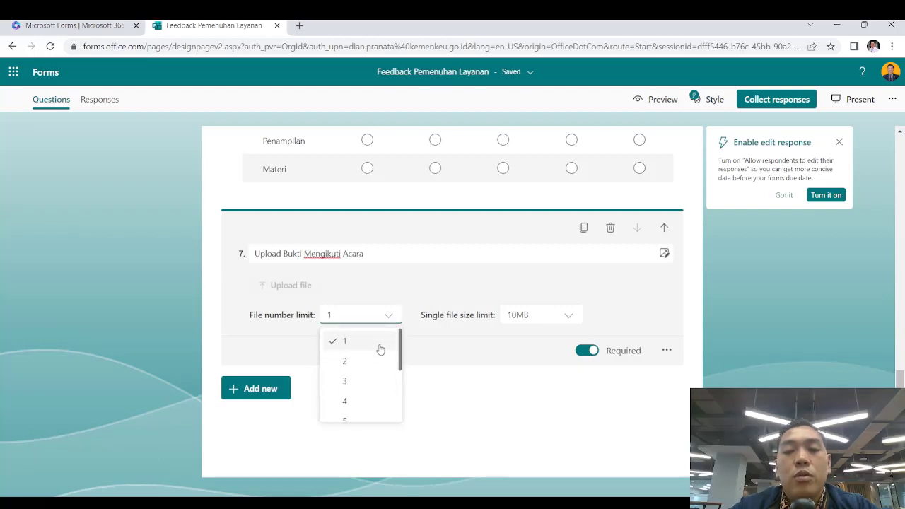
pyautogui.click(442, 357)
pyautogui.click(571, 316)
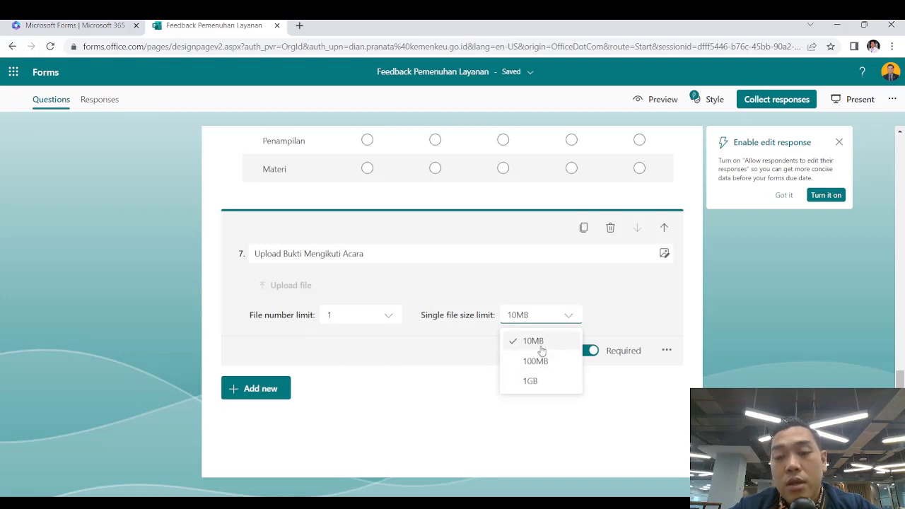
pyautogui.click(412, 381)
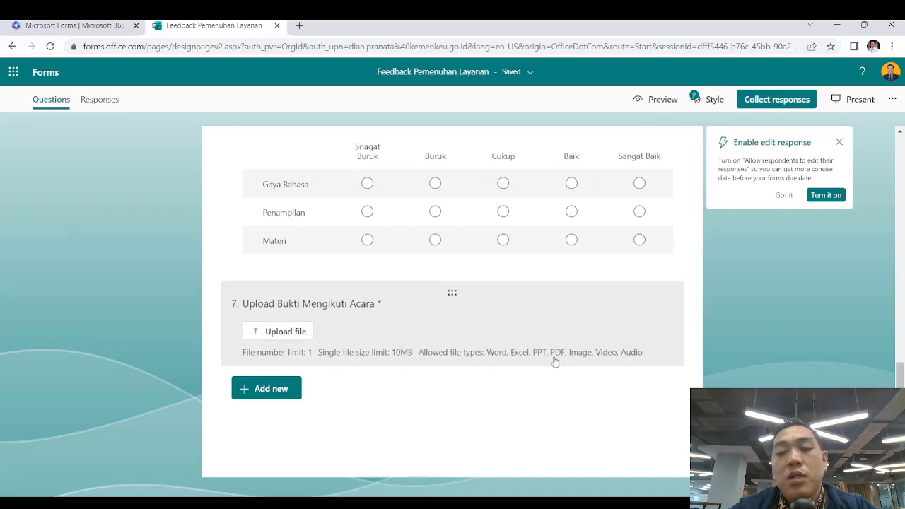
pyautogui.click(268, 396)
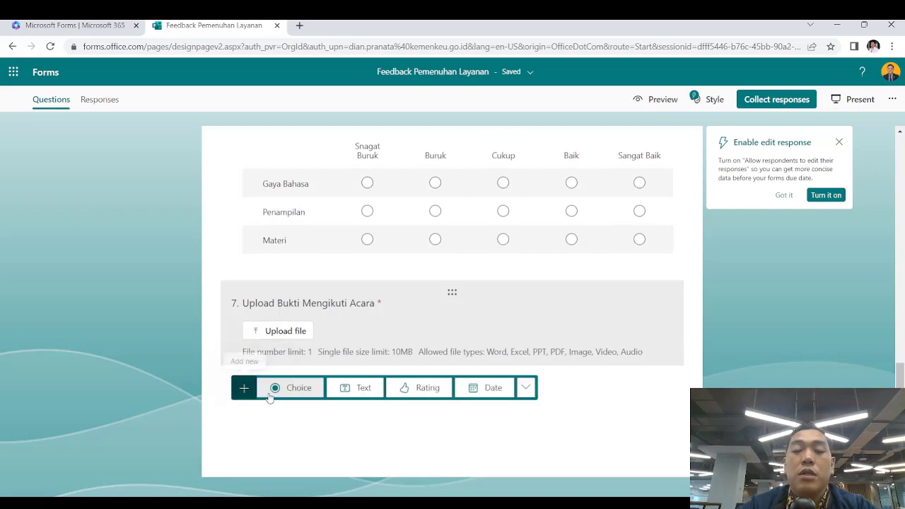
# Add a Net Promoter Score question with end labels Sangat Tidak Baik and Baik
pyautogui.click(527, 391)
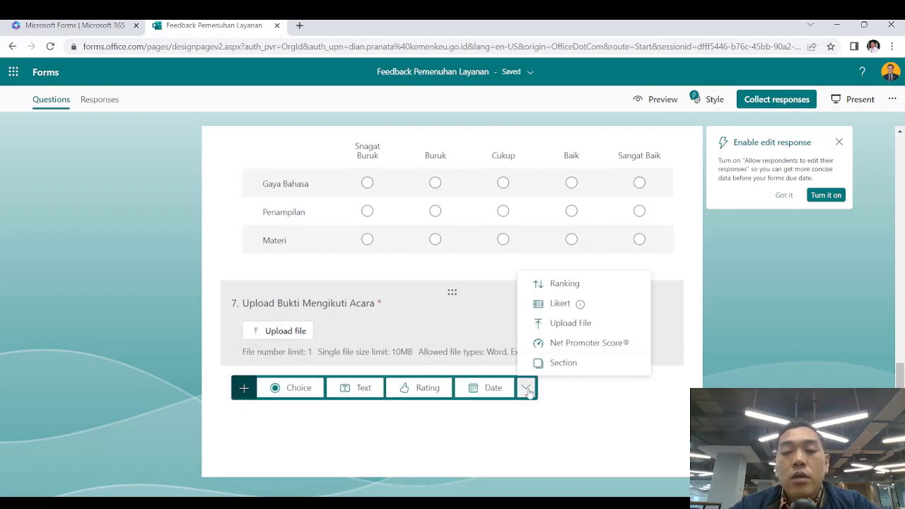
pyautogui.click(565, 344)
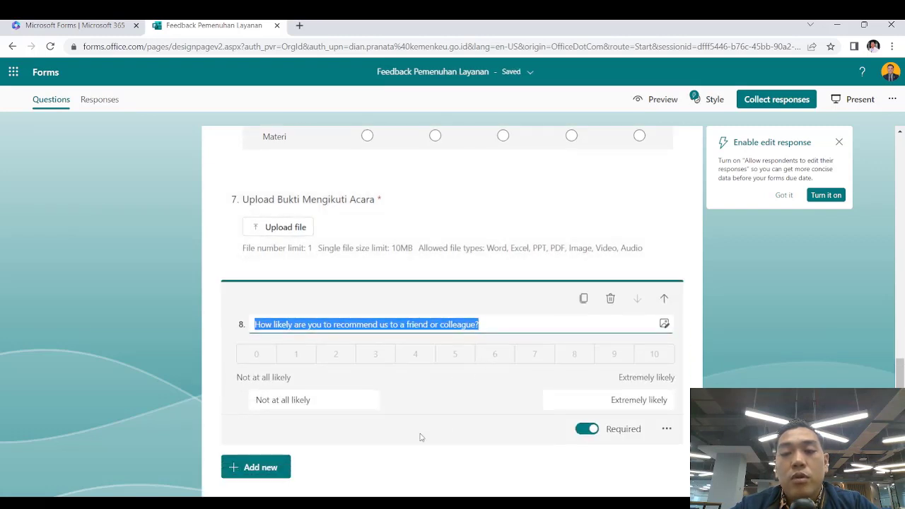
pyautogui.click(316, 398)
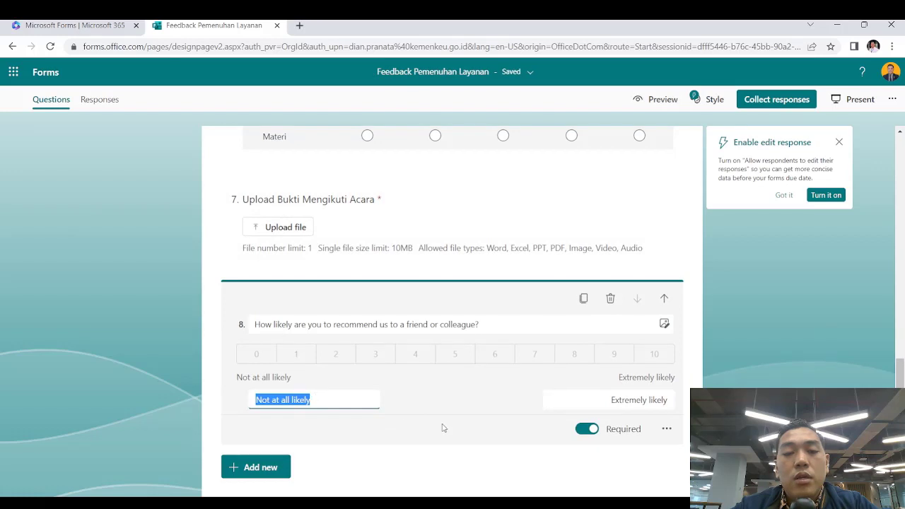
pyautogui.write('Baik')
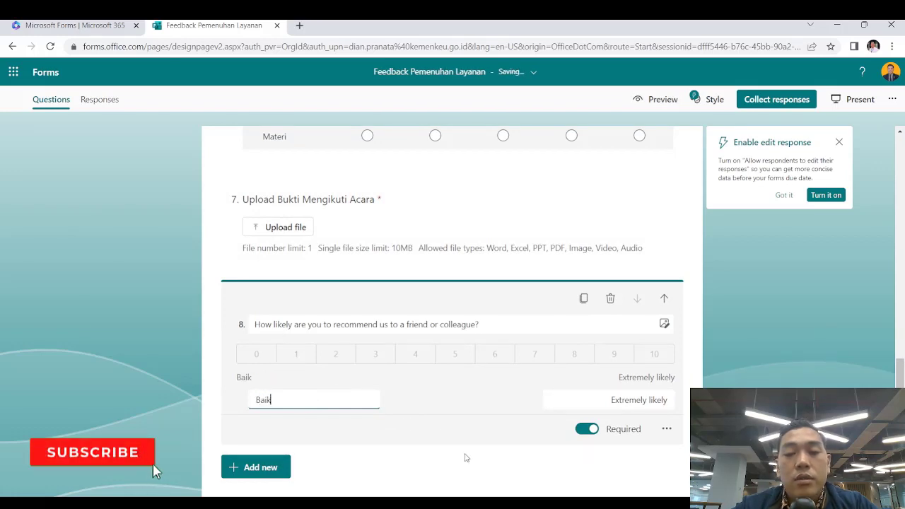
pyautogui.press('Tab')
pyautogui.write('Tidak')
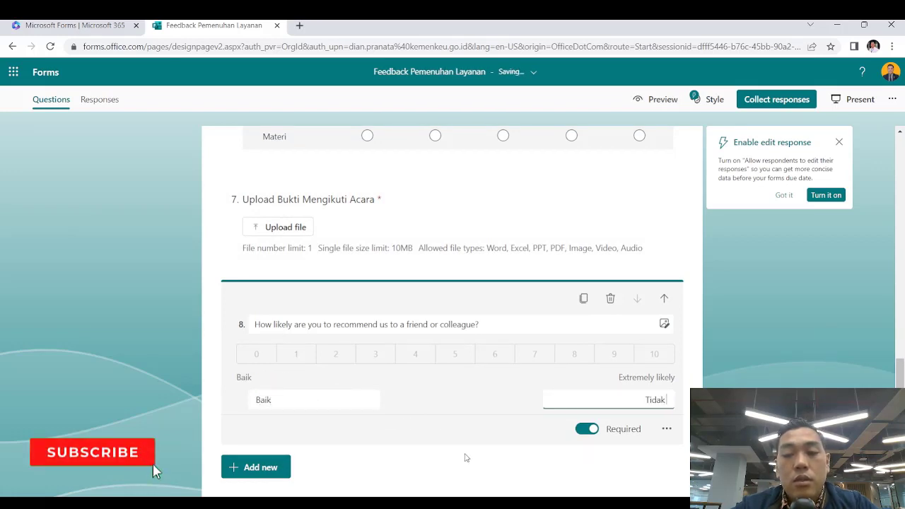
pyautogui.write(' Baik')
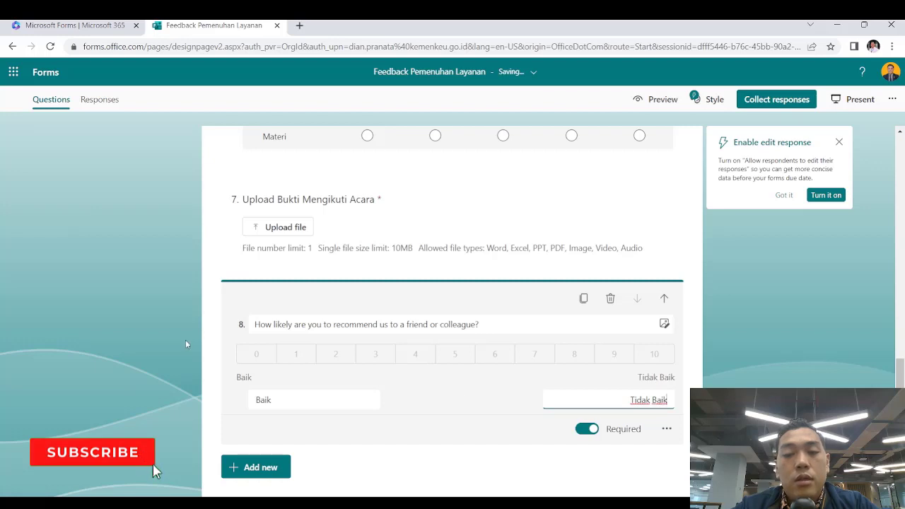
pyautogui.click(216, 328)
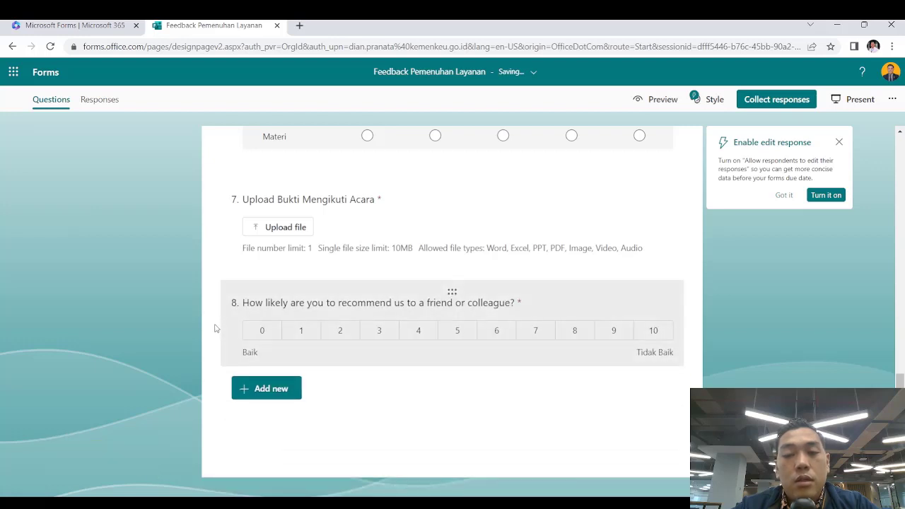
pyautogui.click(283, 355)
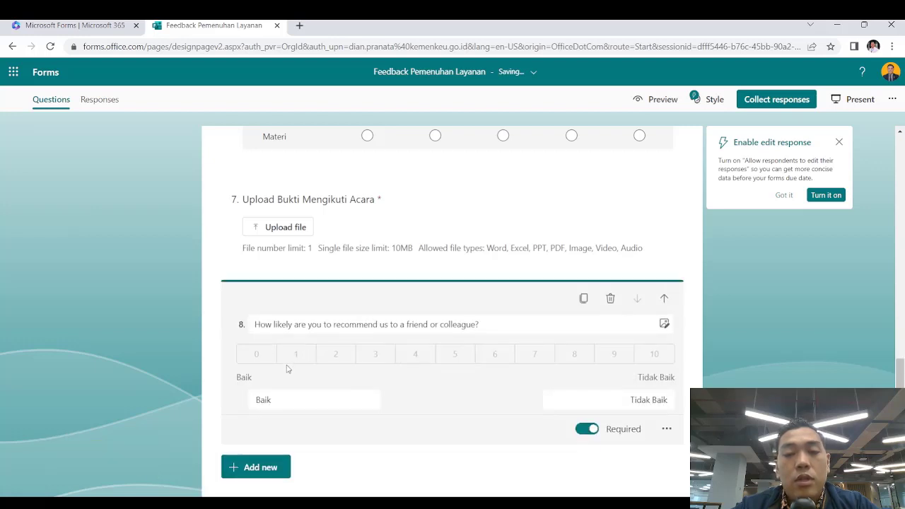
pyautogui.doubleClick(277, 404)
pyautogui.write('Buru')
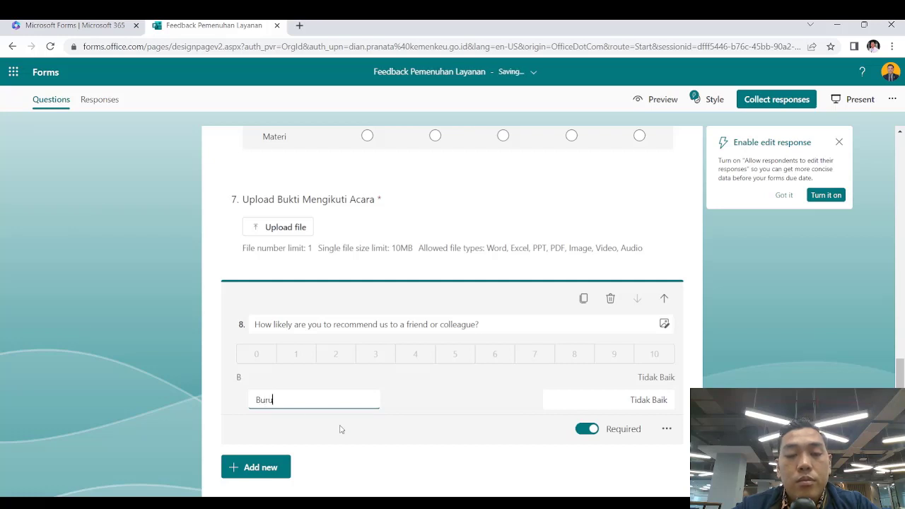
pyautogui.write('k')
pyautogui.press('Tab')
pyautogui.write('Baik')
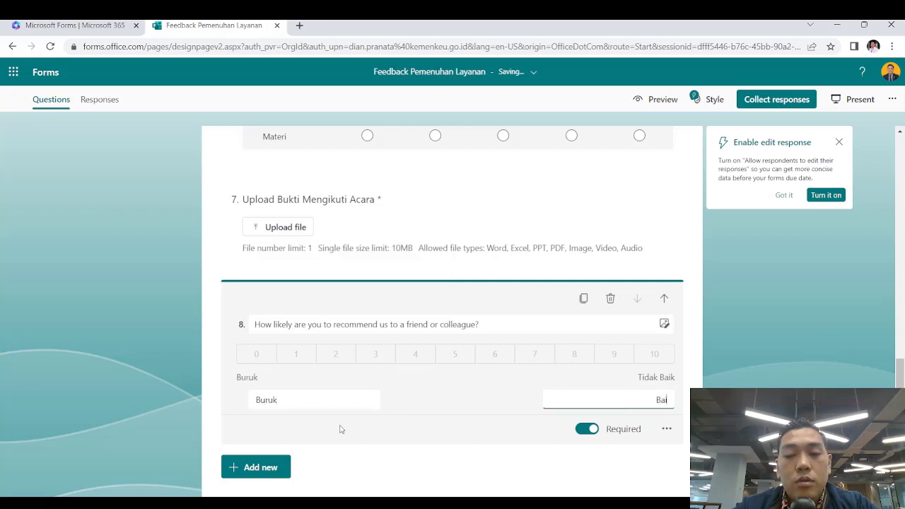
pyautogui.click(294, 413)
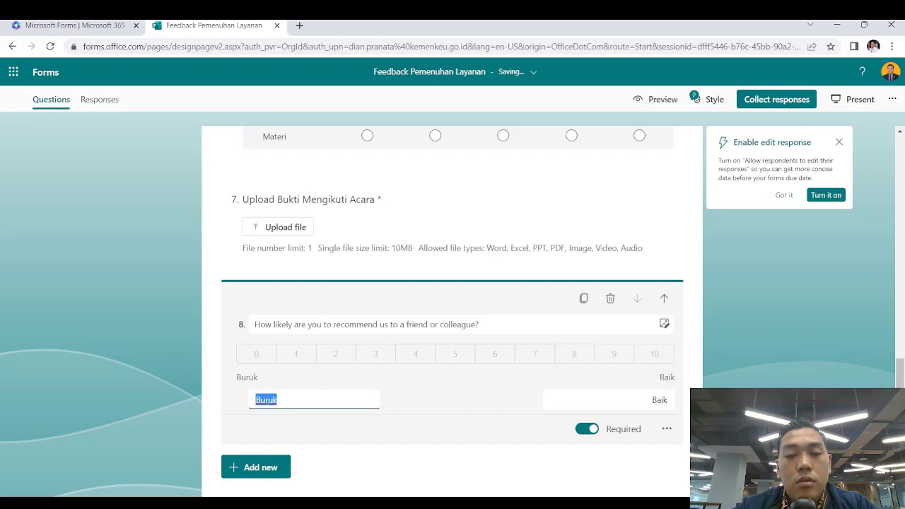
pyautogui.write('Sangat Tidak Baik')
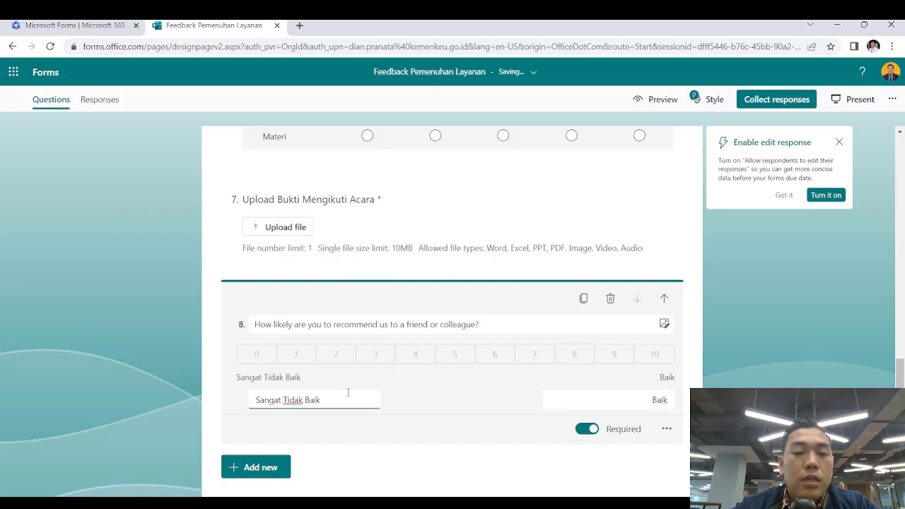
# Title question 8 'Penilaian Keseluruhan'
pyautogui.tripleClick(349, 324)
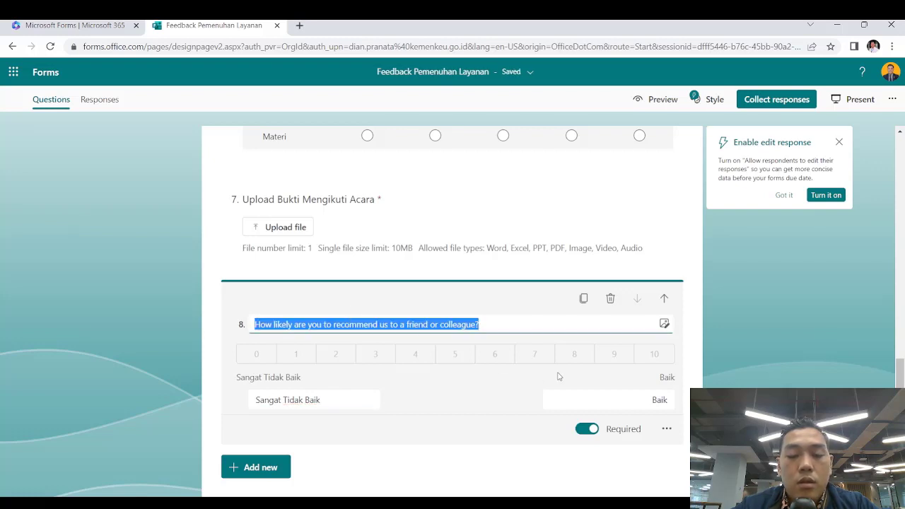
pyautogui.write('AP')
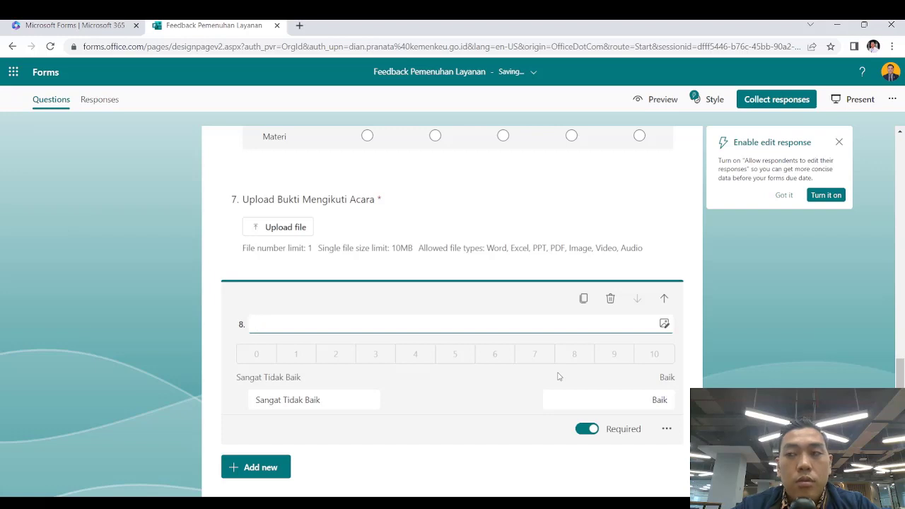
pyautogui.write('APa')
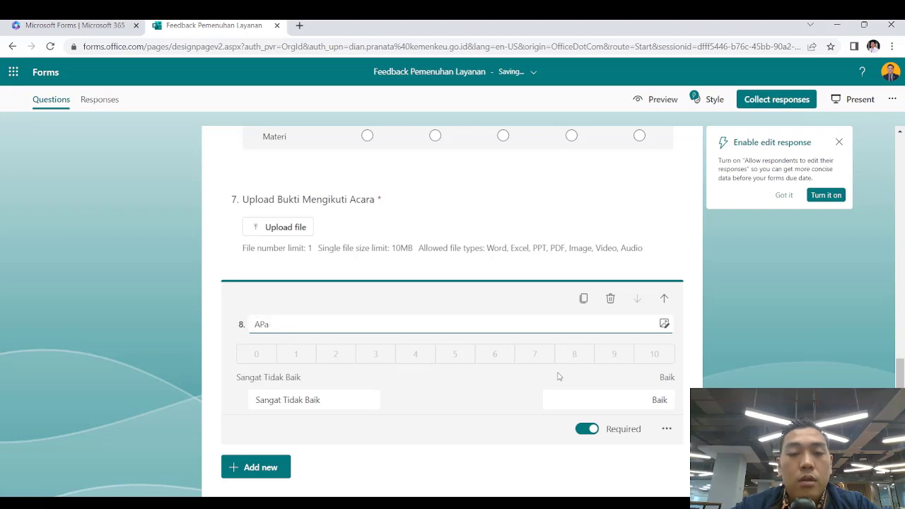
pyautogui.press('BackSpace')
pyautogui.press('BackSpace')
pyautogui.write('pakah kamu mer')
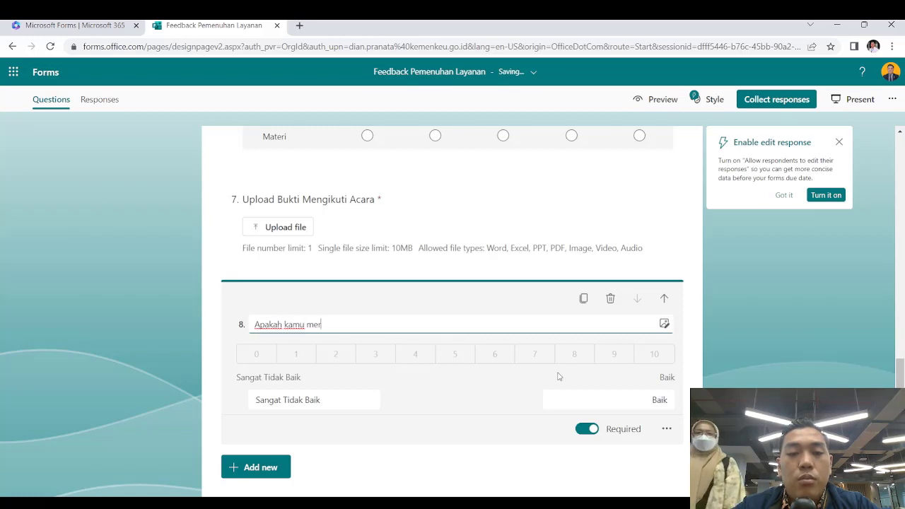
pyautogui.press('BackSpace')
pyautogui.press('BackSpace')
pyautogui.press('BackSpace')
pyautogui.press('BackSpace')
pyautogui.press('BackSpace')
pyautogui.press('BackSpace')
pyautogui.press('BackSpace')
pyautogui.press('BackSpace')
pyautogui.press('BackSpace')
pyautogui.press('BackSpace')
pyautogui.press('BackSpace')
pyautogui.press('BackSpace')
pyautogui.press('BackSpace')
pyautogui.press('BackSpace')
pyautogui.write('Penilaian KEs')
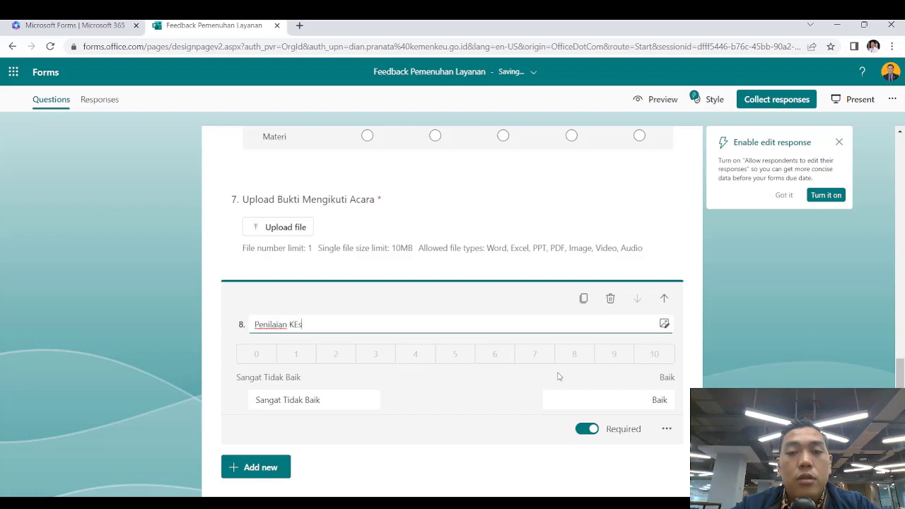
pyautogui.write('el')
pyautogui.press('BackSpace')
pyautogui.press('BackSpace')
pyautogui.press('BackSpace')
pyautogui.press('BackSpace')
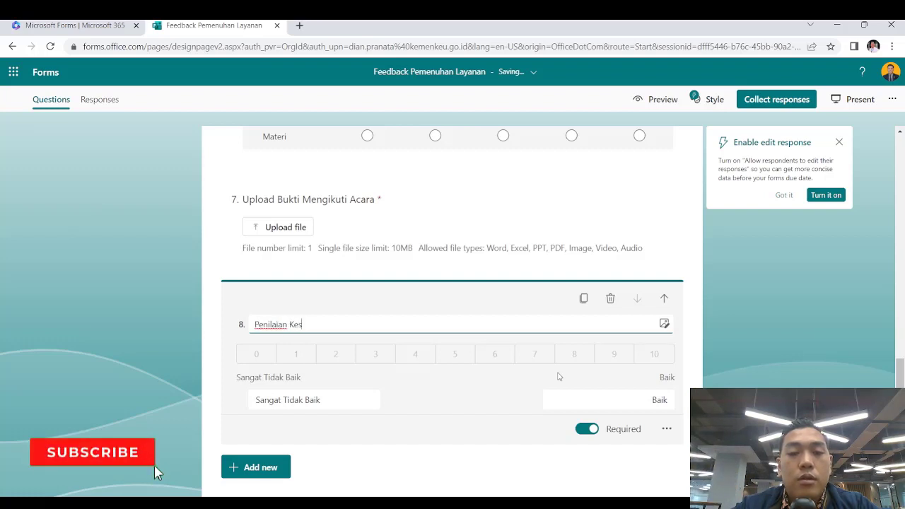
pyautogui.write('eseluruhan')
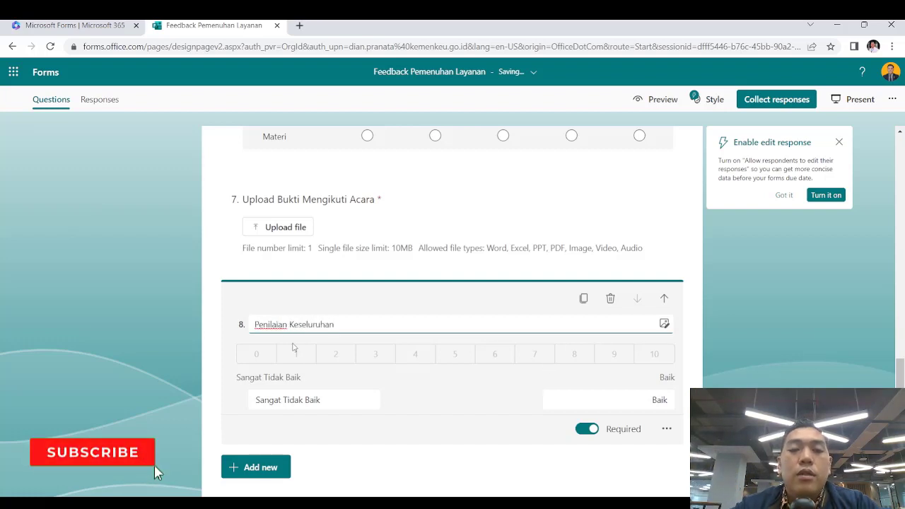
pyautogui.click(211, 269)
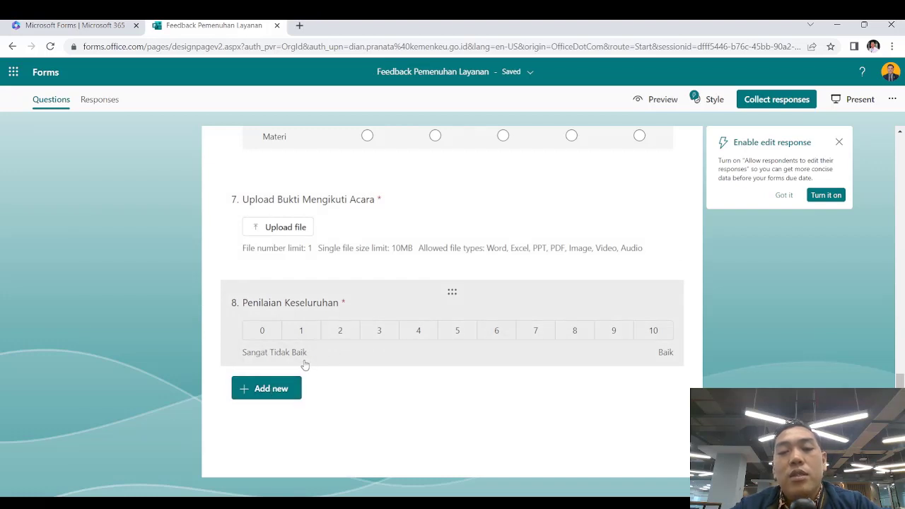
pyautogui.click(269, 396)
pyautogui.click(526, 388)
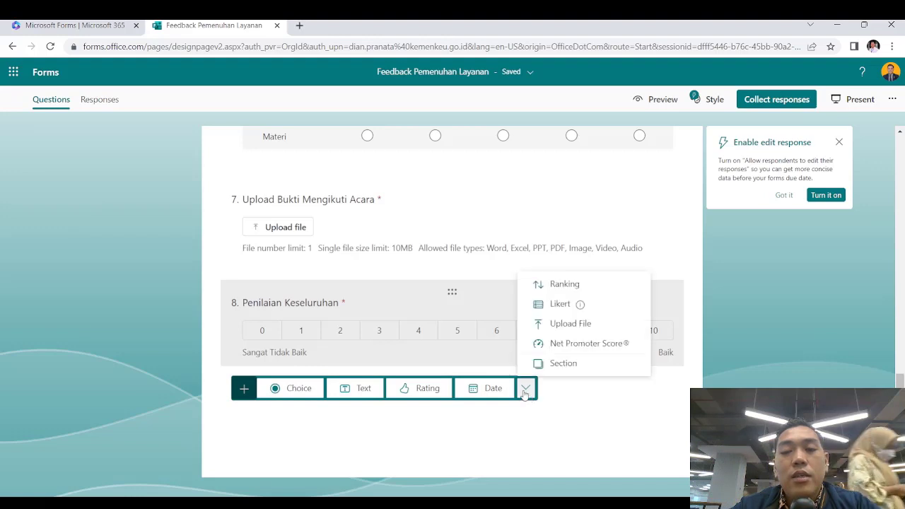
pyautogui.click(589, 414)
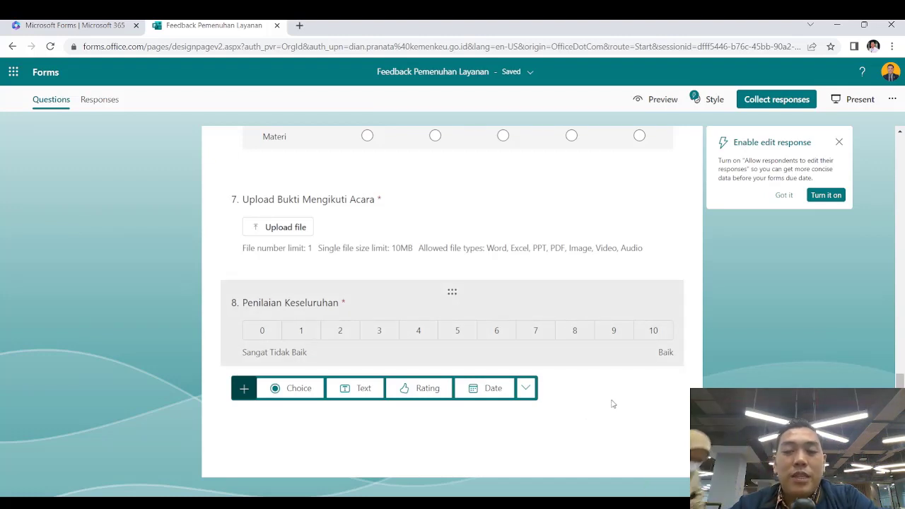
pyautogui.click(524, 389)
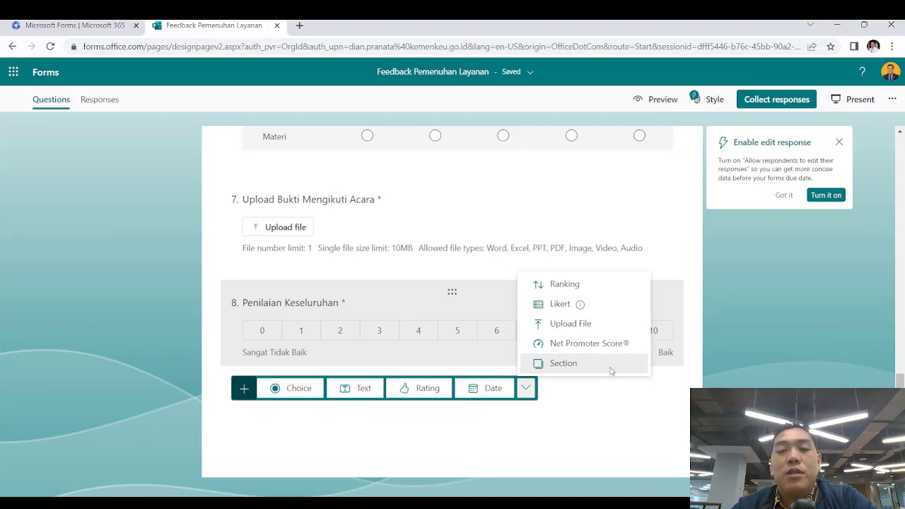
pyautogui.click(611, 363)
pyautogui.scroll(5, 669, 339)
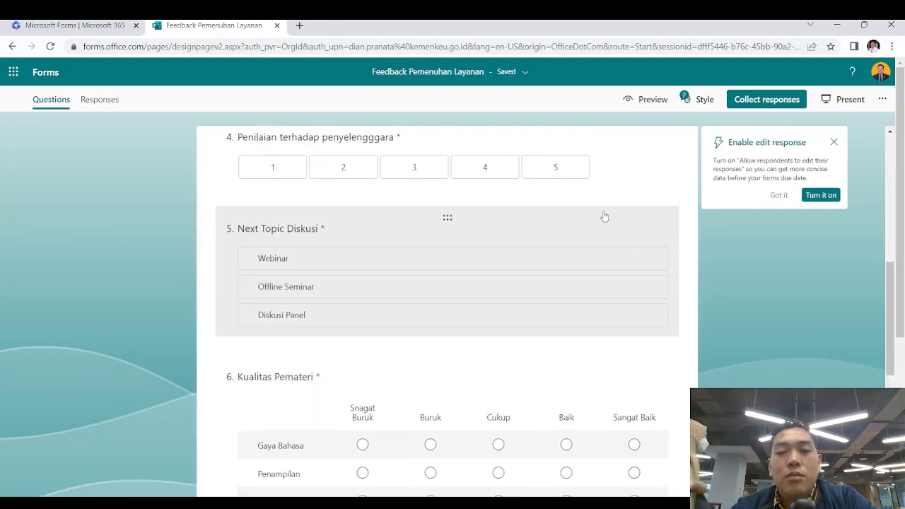
# Insert a new section after question 5
pyautogui.click(602, 217)
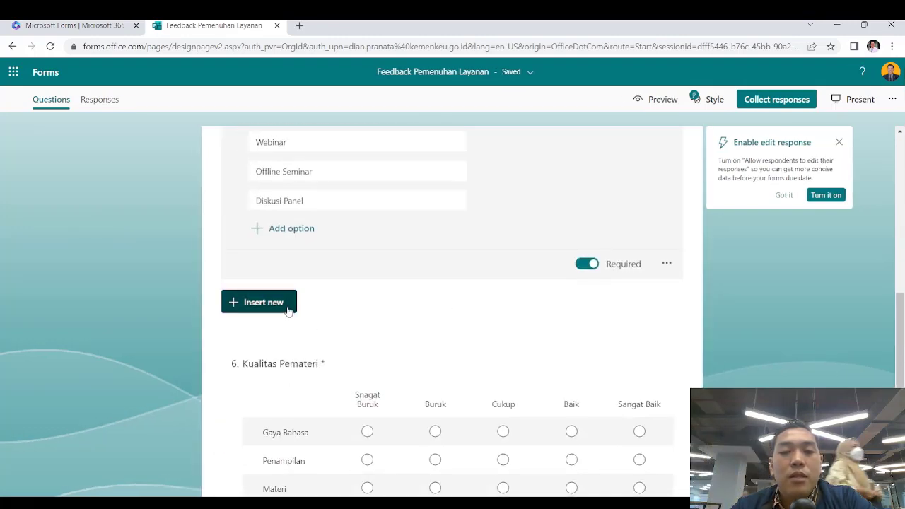
pyautogui.click(284, 306)
pyautogui.click(520, 301)
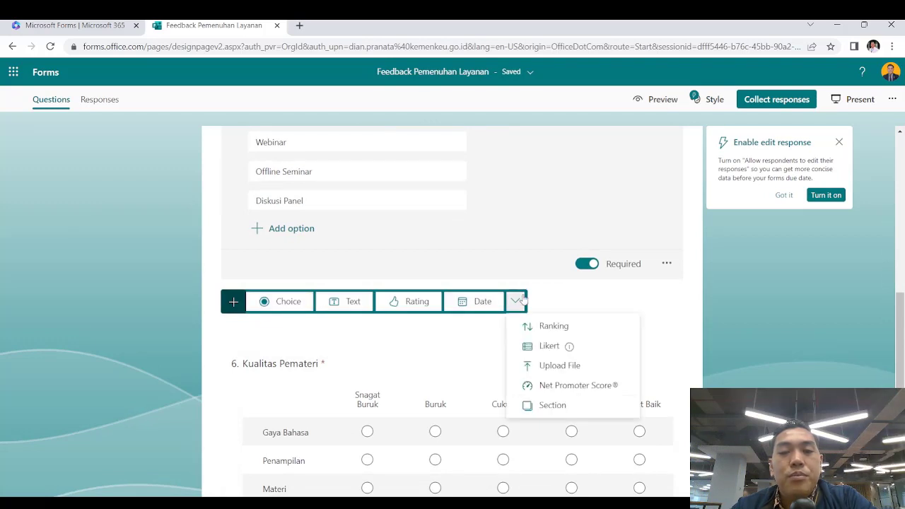
pyautogui.click(533, 405)
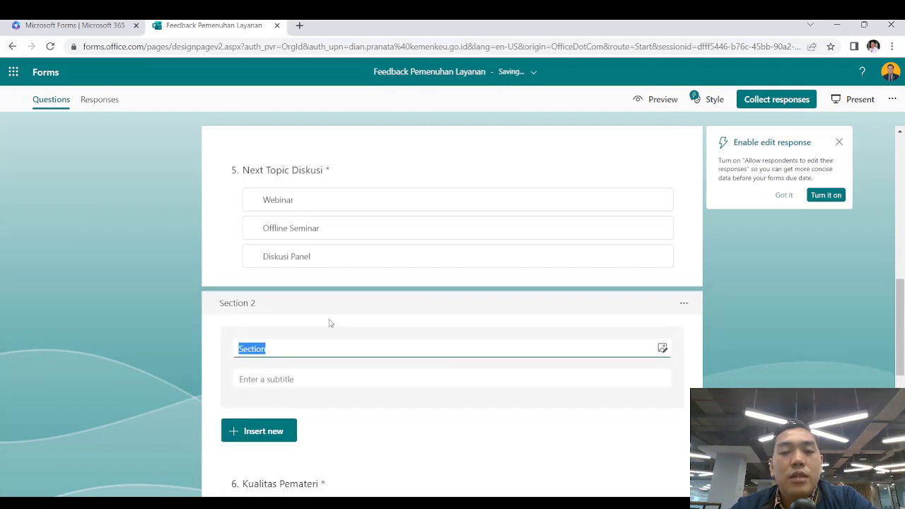
pyautogui.scroll(4, 368, 177)
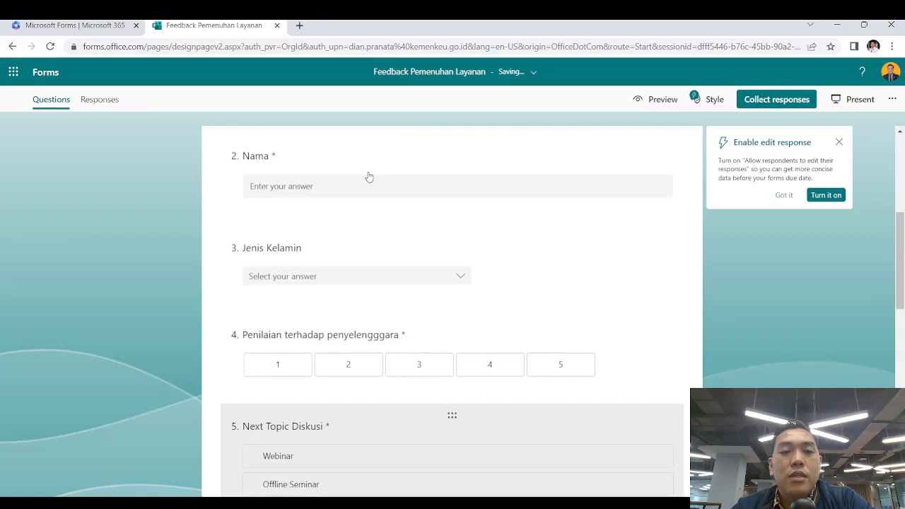
pyautogui.scroll(-3, 368, 177)
pyautogui.scroll(1, 369, 177)
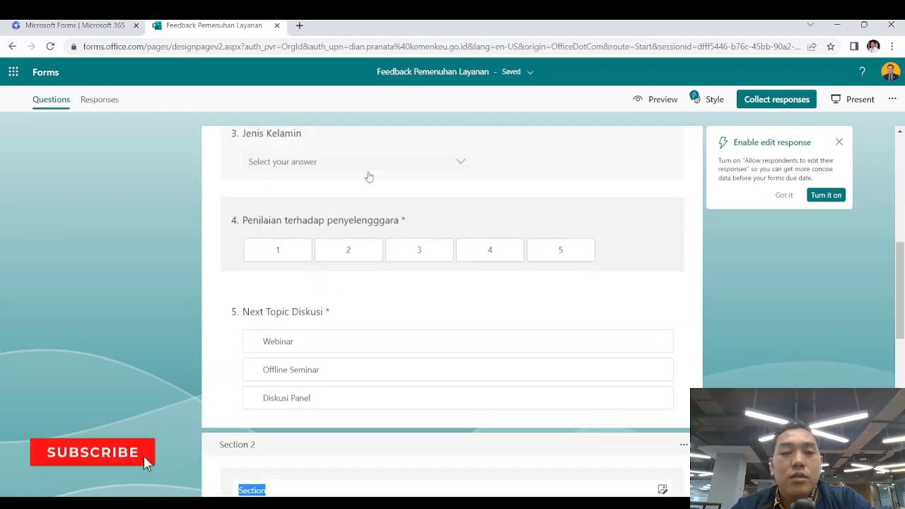
# Remove Section 2 while keeping its questions
pyautogui.click(684, 446)
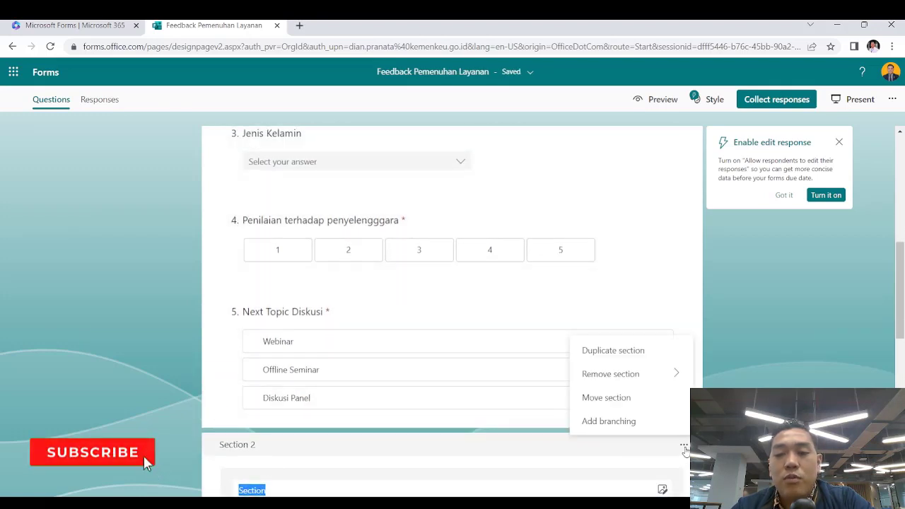
pyautogui.moveTo(669, 380)
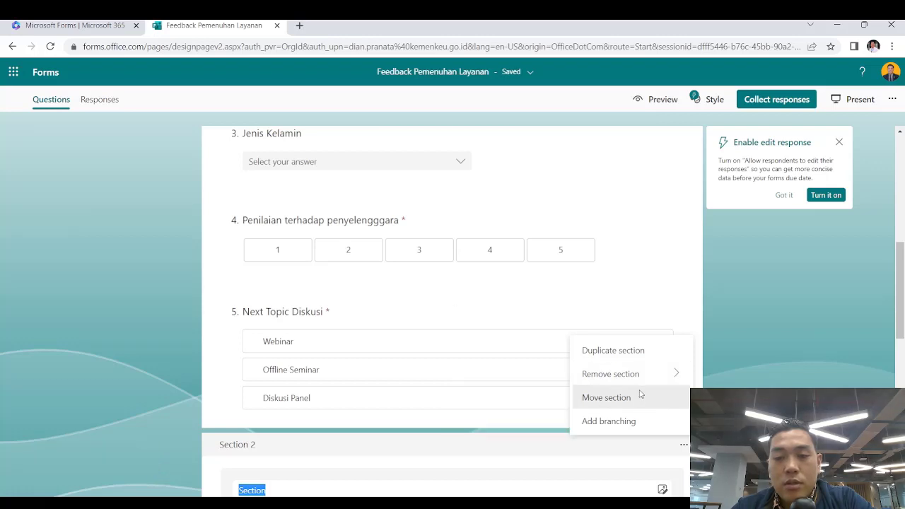
pyautogui.moveTo(628, 372)
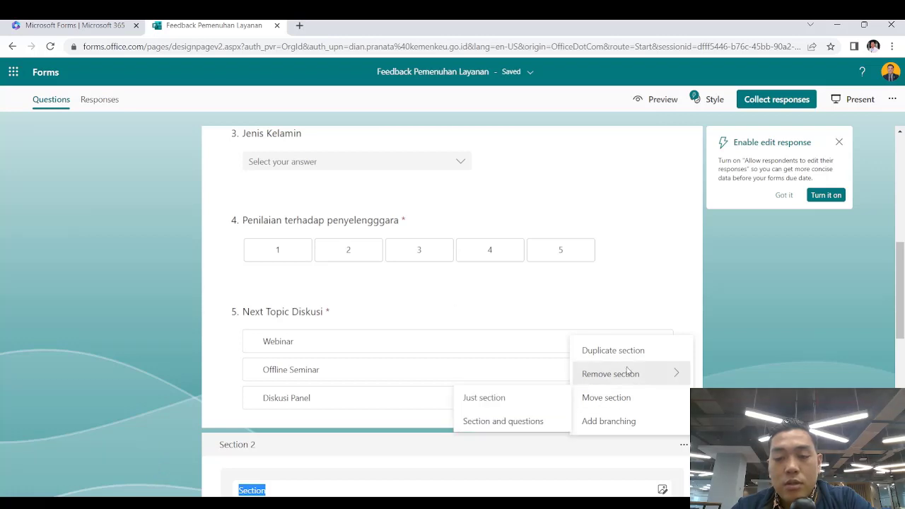
pyautogui.click(528, 399)
pyautogui.scroll(2, 527, 401)
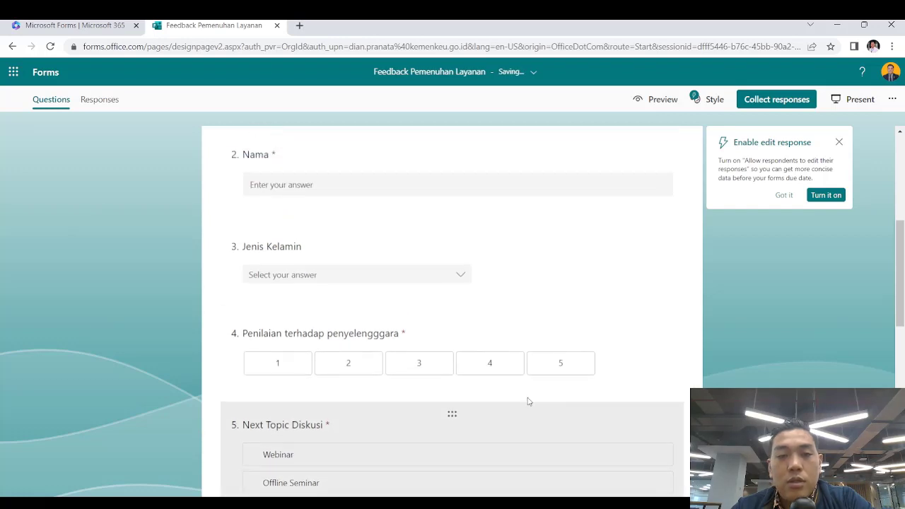
# Insert a new section after question 3, Jenis Kelamin
pyautogui.click(606, 291)
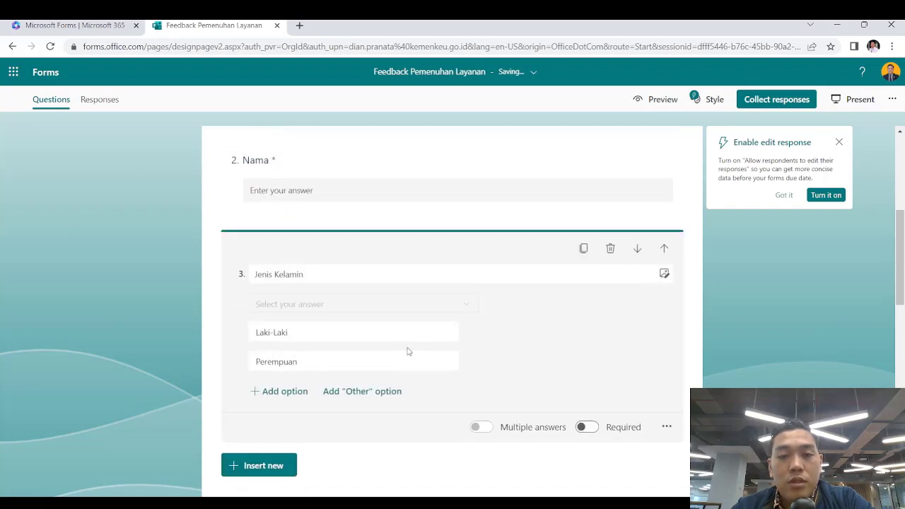
pyautogui.click(290, 467)
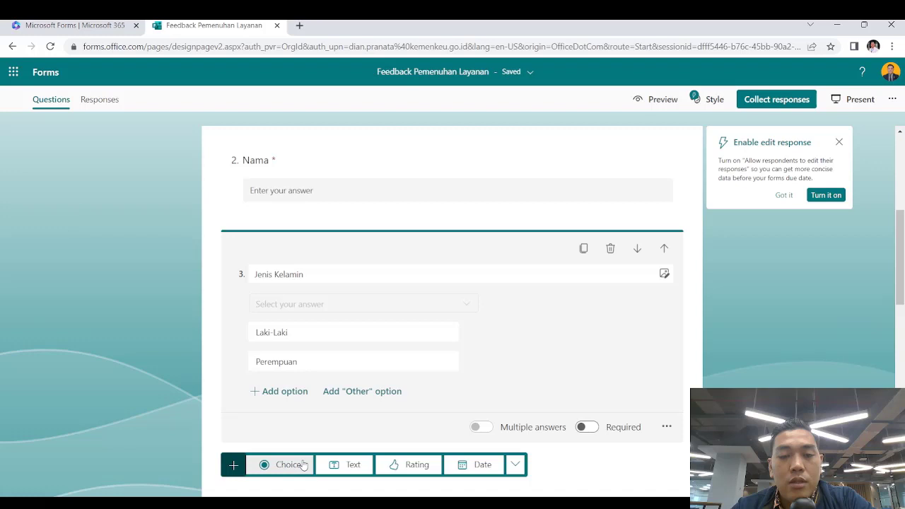
pyautogui.click(515, 465)
pyautogui.click(549, 440)
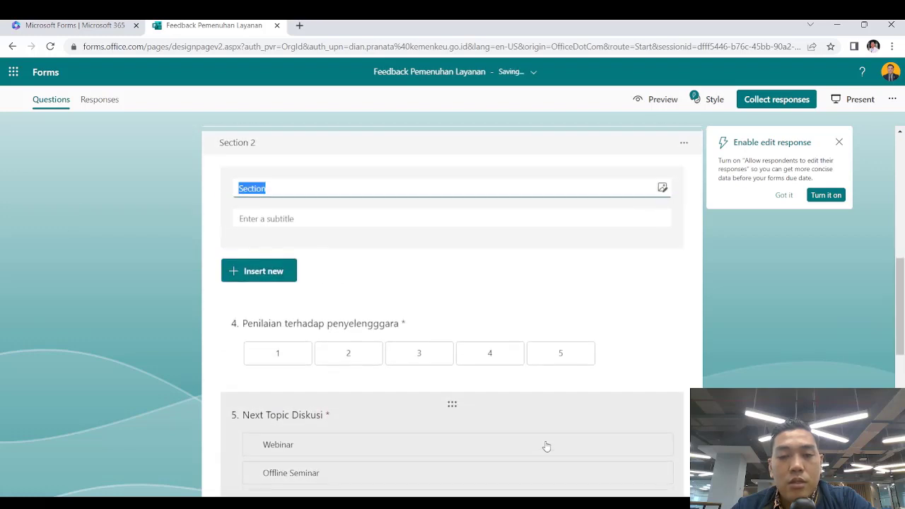
pyautogui.scroll(5, 360, 277)
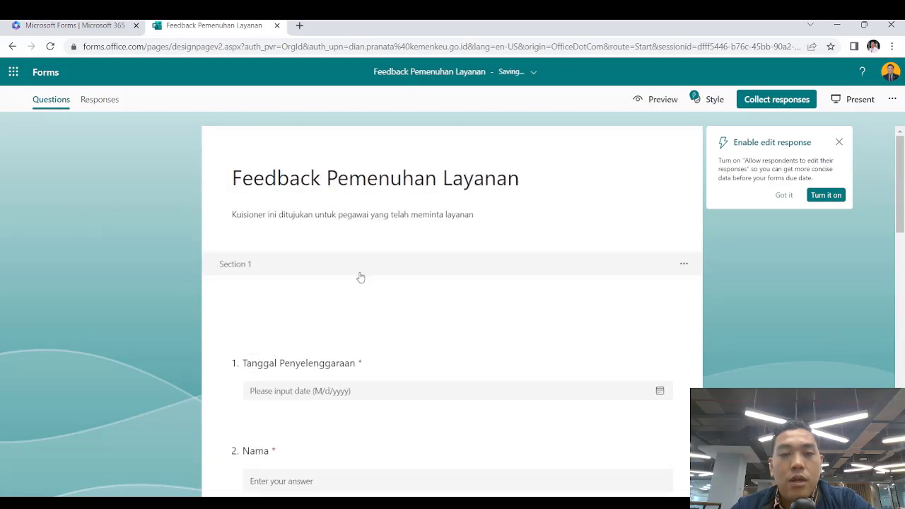
pyautogui.click(279, 269)
# Name Section 1 'Identitas' and Section 2 'Penyelenggaraan'
pyautogui.click(309, 309)
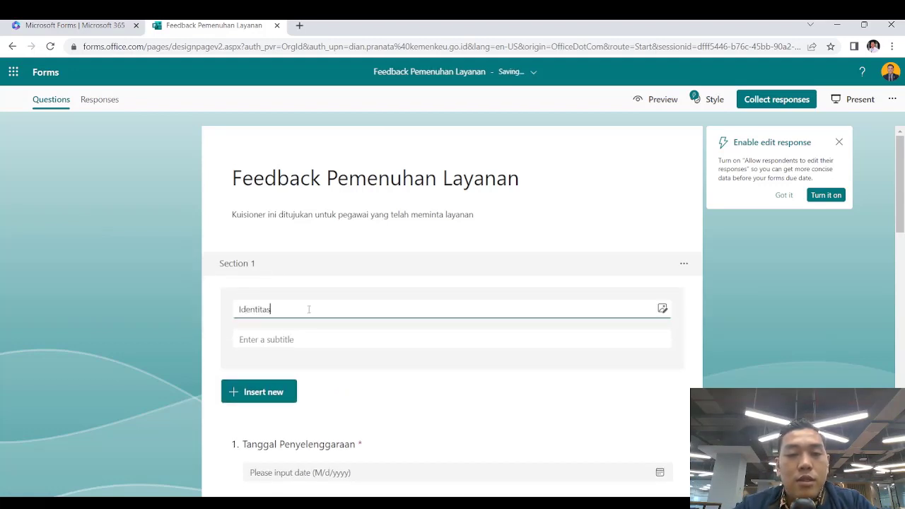
pyautogui.click(216, 303)
pyautogui.scroll(-7, 216, 303)
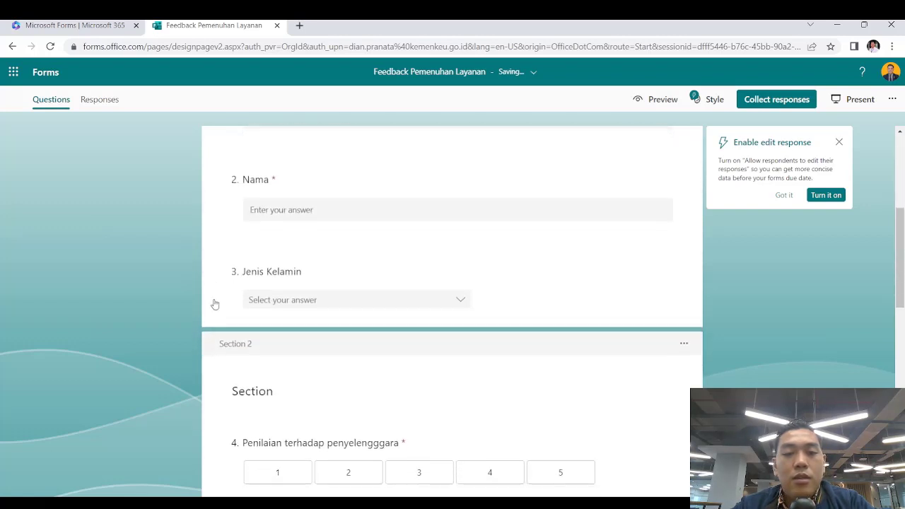
pyautogui.click(279, 180)
pyautogui.doubleClick(276, 191)
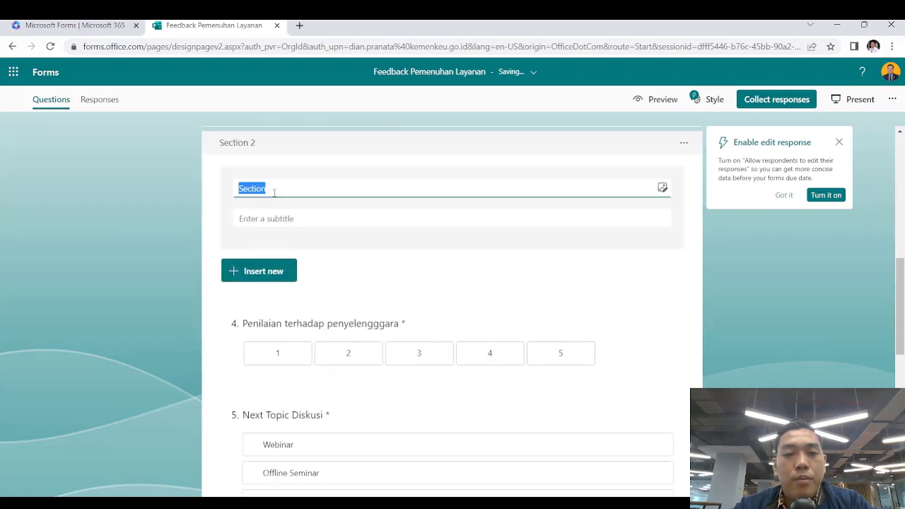
pyautogui.write('Penyelengg')
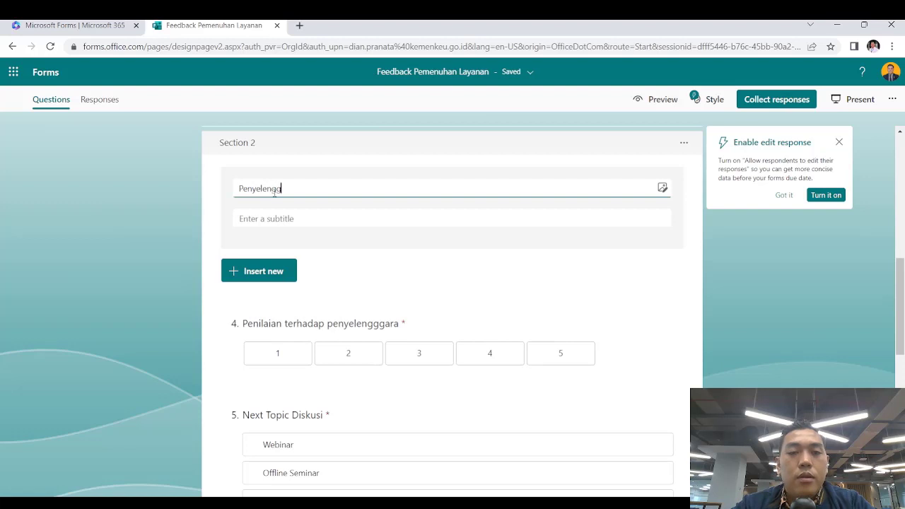
pyautogui.write('araan')
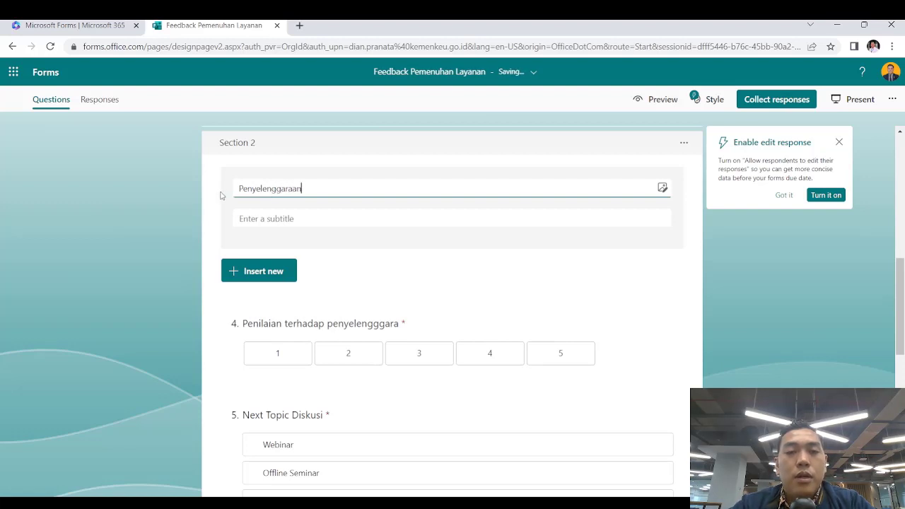
pyautogui.click(152, 184)
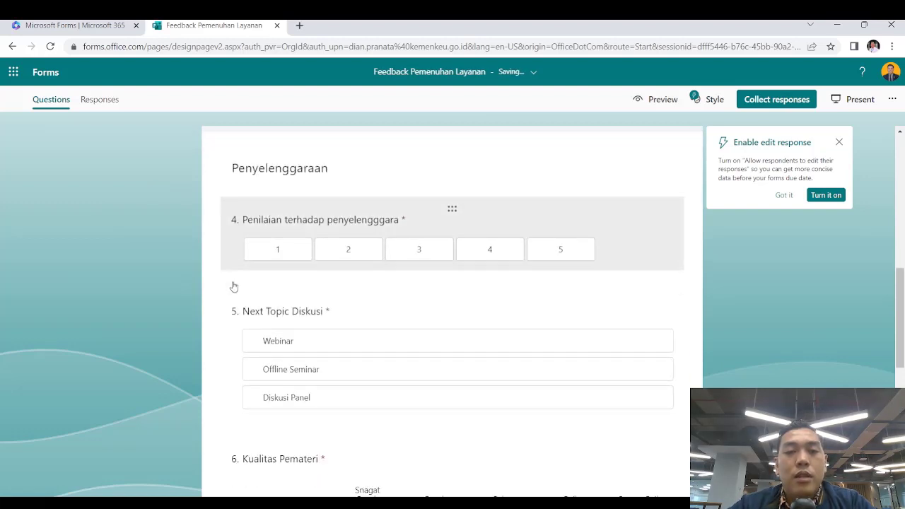
# Open the Responses summary, showing 0 responses
pyautogui.scroll(-6, 234, 286)
pyautogui.scroll(6, 234, 286)
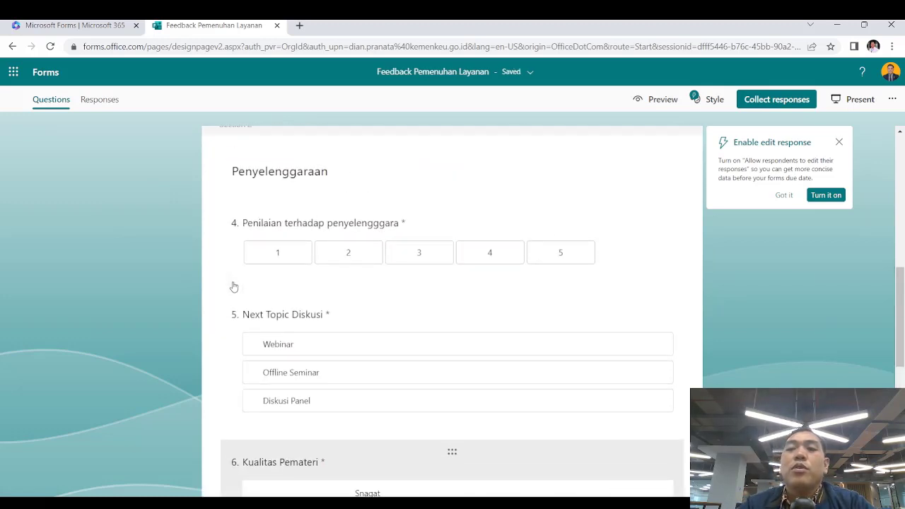
pyautogui.scroll(1, 234, 286)
pyautogui.click(96, 102)
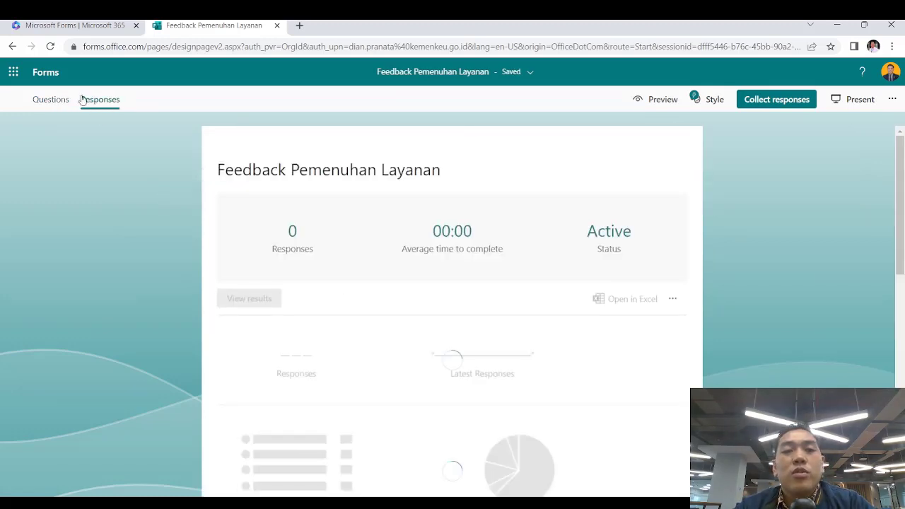
# Preview the Identitas page as a respondent, then return to the question editor
pyautogui.click(60, 99)
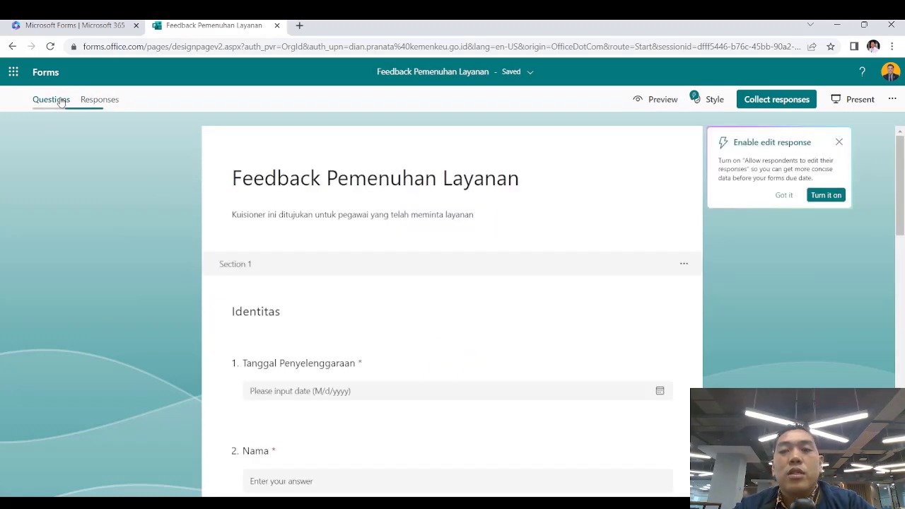
pyautogui.click(658, 99)
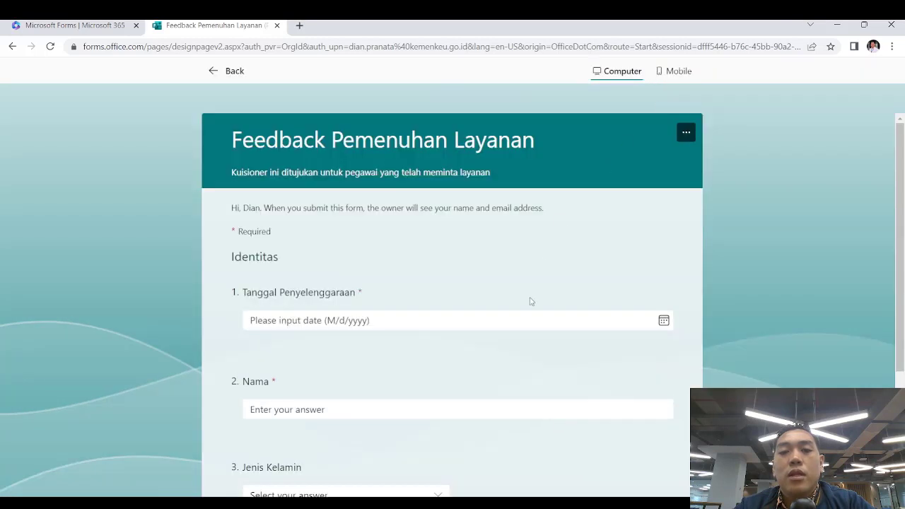
pyautogui.scroll(-3, 531, 301)
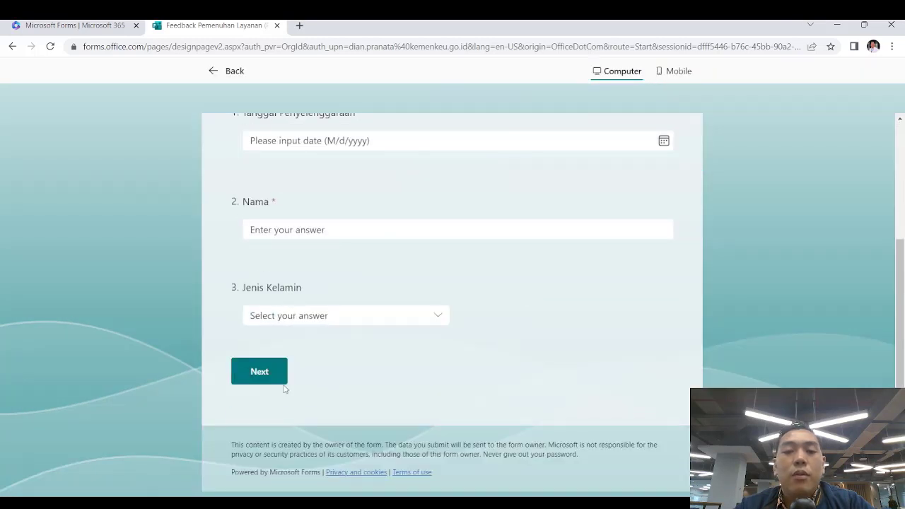
pyautogui.scroll(3, 548, 394)
pyautogui.scroll(-3, 547, 394)
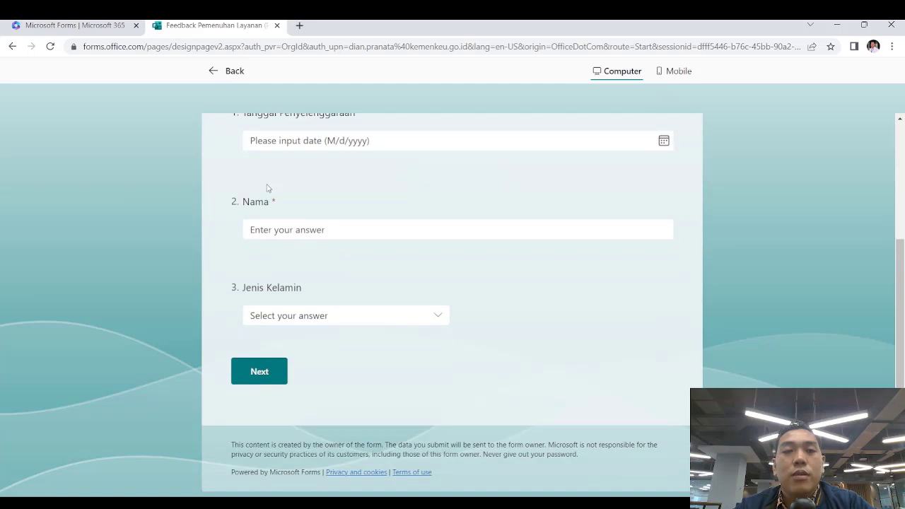
pyautogui.click(225, 71)
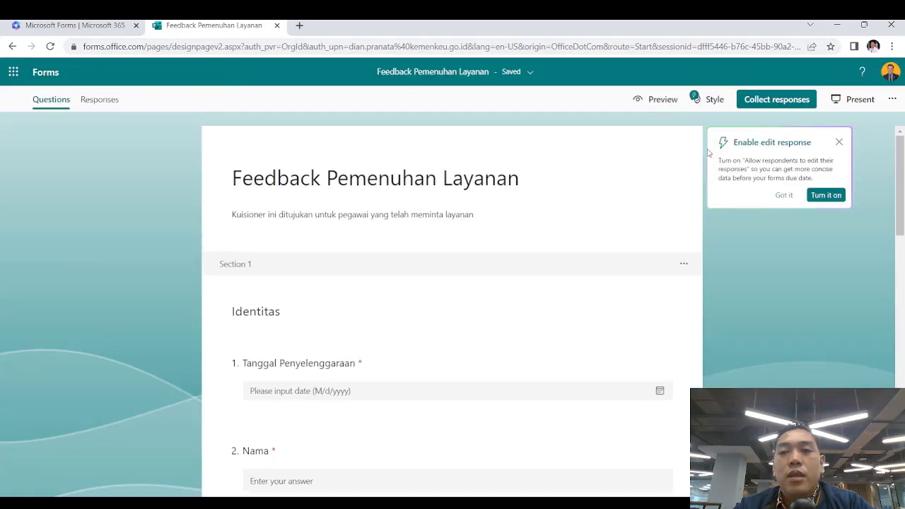
# Apply the sky and clouds theme and preview it
pyautogui.click(714, 100)
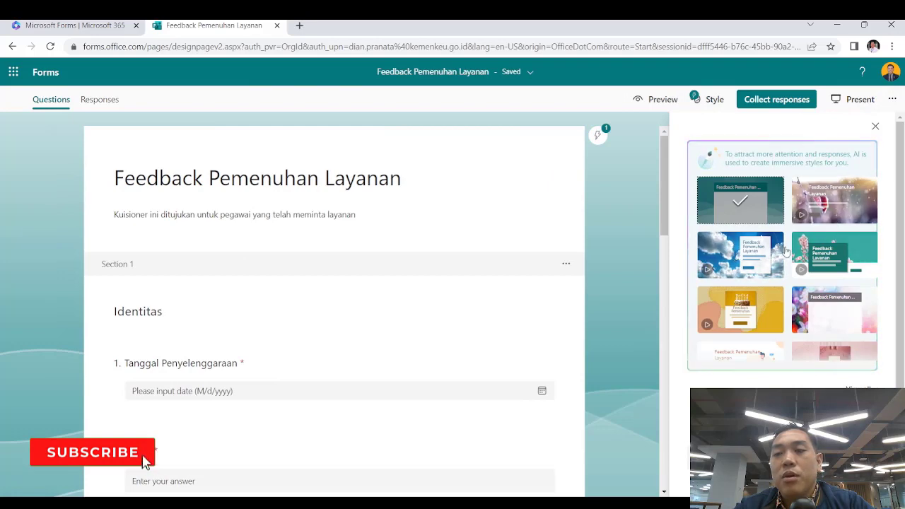
pyautogui.click(747, 252)
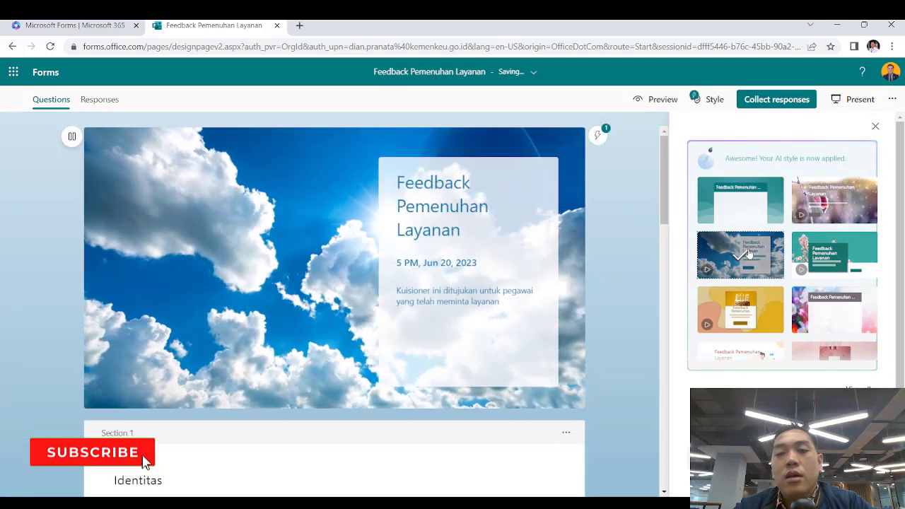
pyautogui.click(656, 99)
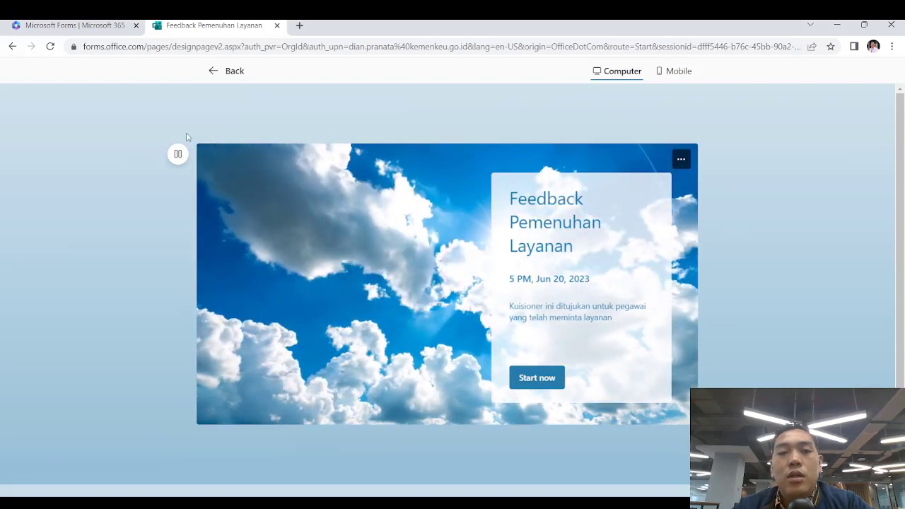
pyautogui.click(227, 73)
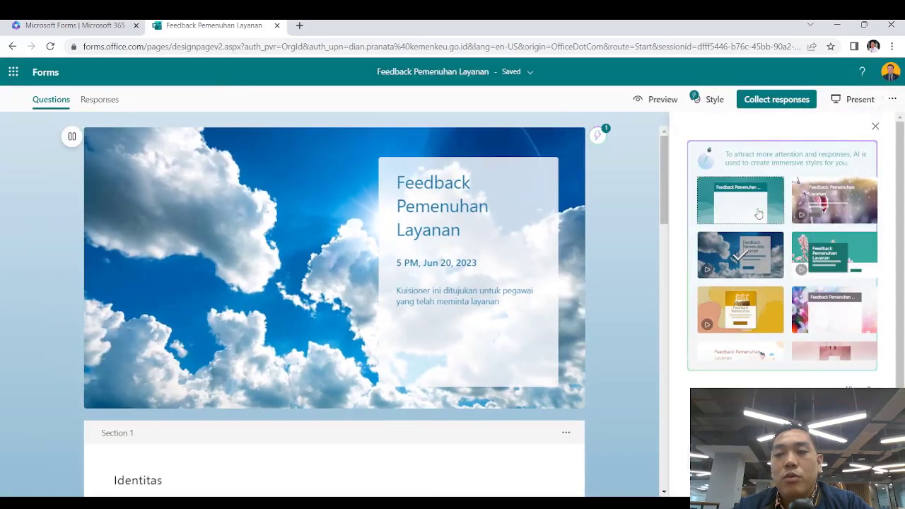
# Switch to the orange illustrated theme and preview the form through to its questions
pyautogui.scroll(-3, 776, 305)
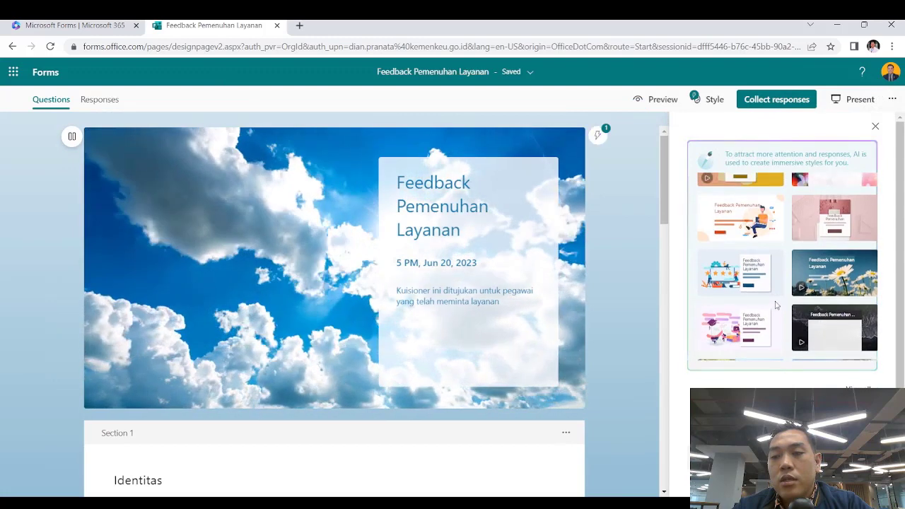
pyautogui.click(743, 215)
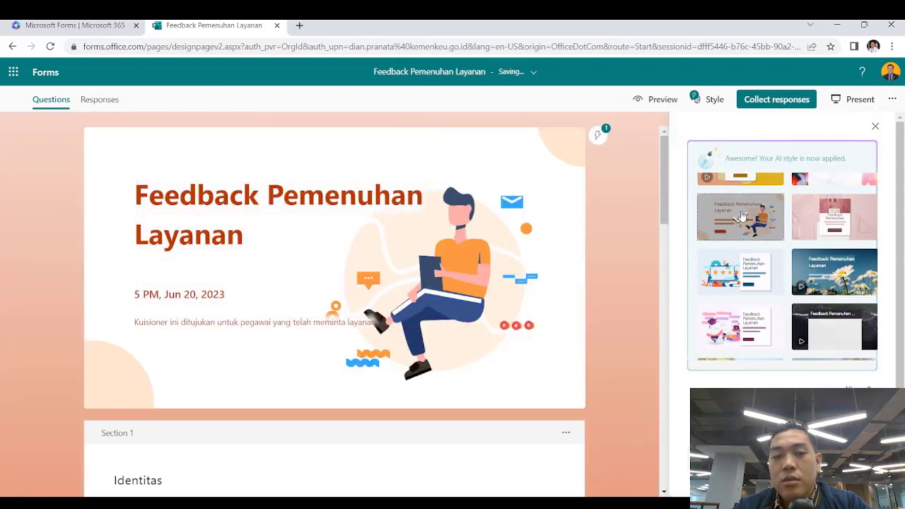
pyautogui.click(662, 100)
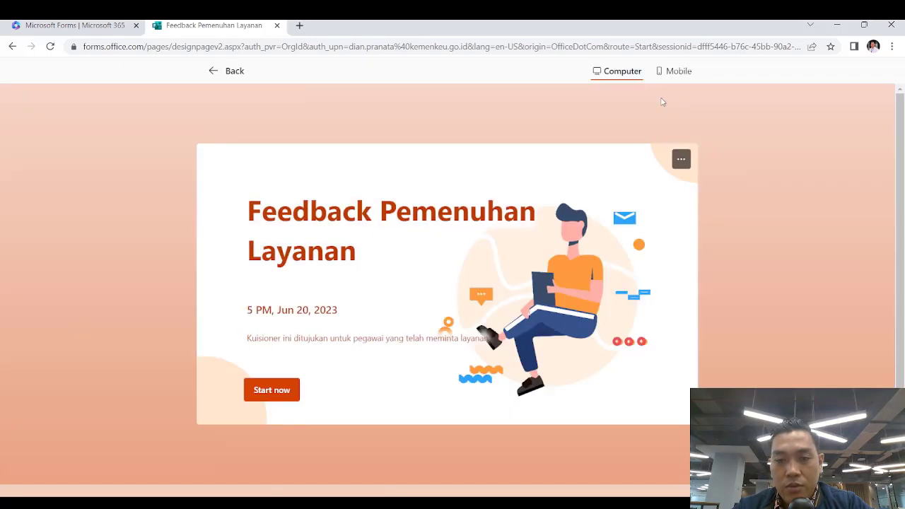
pyautogui.click(272, 390)
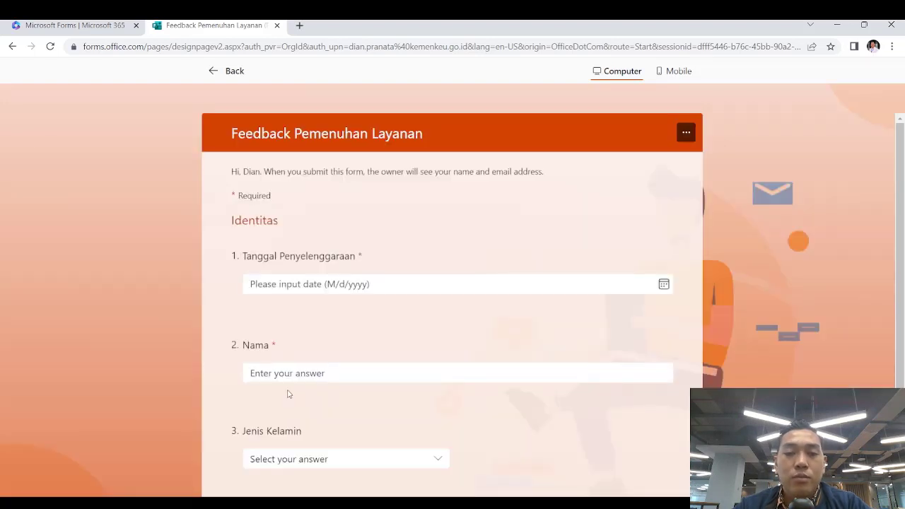
pyautogui.scroll(-2, 419, 332)
pyautogui.scroll(2, 419, 333)
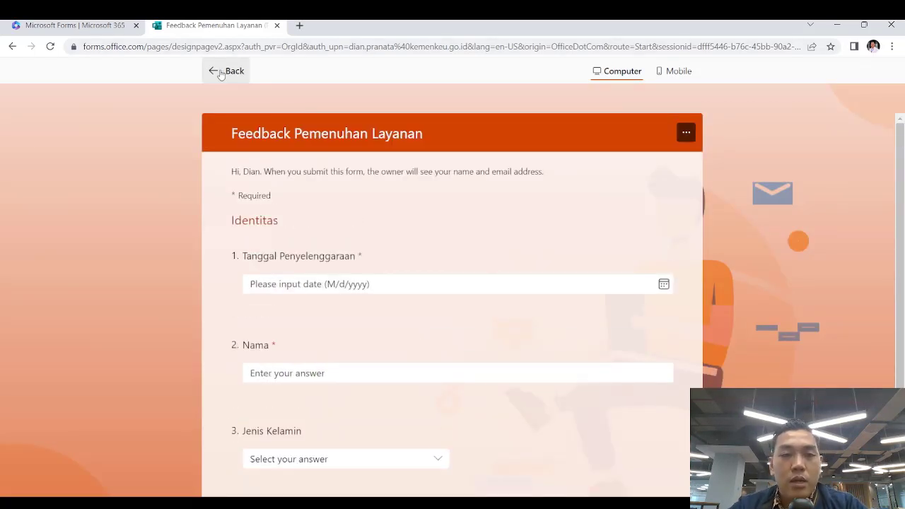
pyautogui.click(221, 74)
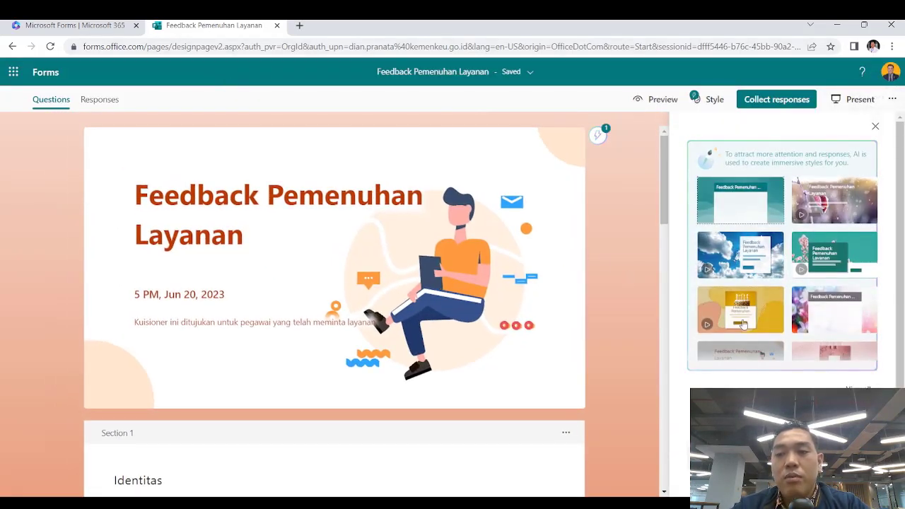
pyautogui.click(656, 101)
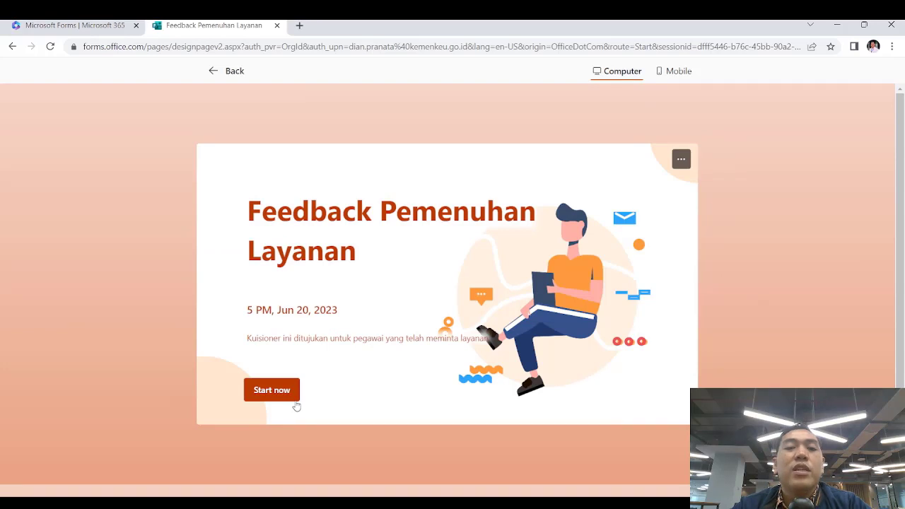
pyautogui.click(228, 71)
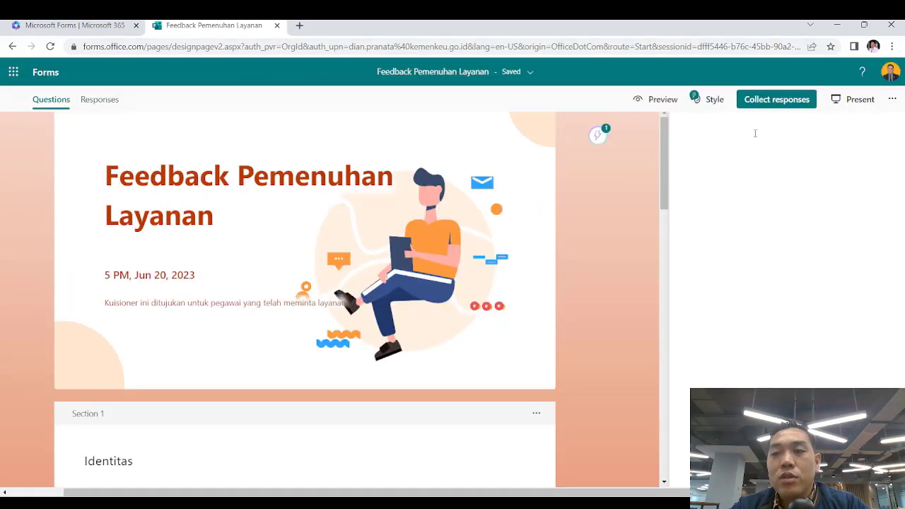
# In Collect responses, limit responding to specific people in the organization and begin adding names
pyautogui.click(791, 103)
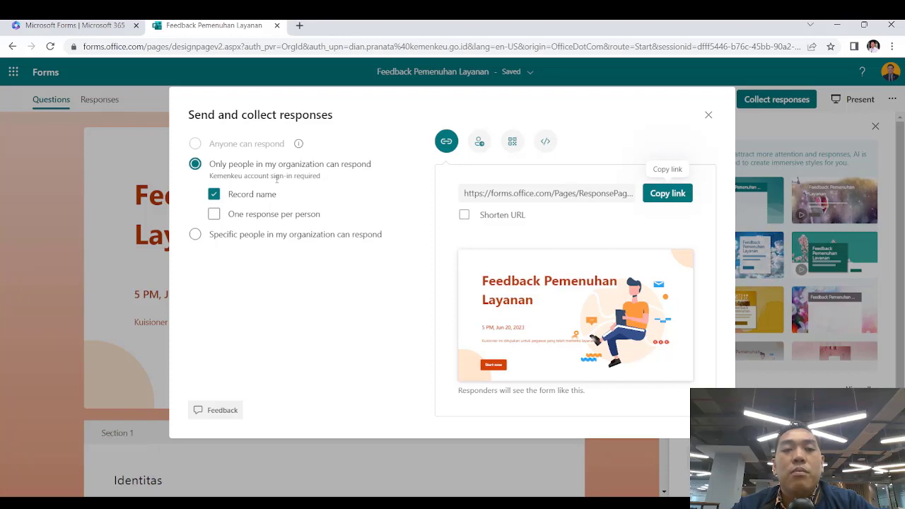
pyautogui.moveTo(399, 186); pyautogui.dragTo(388, 330)
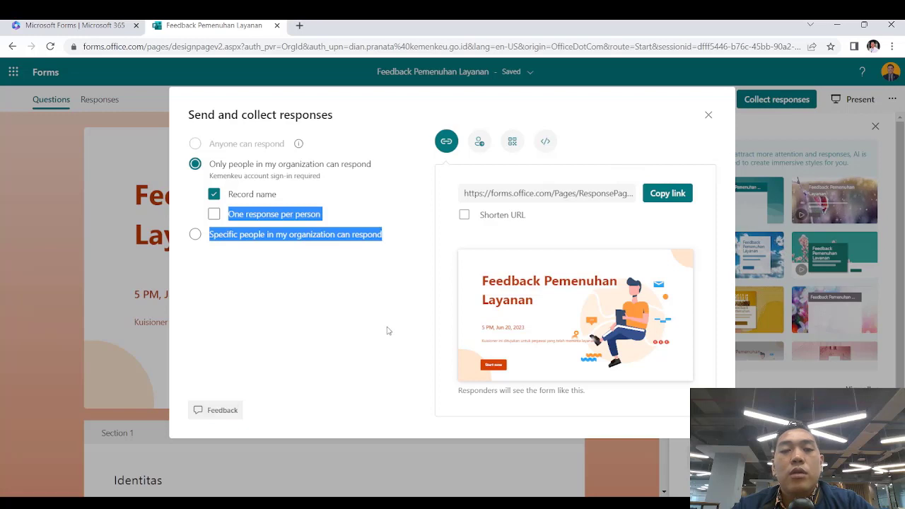
pyautogui.click(388, 330)
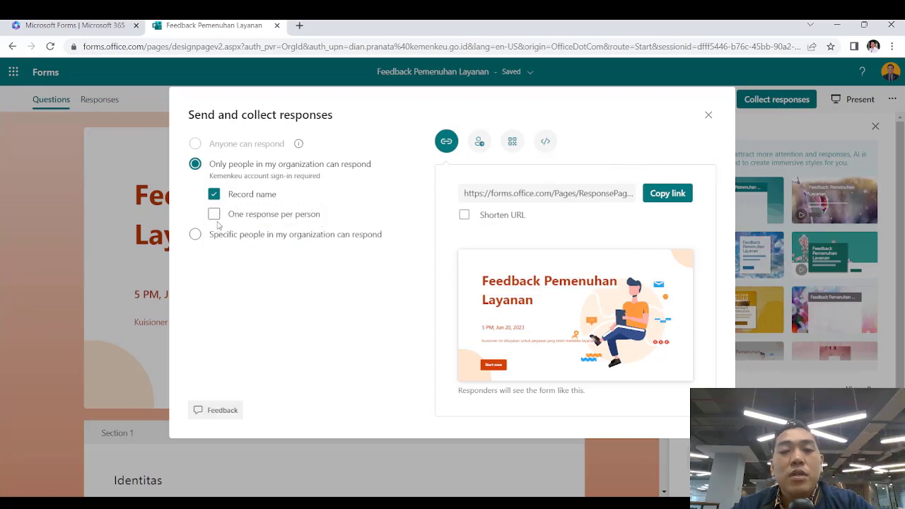
pyautogui.click(195, 235)
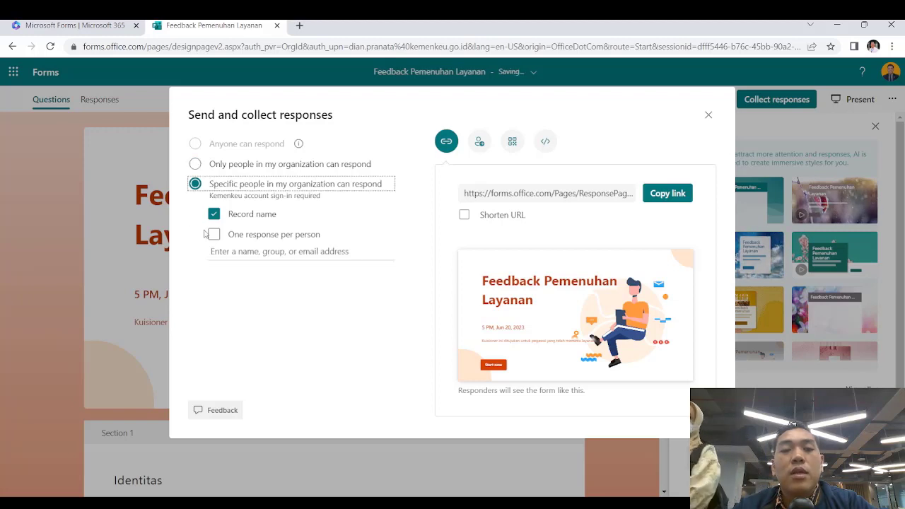
pyautogui.click(195, 164)
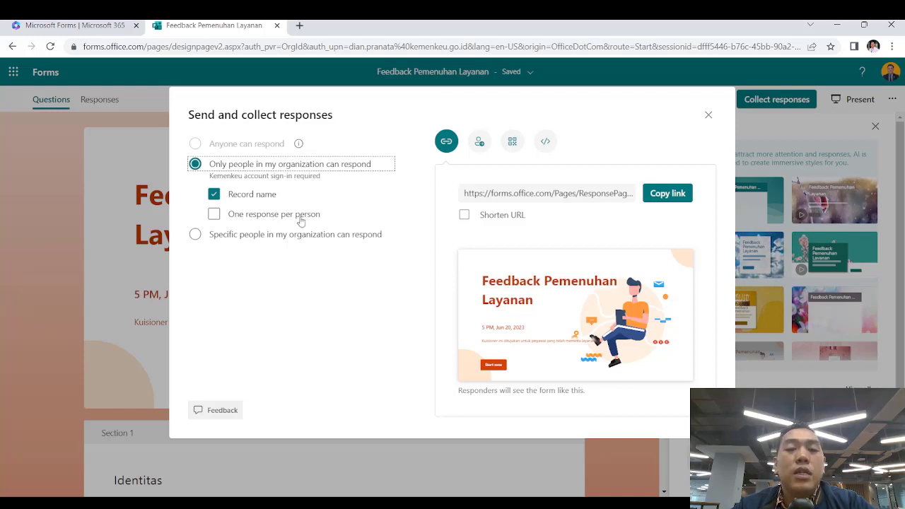
pyautogui.click(325, 236)
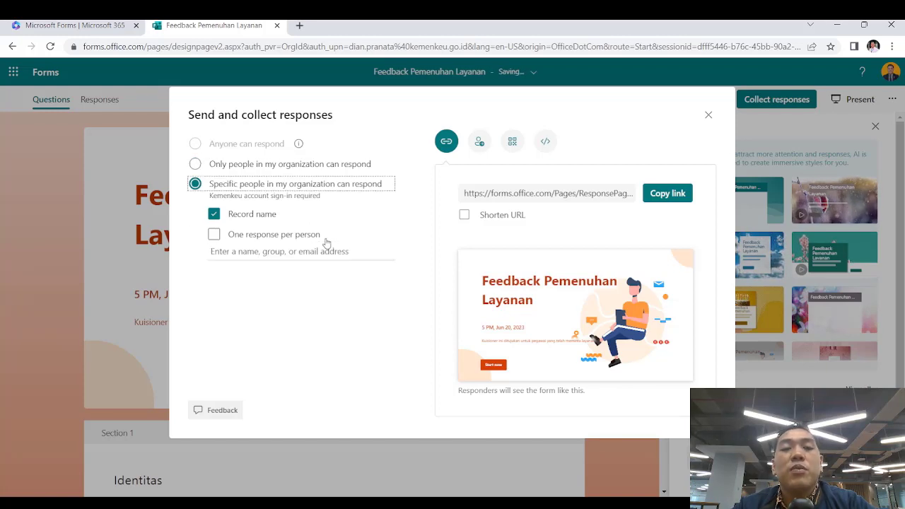
pyautogui.click(276, 252)
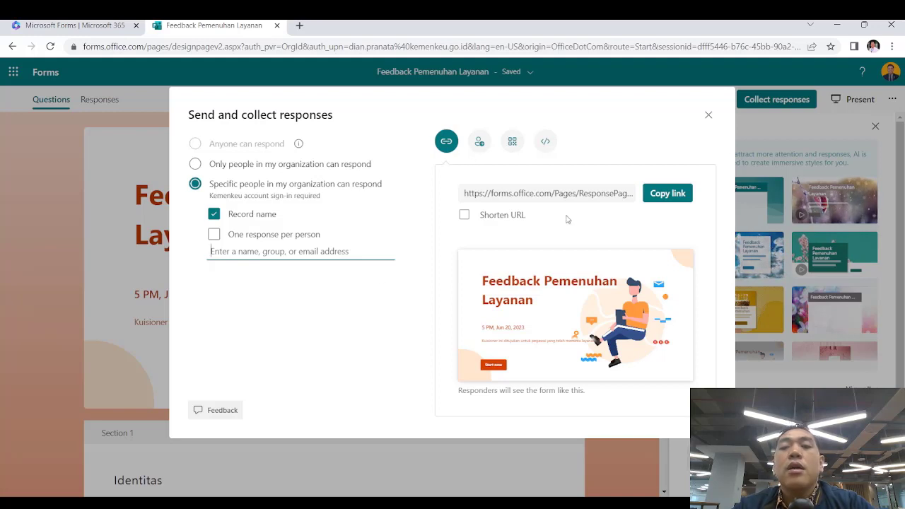
# Shorten the form link, review the invitation, QR code and Embed options, then close sharing
pyautogui.click(529, 194)
pyautogui.click(465, 216)
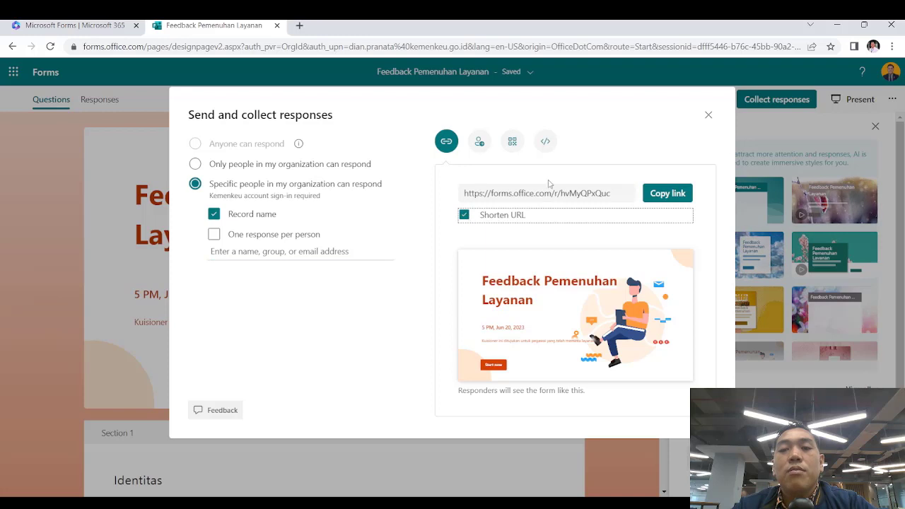
pyautogui.click(480, 142)
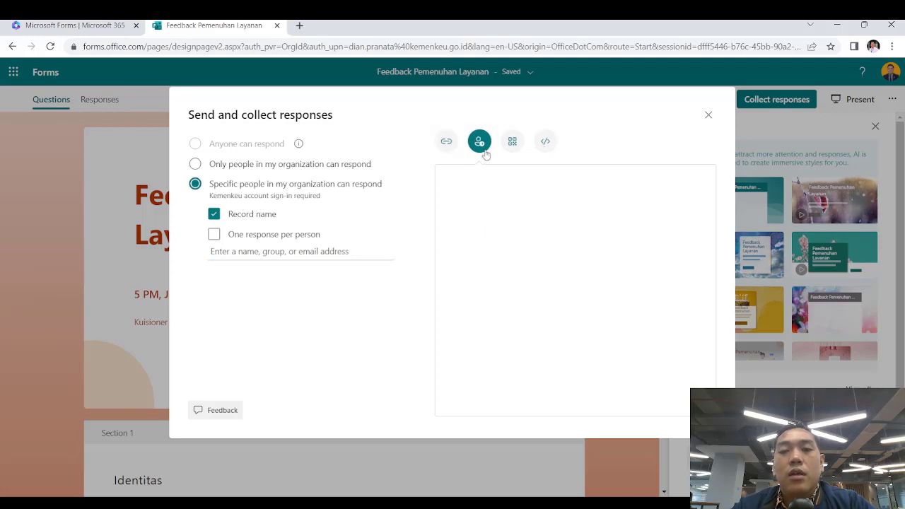
pyautogui.click(512, 142)
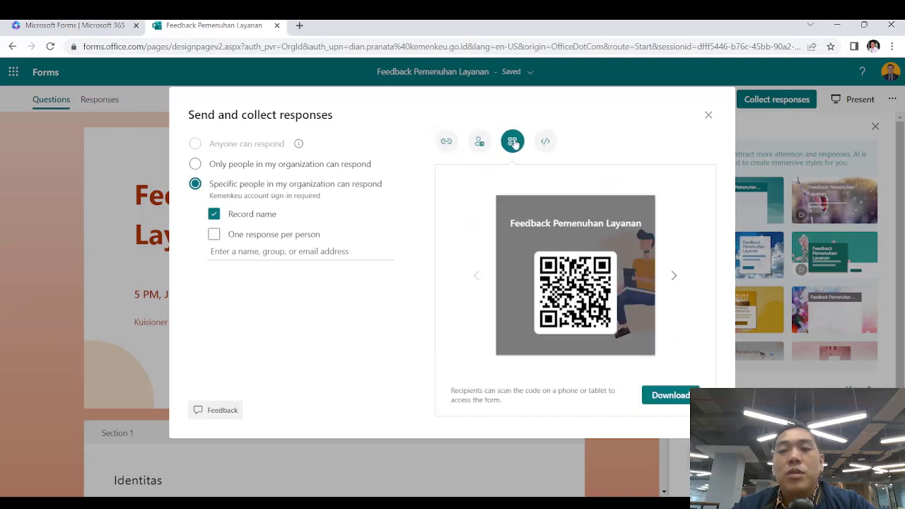
pyautogui.click(546, 142)
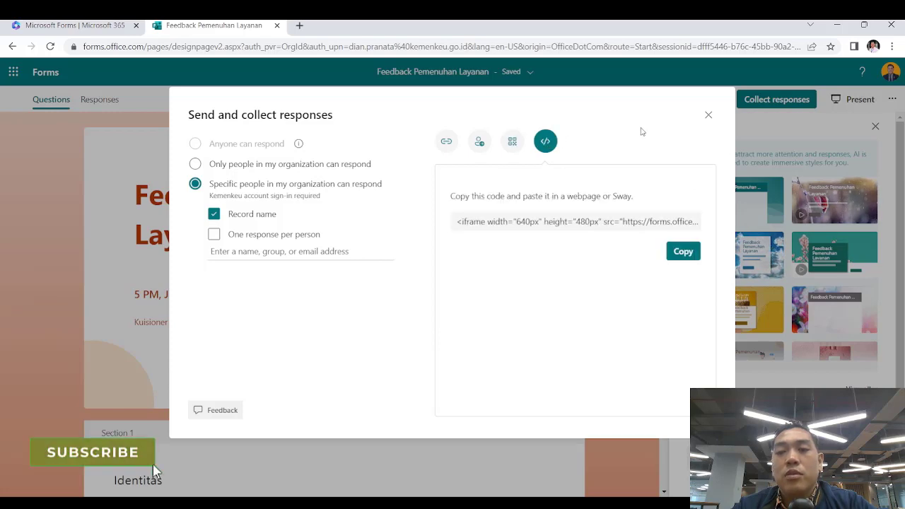
pyautogui.click(708, 115)
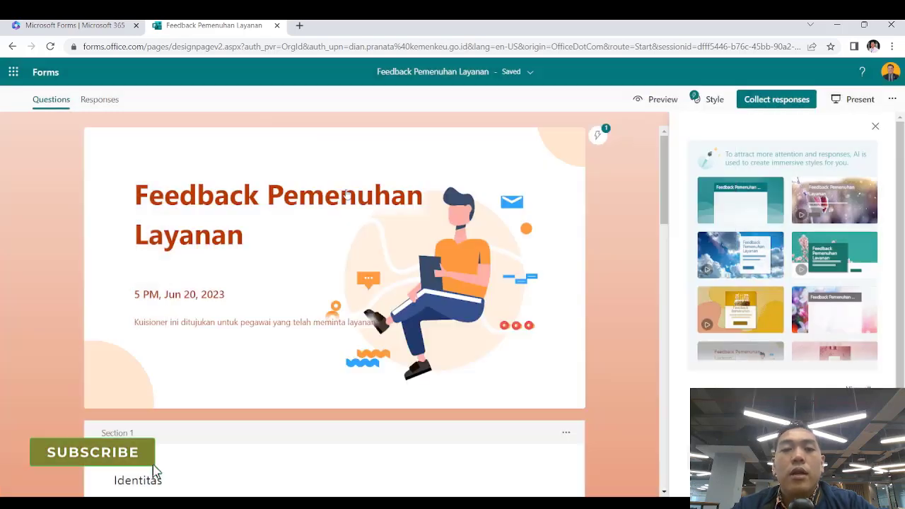
pyautogui.click(771, 99)
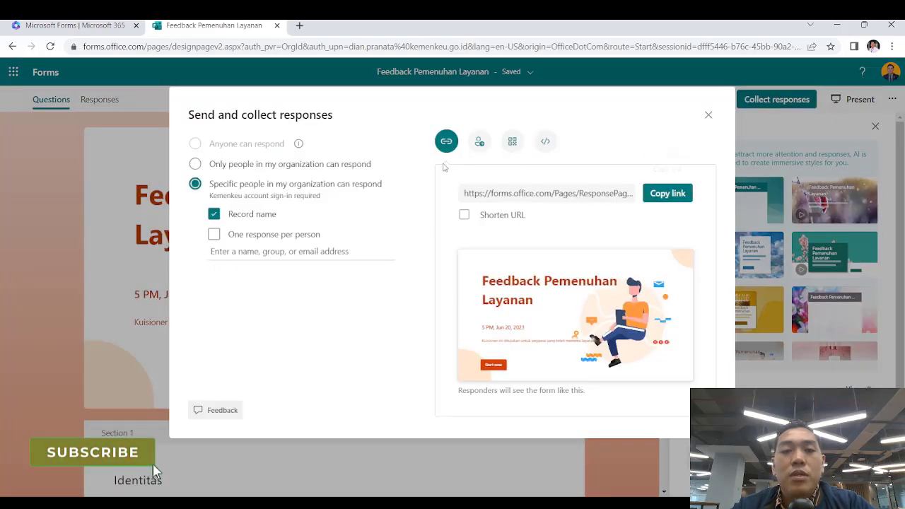
pyautogui.click(708, 116)
pyautogui.scroll(-15, 521, 399)
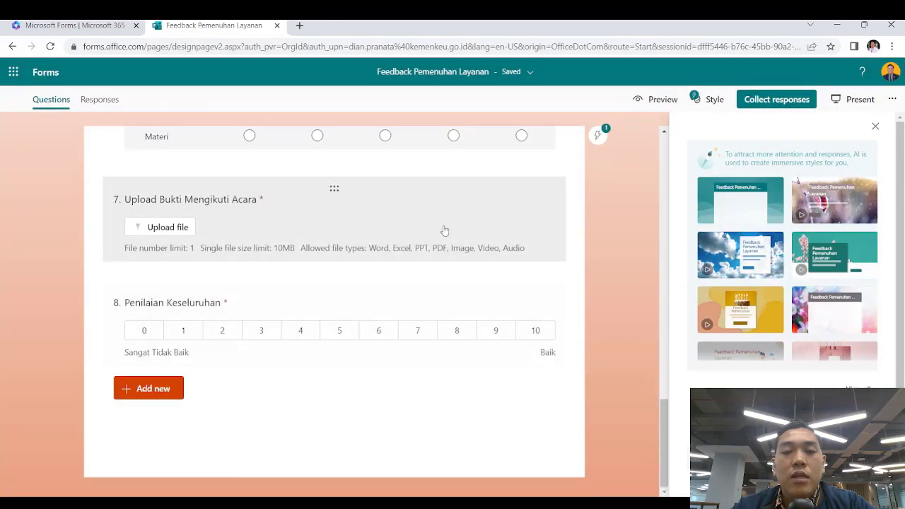
# Delete the Upload Bukti Mengikuti Acara question, open responses to the whole organization, and present
pyautogui.click(489, 209)
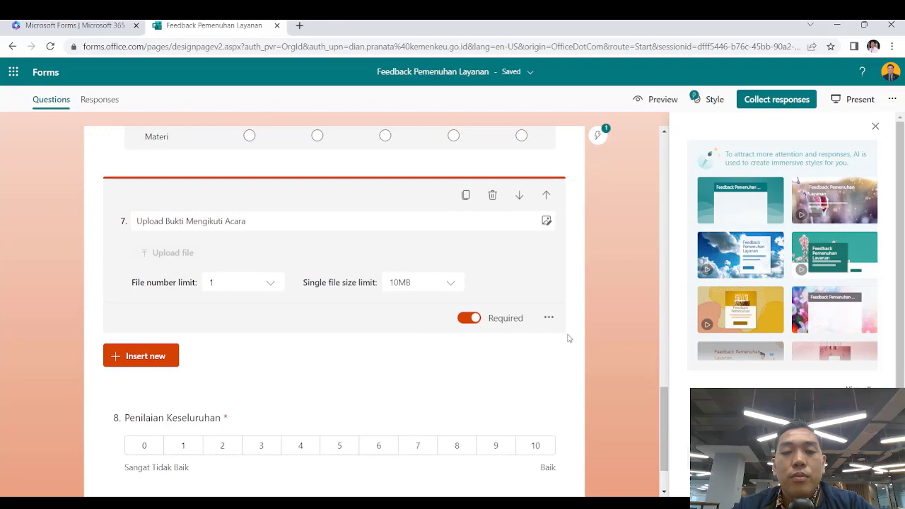
pyautogui.click(490, 193)
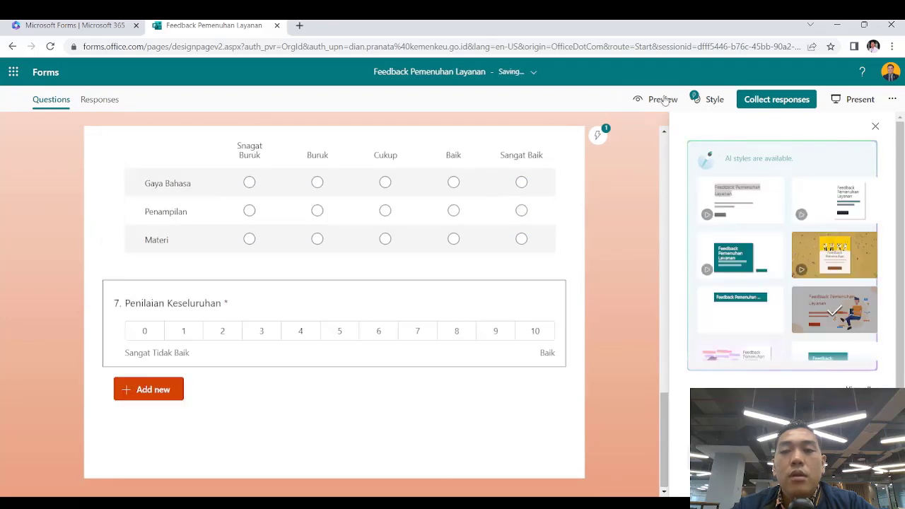
pyautogui.click(775, 99)
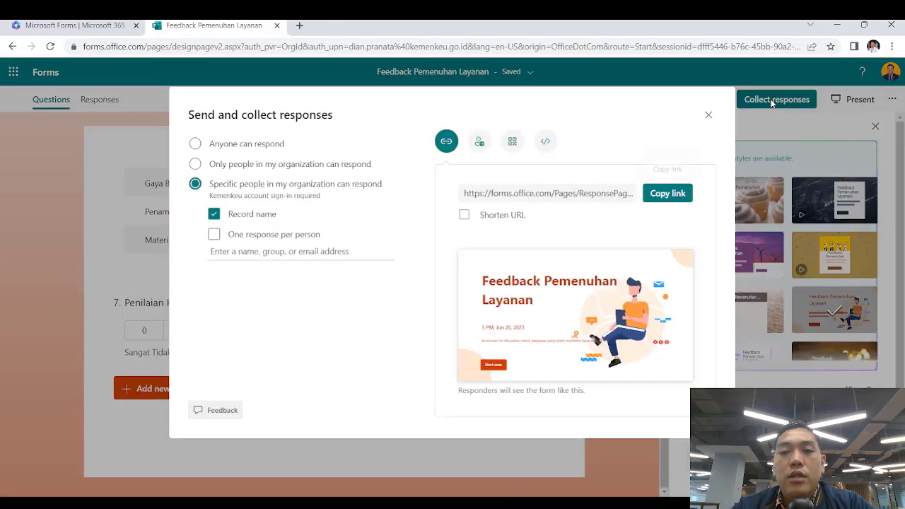
pyautogui.click(195, 144)
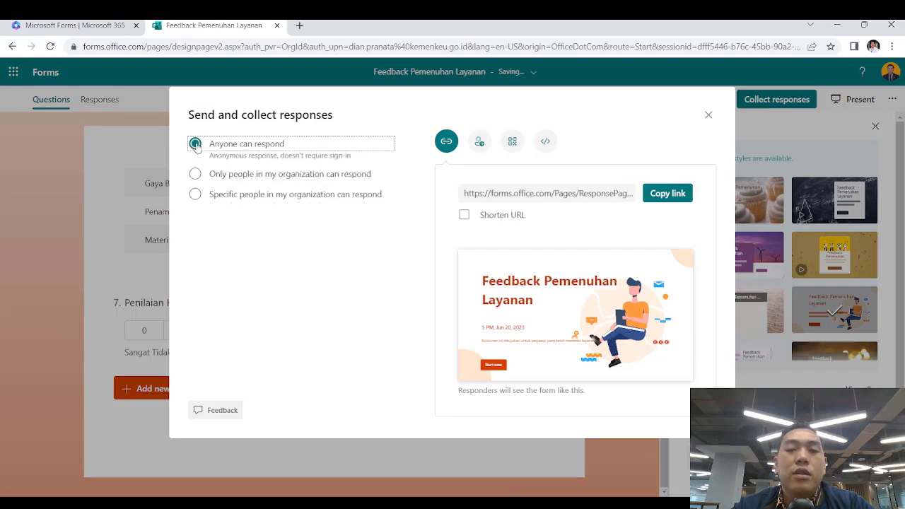
pyautogui.click(202, 178)
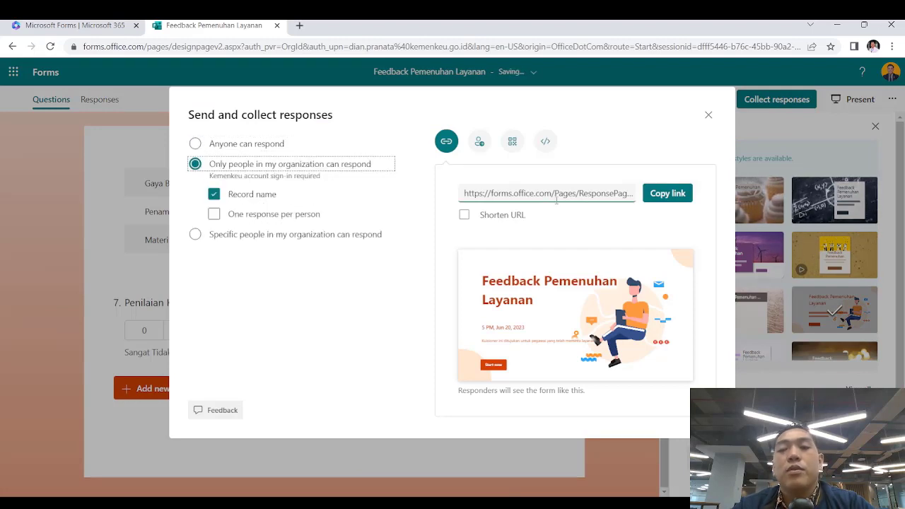
pyautogui.click(708, 116)
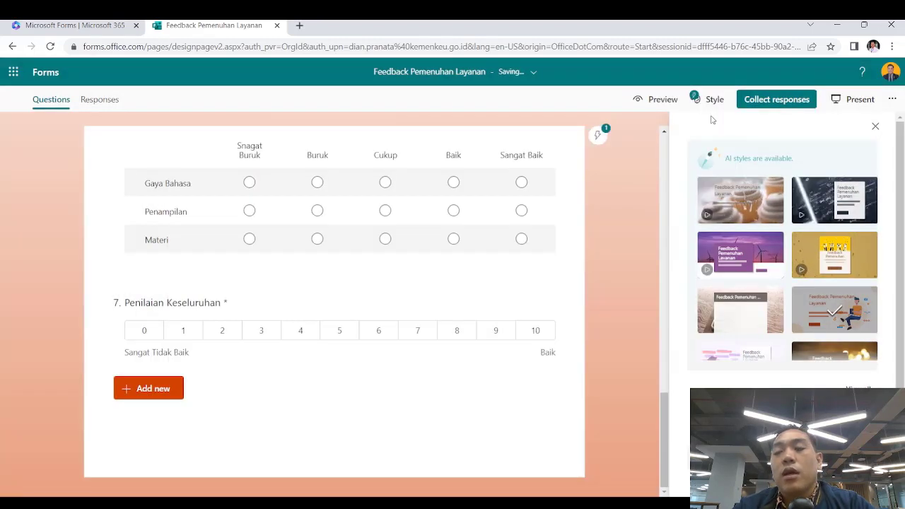
pyautogui.click(874, 99)
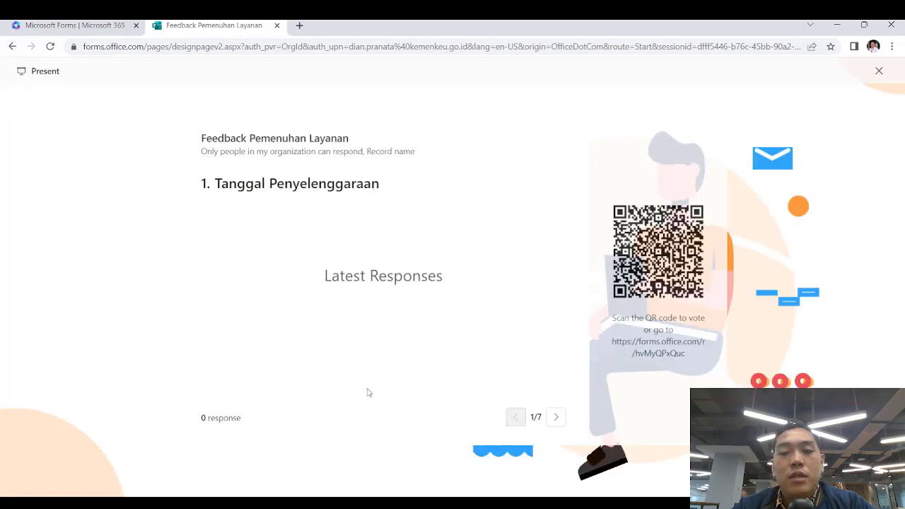
# Step forward to question 2 and back to question 1, then exit Present view
pyautogui.click(556, 418)
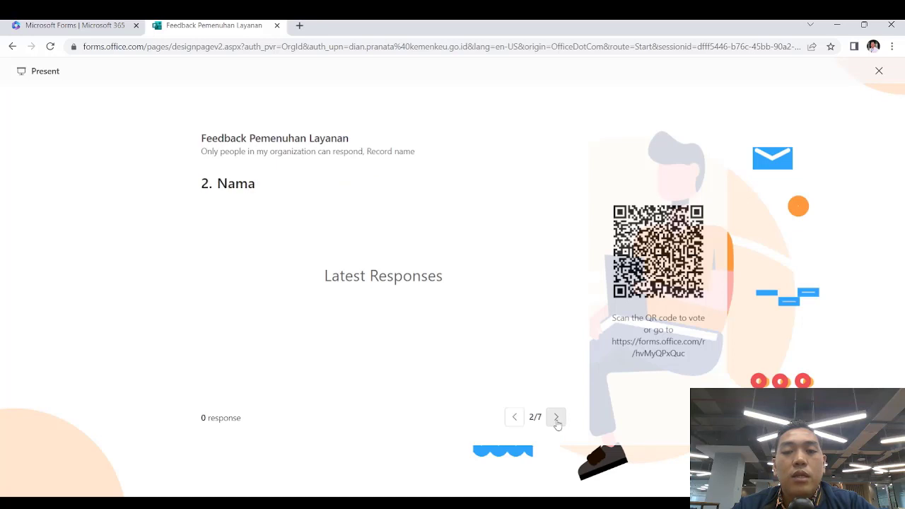
pyautogui.click(515, 418)
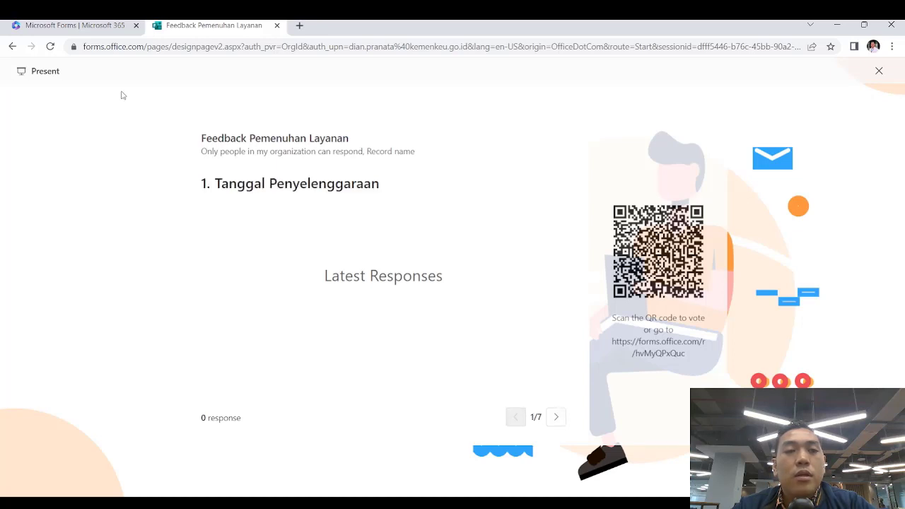
pyautogui.click(879, 73)
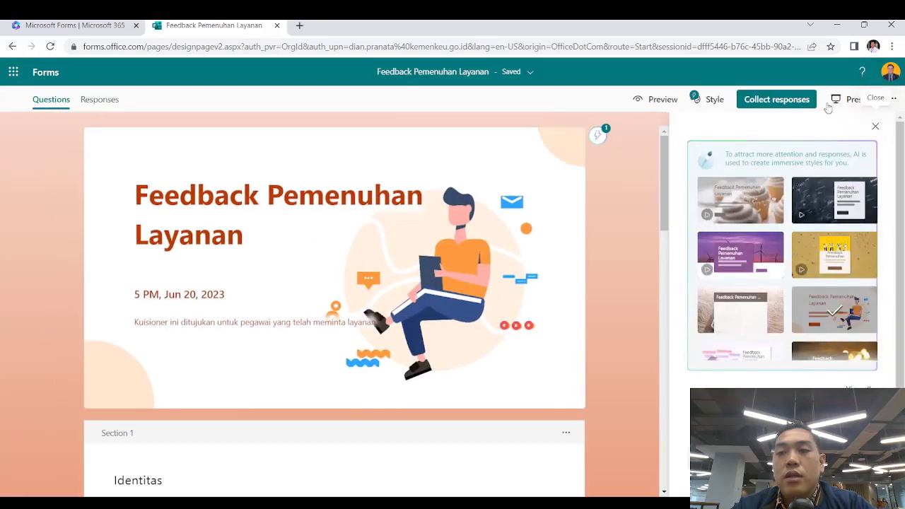
# Create a collaborator link for viewing results, keep it after cancelling removal, and reopen more options
pyautogui.click(894, 100)
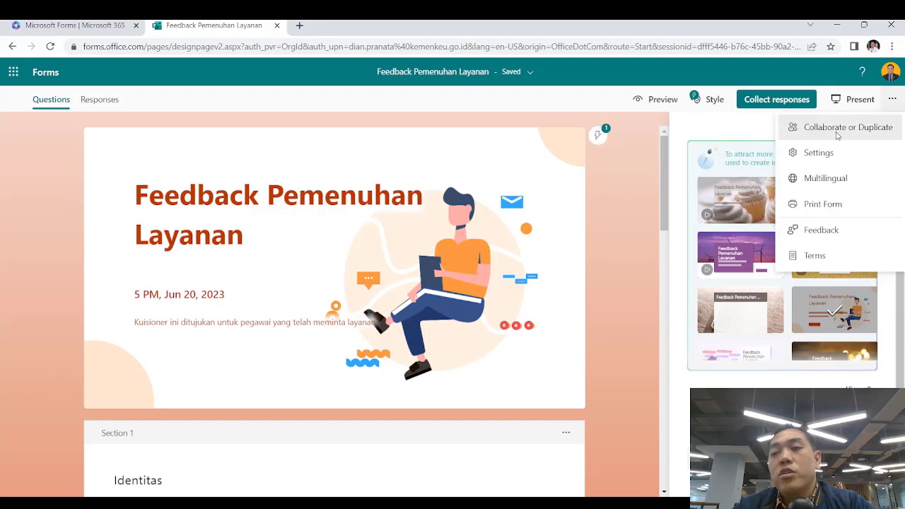
pyautogui.click(837, 135)
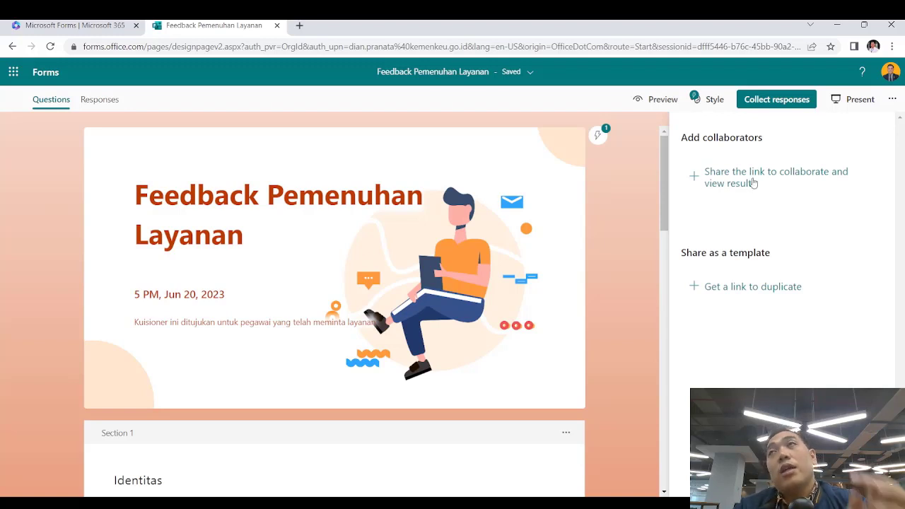
pyautogui.click(754, 183)
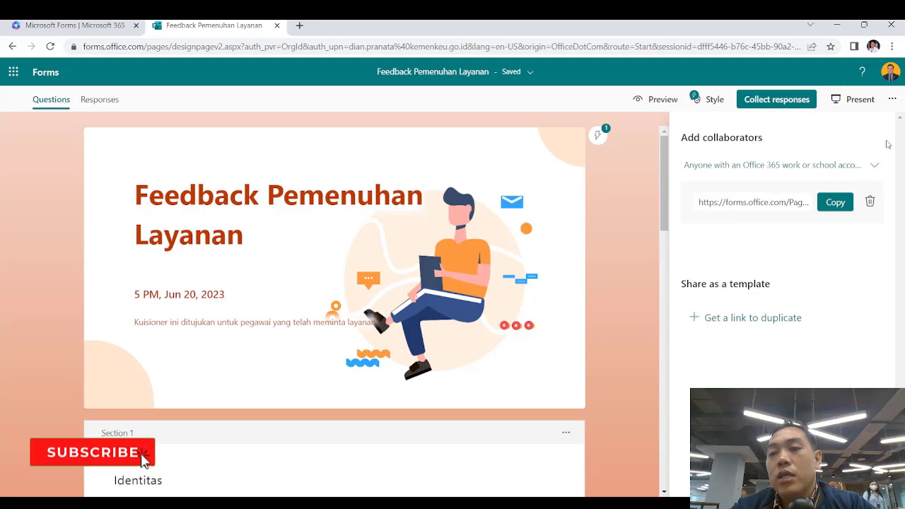
pyautogui.click(870, 202)
pyautogui.click(826, 223)
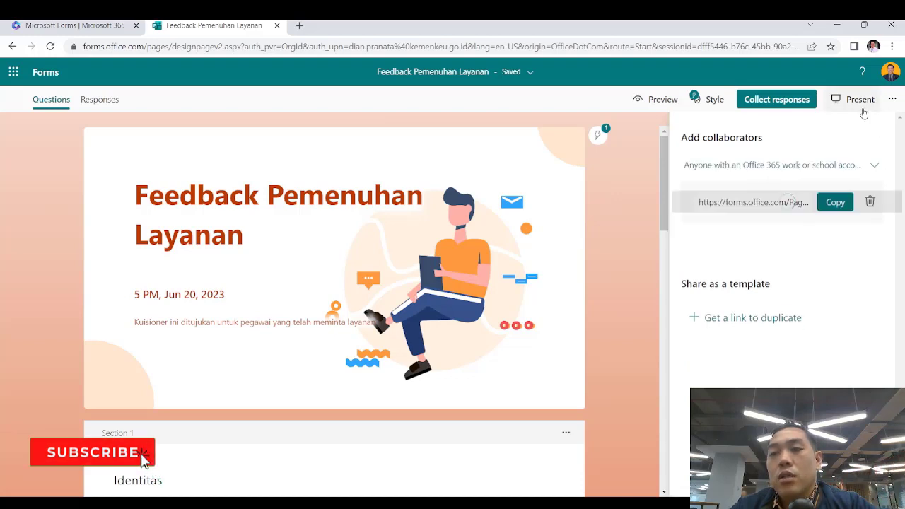
pyautogui.click(893, 99)
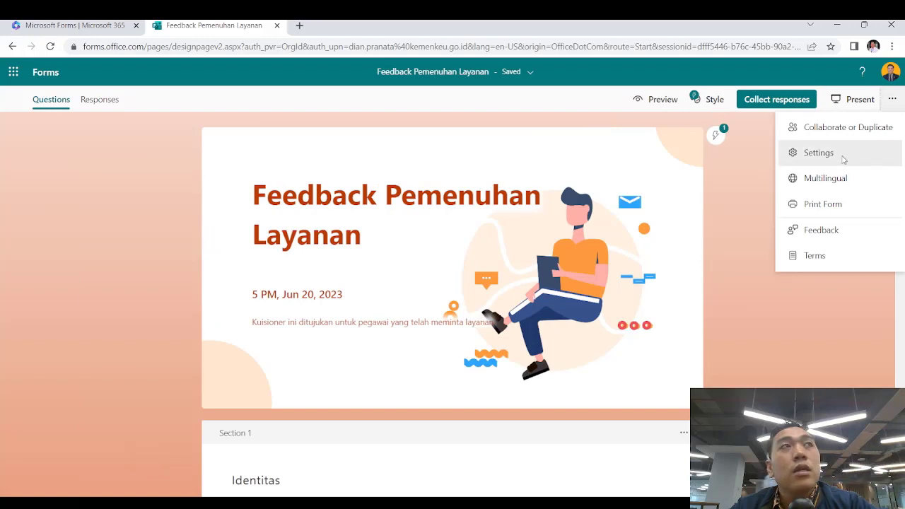
# In Settings, enable a 30-minute time duration and the progress bar
pyautogui.click(843, 157)
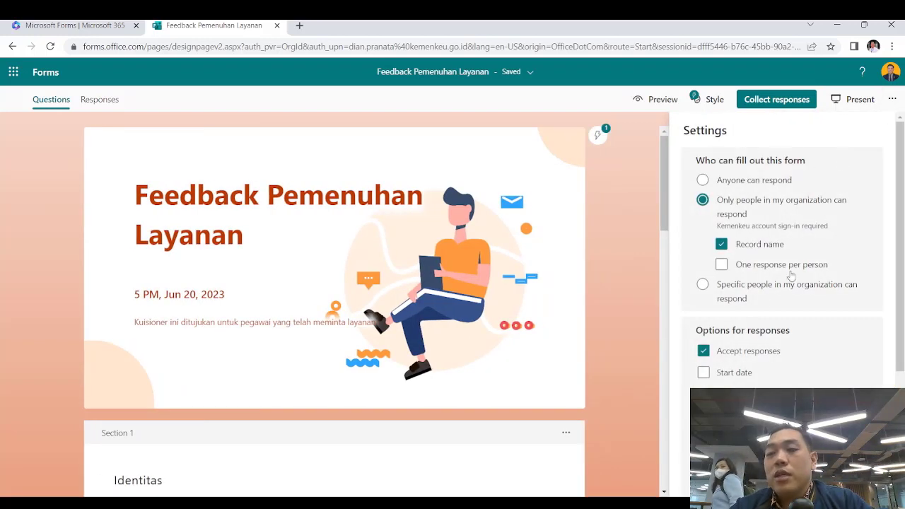
pyautogui.scroll(-2, 760, 348)
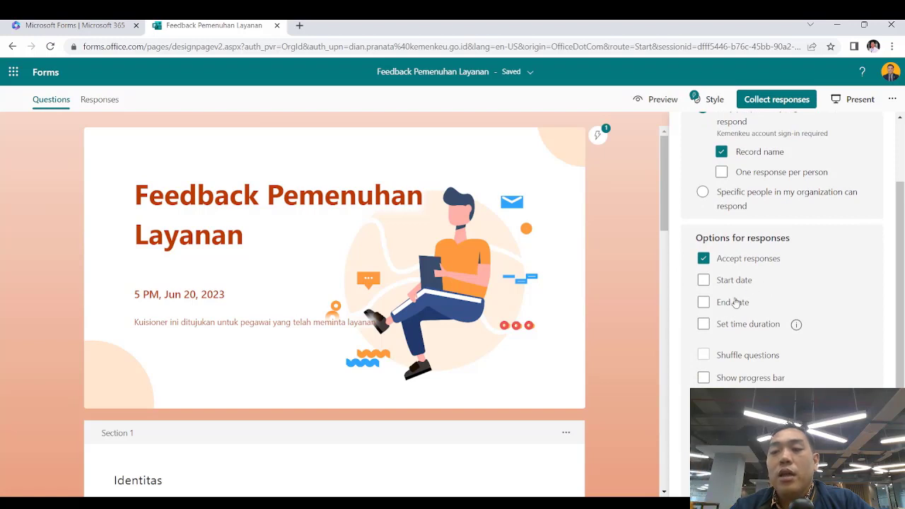
pyautogui.scroll(-1, 718, 312)
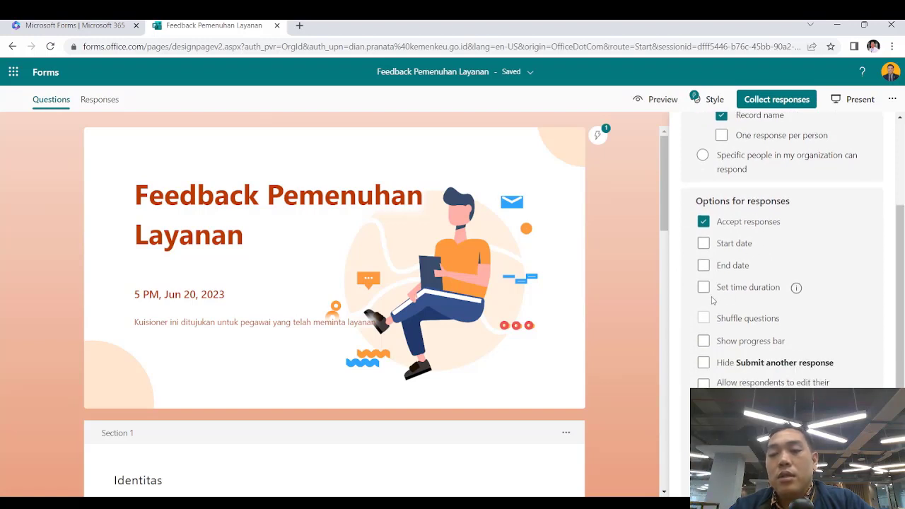
pyautogui.click(704, 289)
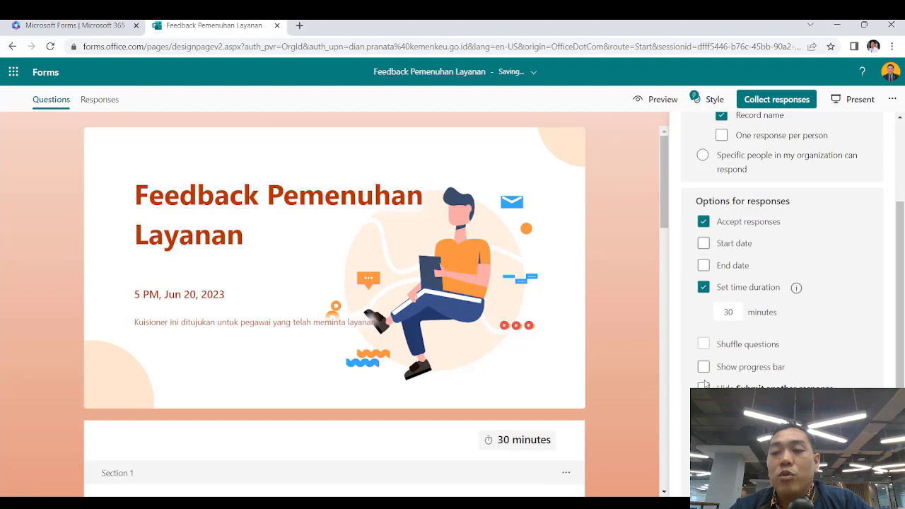
pyautogui.scroll(-1, 705, 381)
pyautogui.scroll(-1, 705, 382)
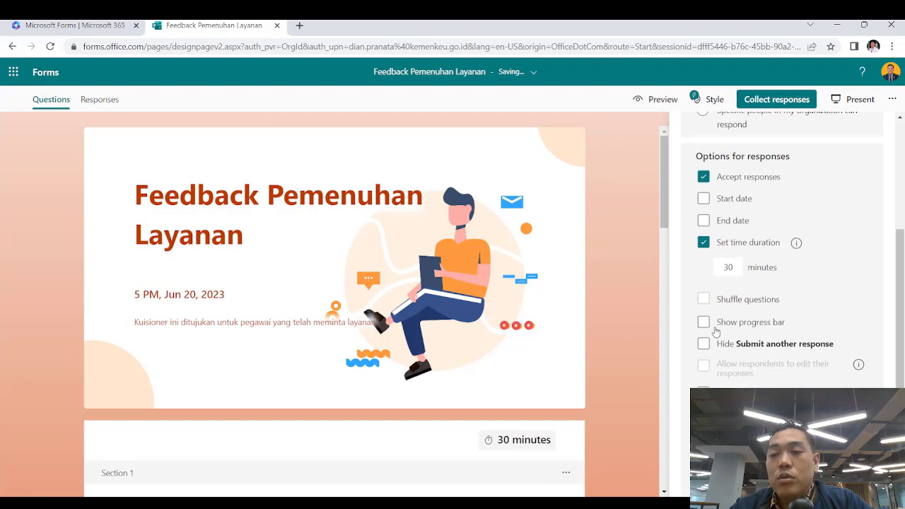
pyautogui.scroll(-1, 717, 331)
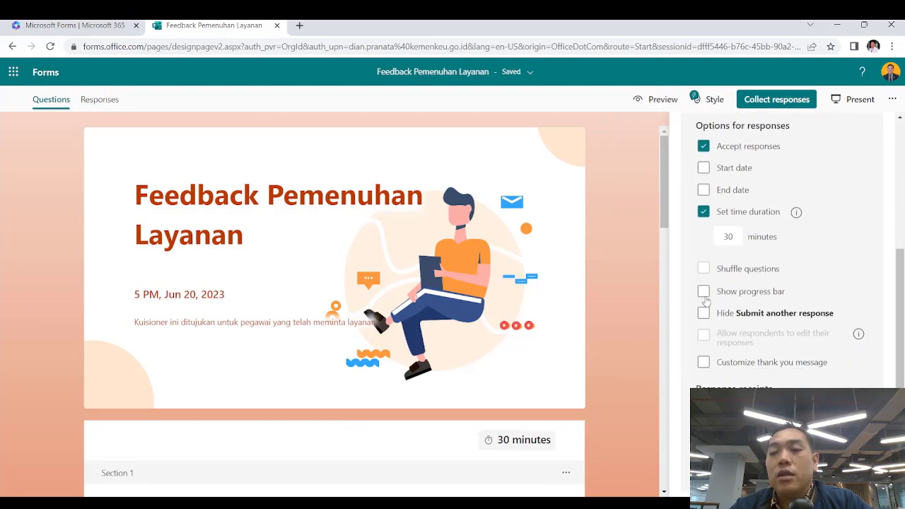
pyautogui.click(705, 295)
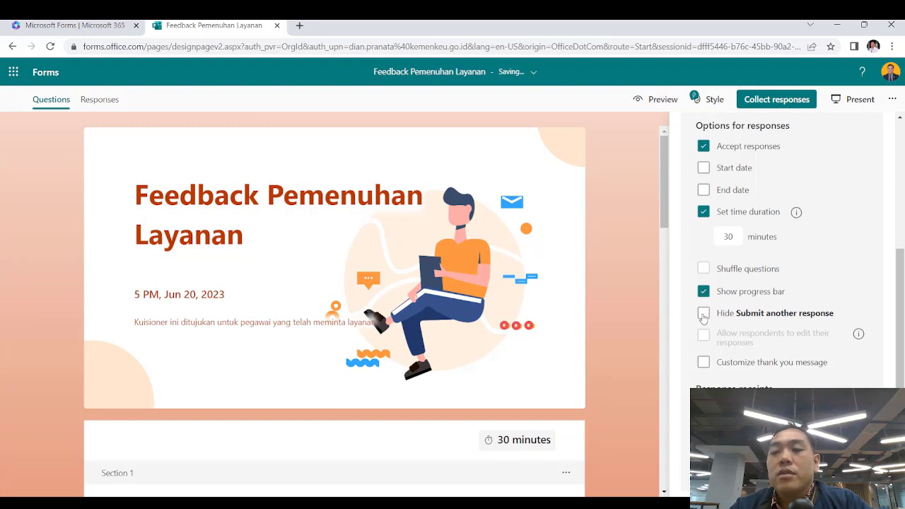
# Leave 'Hide Submit another response' unticked and turn on the custom thank-you message
pyautogui.click(704, 313)
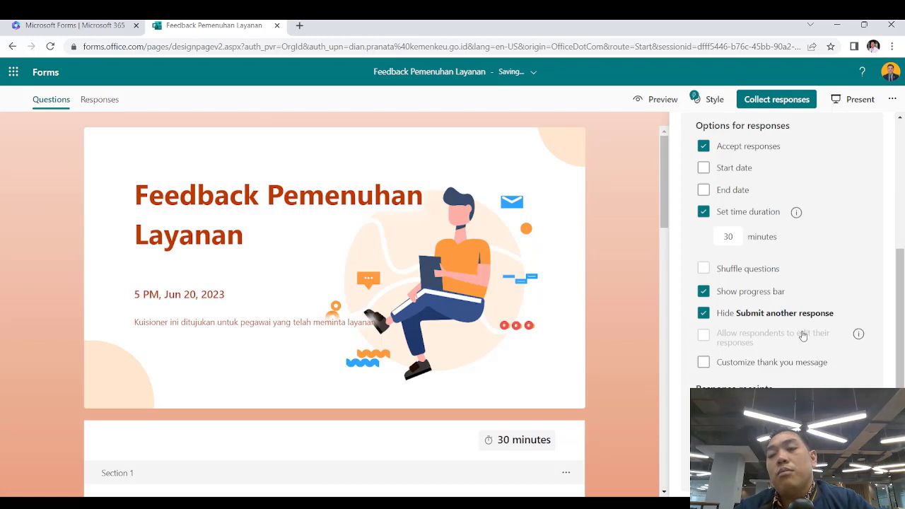
pyautogui.click(704, 316)
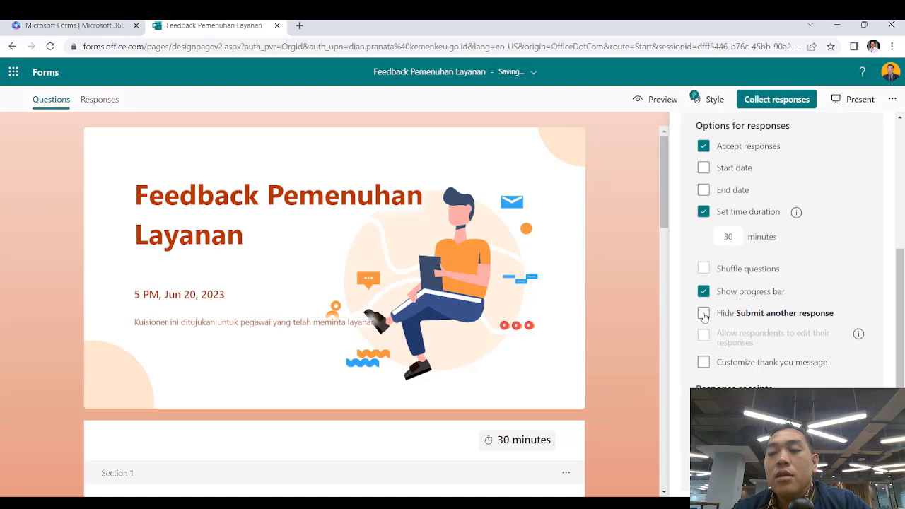
pyautogui.click(704, 362)
# Replace the thank-you message text with 'Terima Kasih telah mengisi form'
pyautogui.click(782, 355)
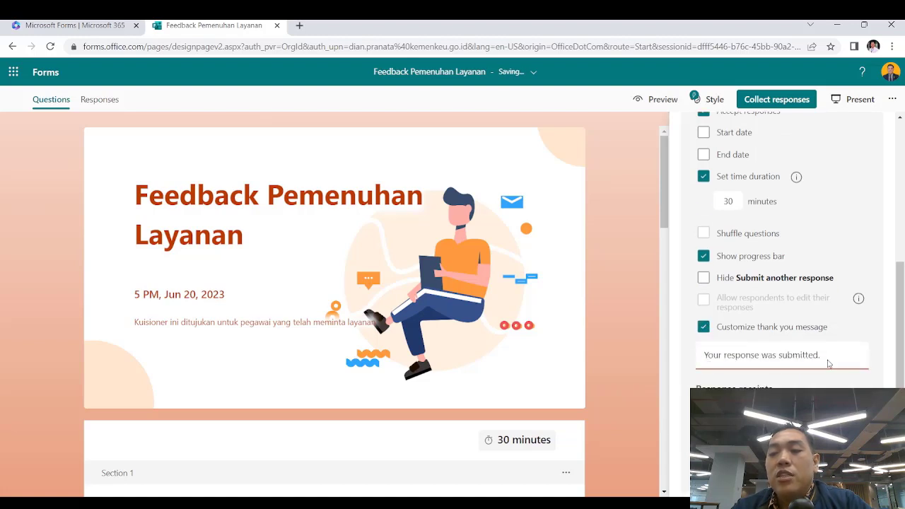
pyautogui.hotkey('ctrl', 'a')
pyautogui.write('Teri')
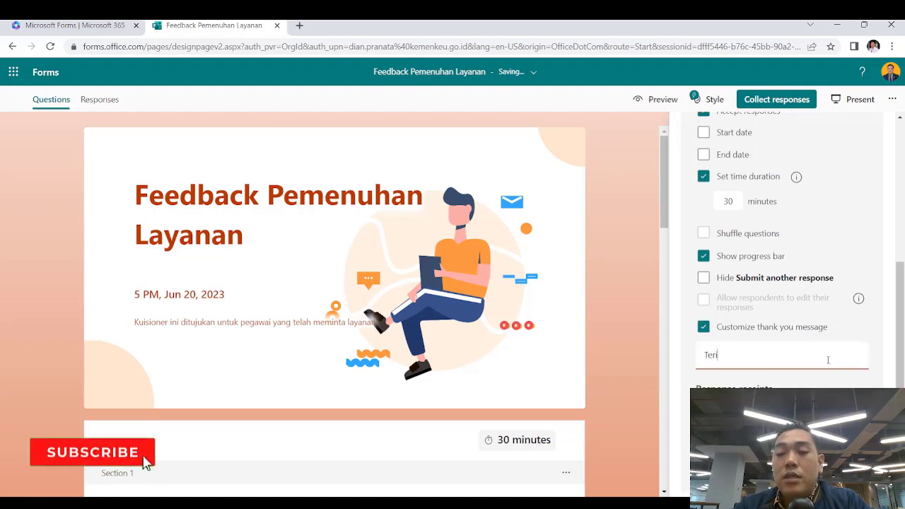
pyautogui.write('ma Kasih T')
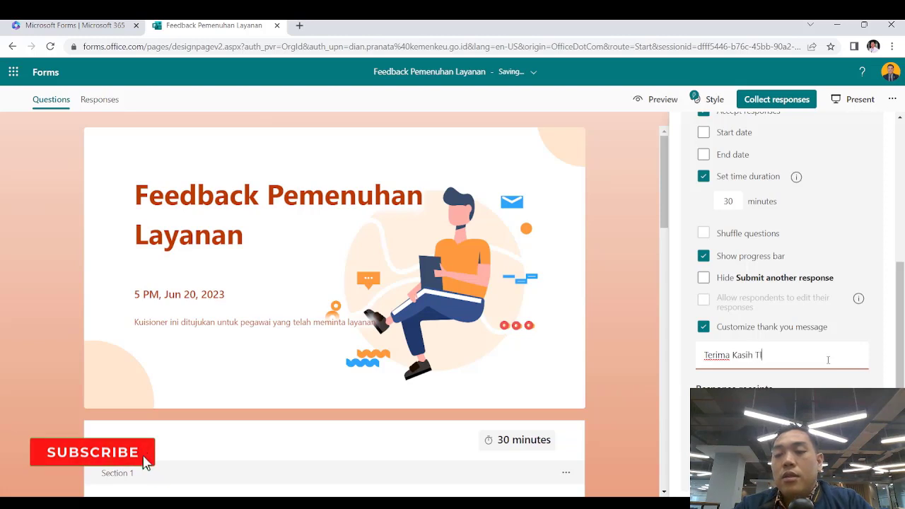
pyautogui.press('BackSpace')
pyautogui.write('telah meng')
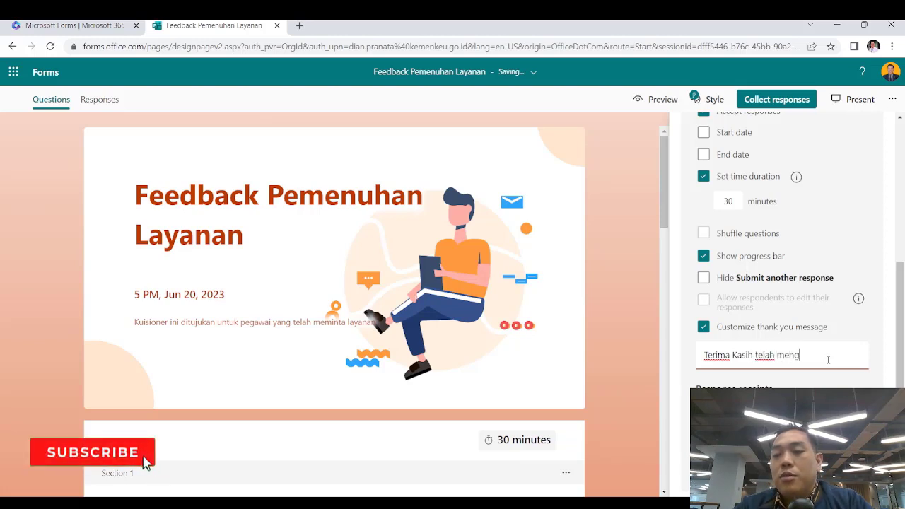
pyautogui.write('isi')
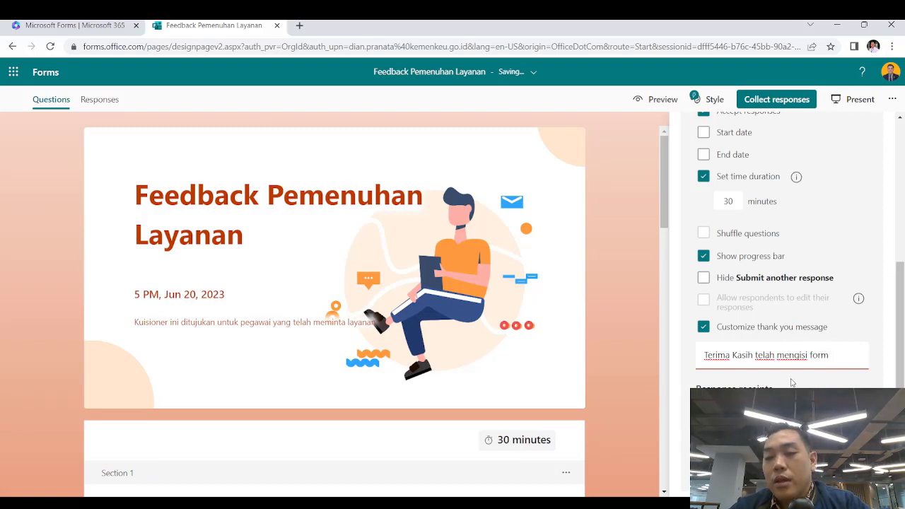
pyautogui.scroll(4, 781, 247)
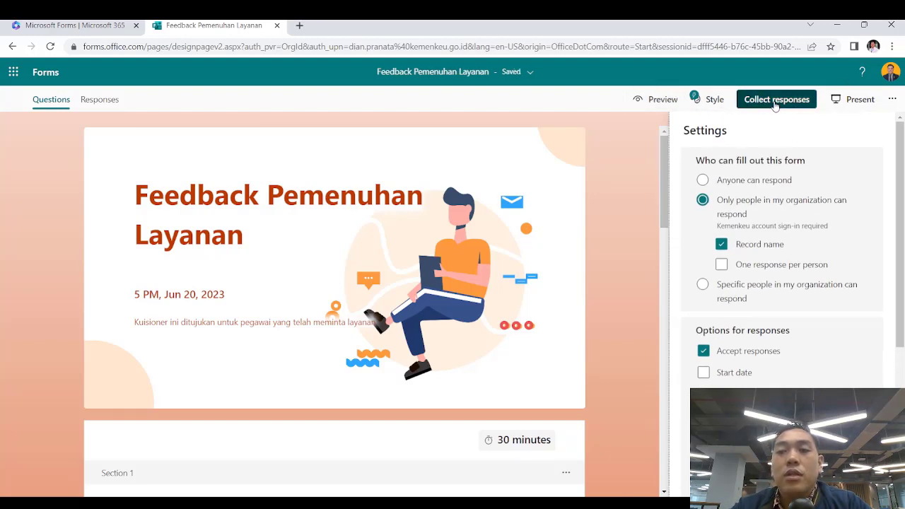
# Preview the form and start the 30-minute timed response
pyautogui.click(658, 99)
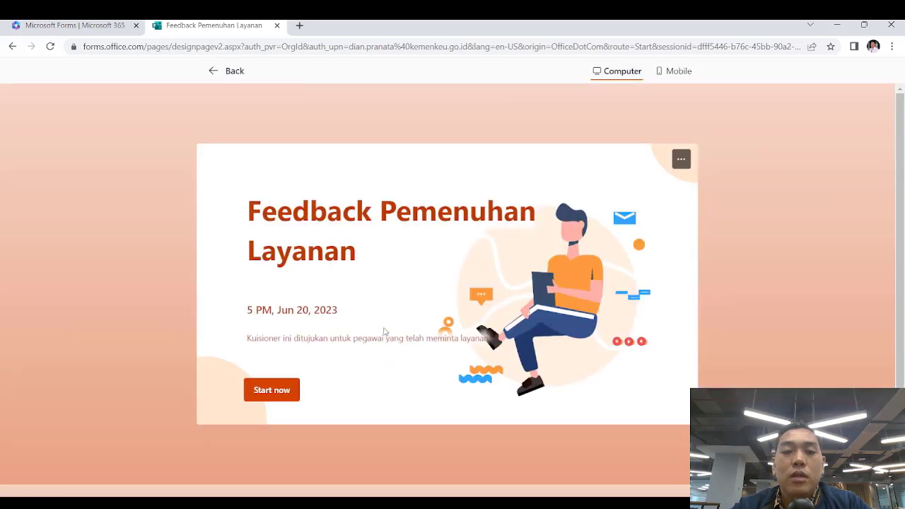
pyautogui.click(262, 391)
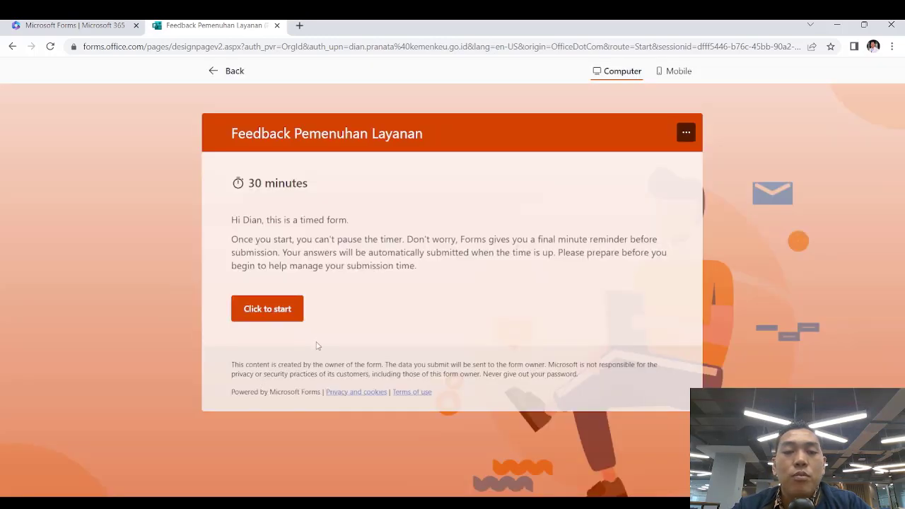
pyautogui.click(279, 312)
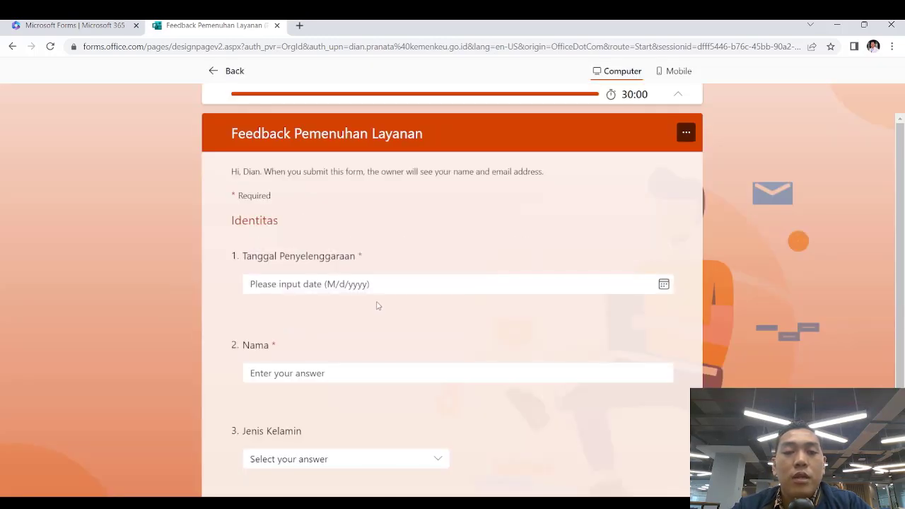
# Answer page 1 with date June 21, 2023, the respondent's name and Laki-Laki, then continue
pyautogui.click(370, 284)
pyautogui.click(310, 399)
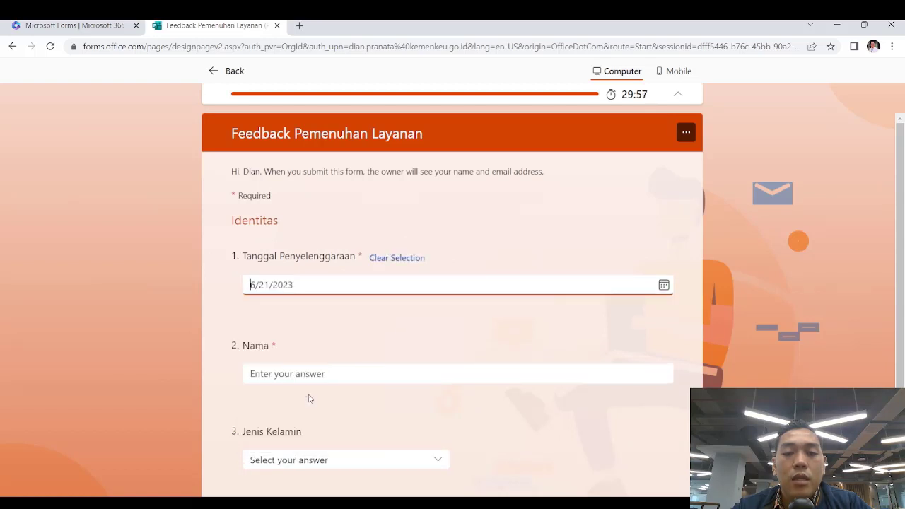
pyautogui.click(336, 374)
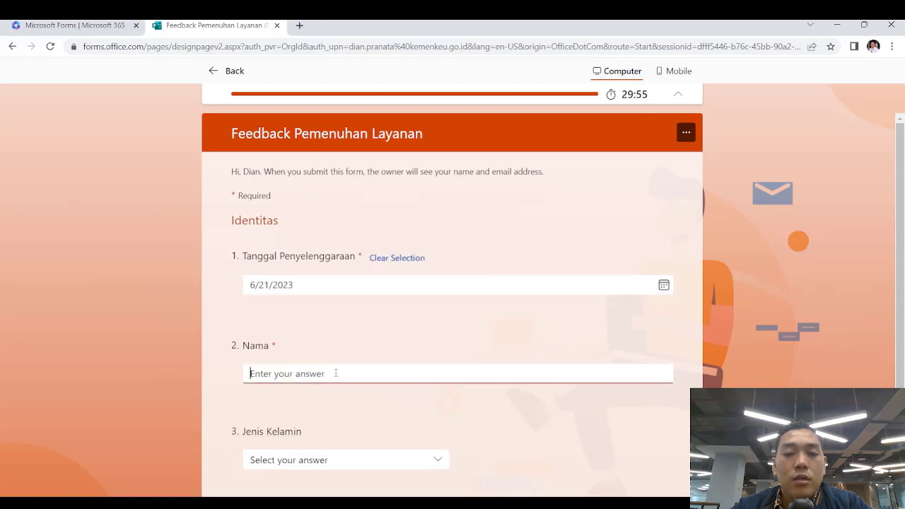
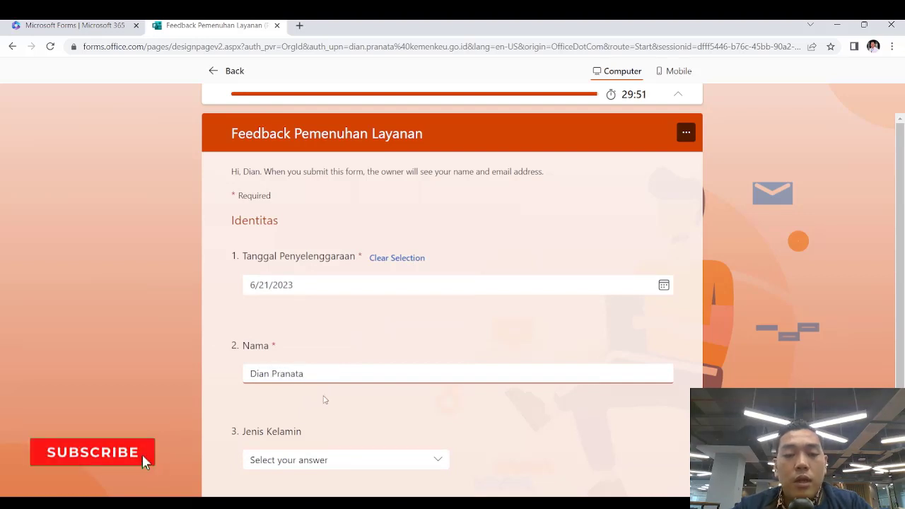
pyautogui.click(314, 456)
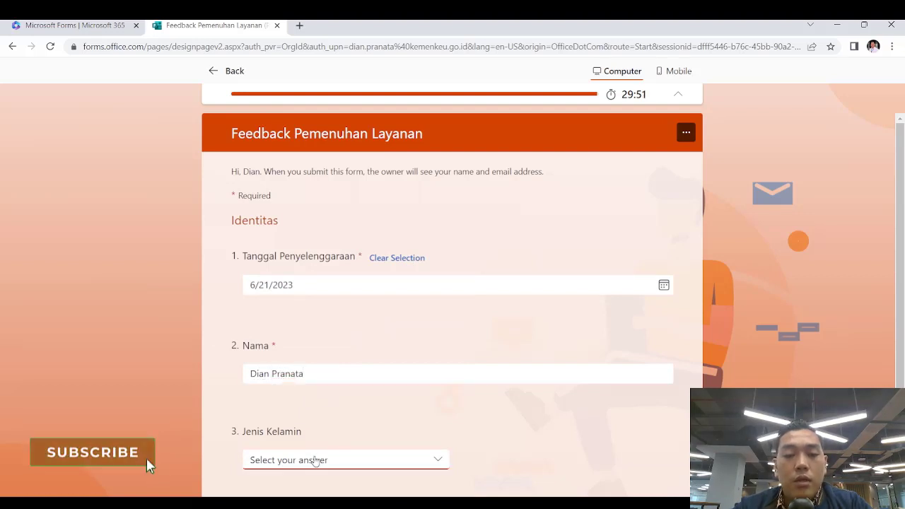
pyautogui.click(348, 422)
pyautogui.scroll(-2, 347, 423)
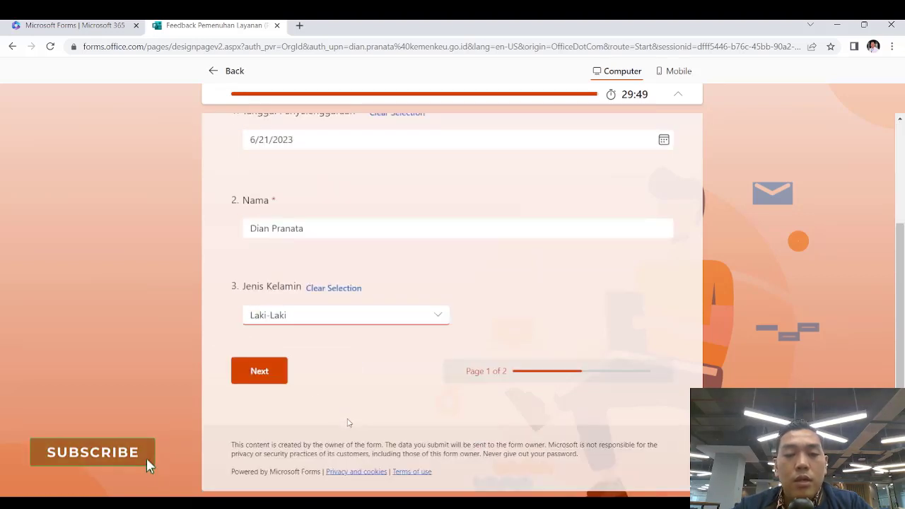
pyautogui.click(272, 376)
# Rate the organiser 3 out of 5 and keep Webinar first in the topic ranking
pyautogui.scroll(-6, 272, 376)
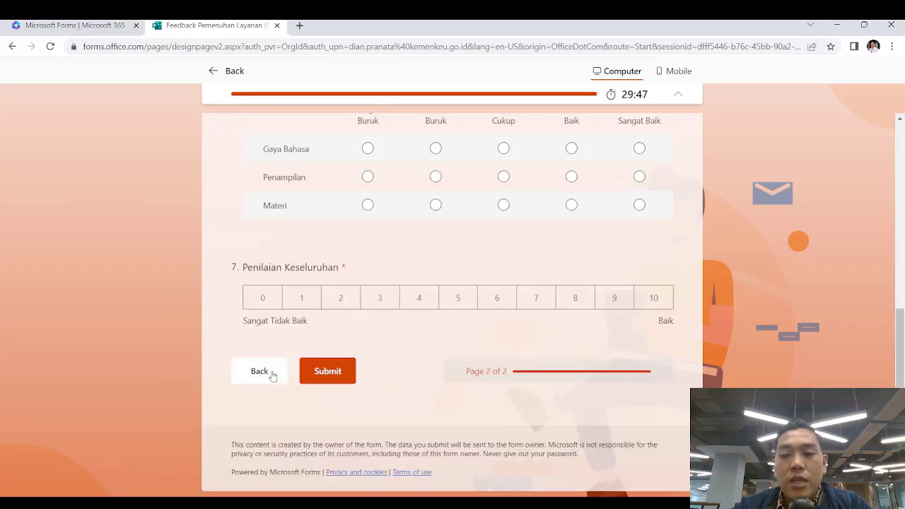
pyautogui.scroll(4, 616, 374)
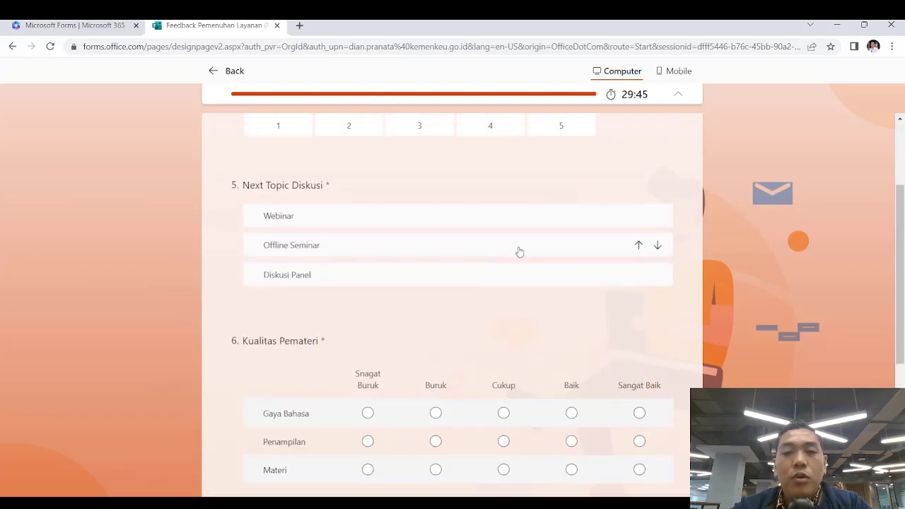
pyautogui.scroll(2, 517, 250)
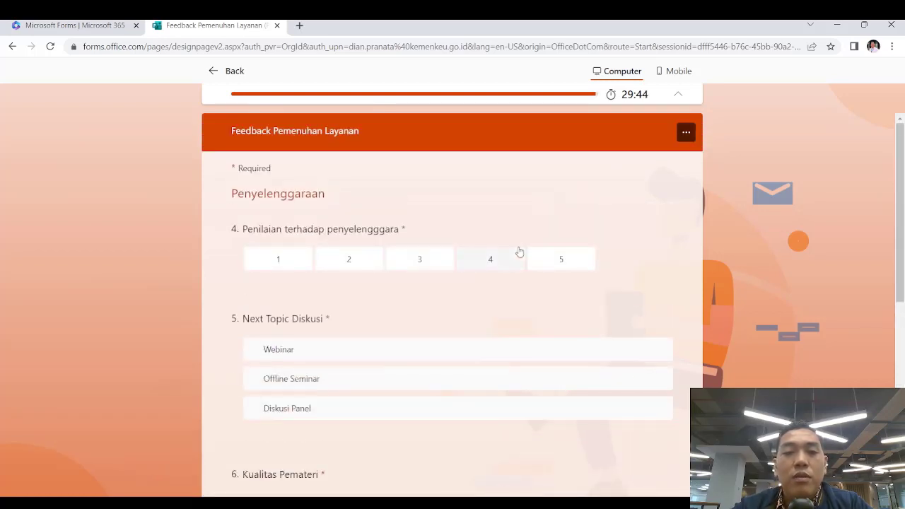
pyautogui.click(430, 262)
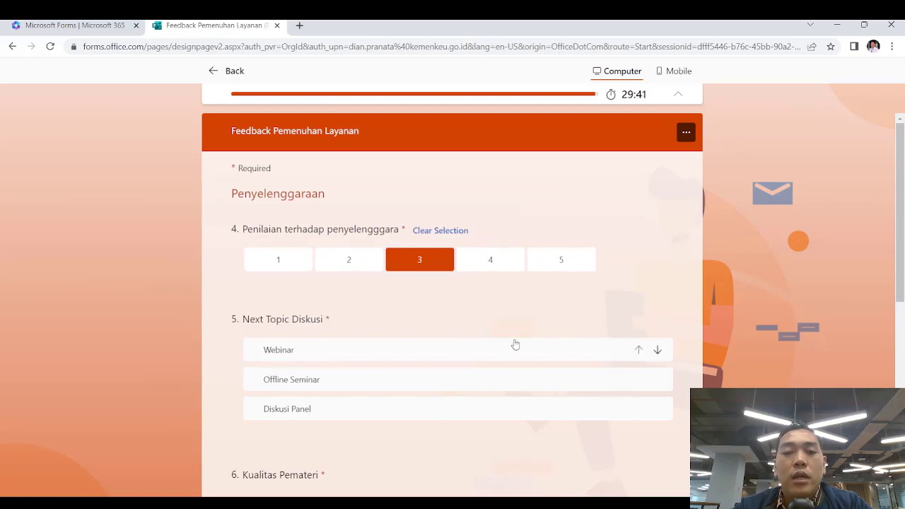
pyautogui.click(455, 354)
pyautogui.click(640, 380)
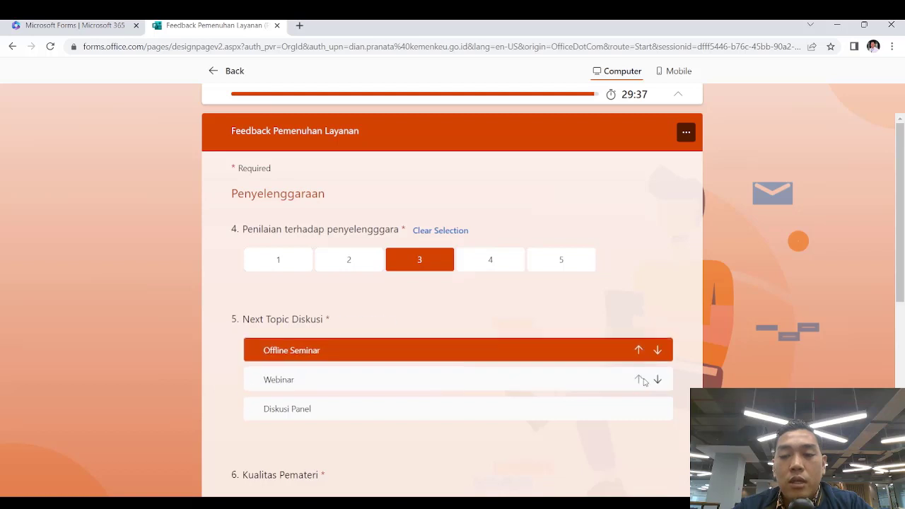
pyautogui.click(641, 379)
# Rate Gaya Bahasa Baik, Penampilan Cukup, Materi Baik, give an overall 6, and submit
pyautogui.scroll(-3, 586, 432)
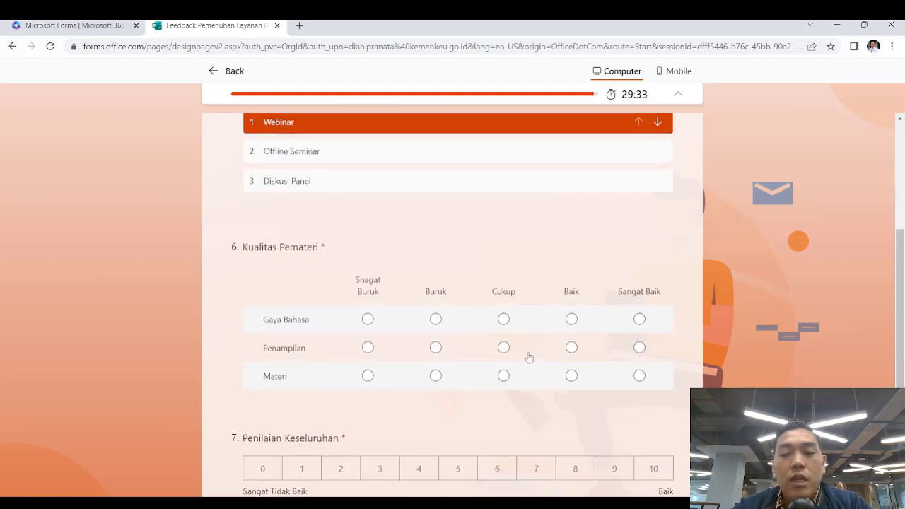
pyautogui.click(575, 319)
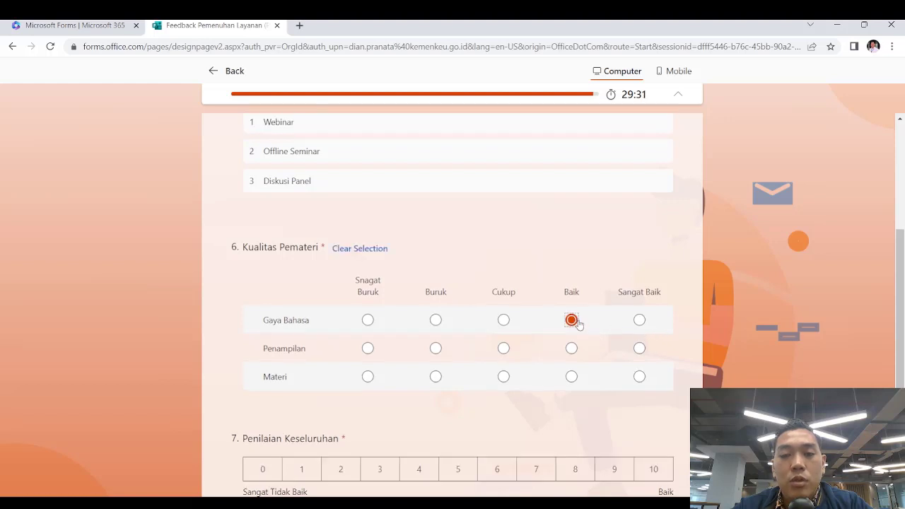
pyautogui.click(512, 349)
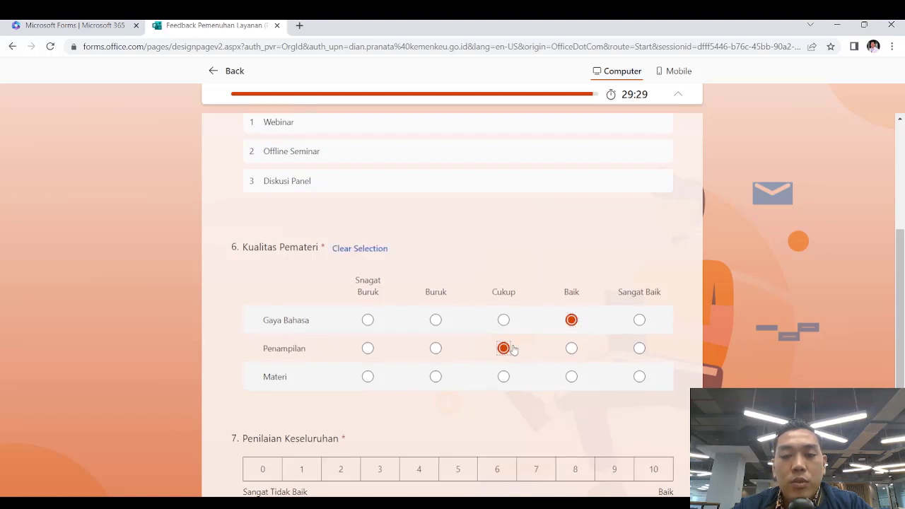
pyautogui.click(574, 377)
pyautogui.scroll(-3, 404, 403)
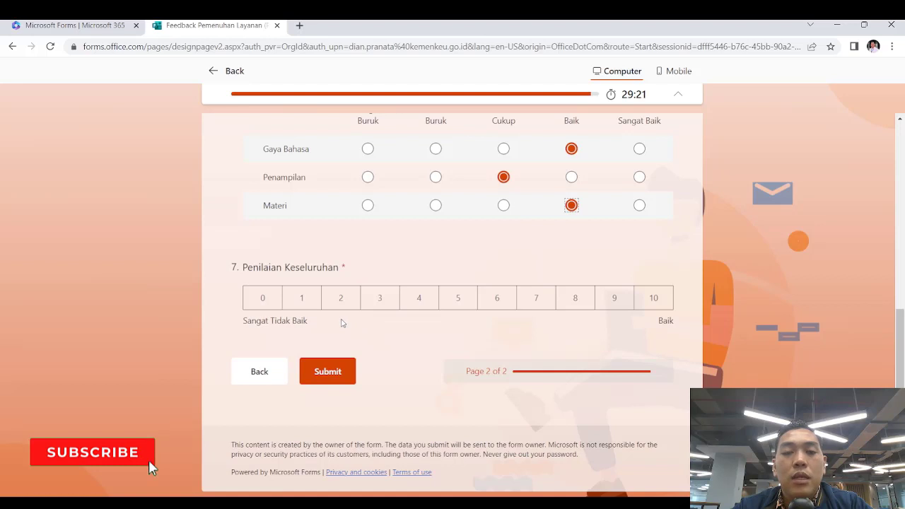
pyautogui.click(484, 305)
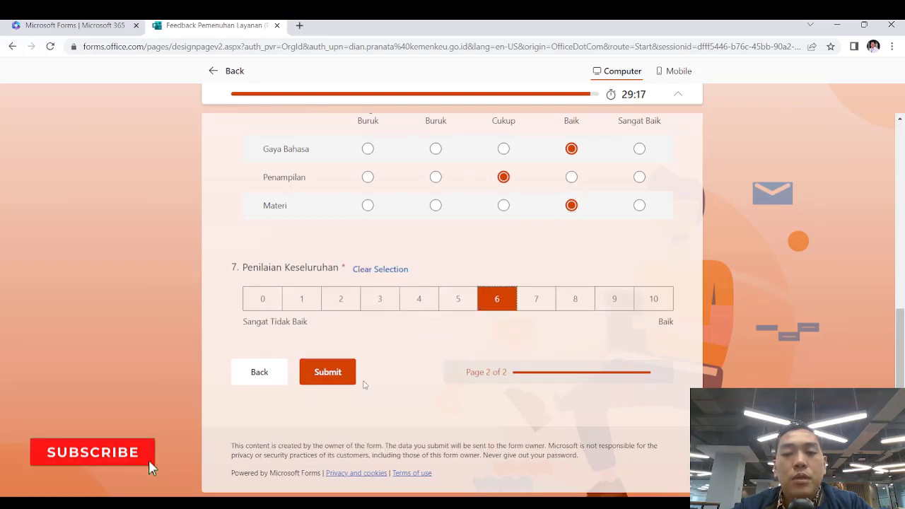
pyautogui.click(352, 366)
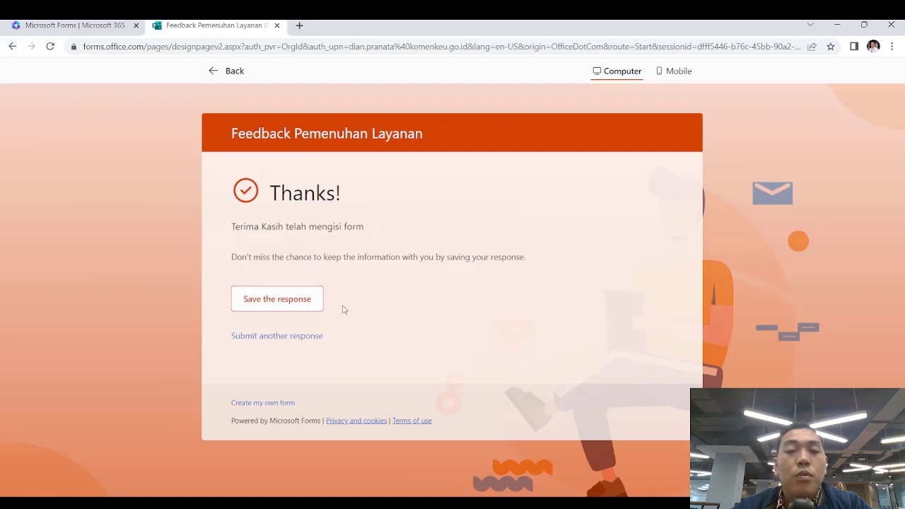
# Open Forms home in a new tab, dismiss the announcement, and close an extra opened tab
pyautogui.click(276, 307)
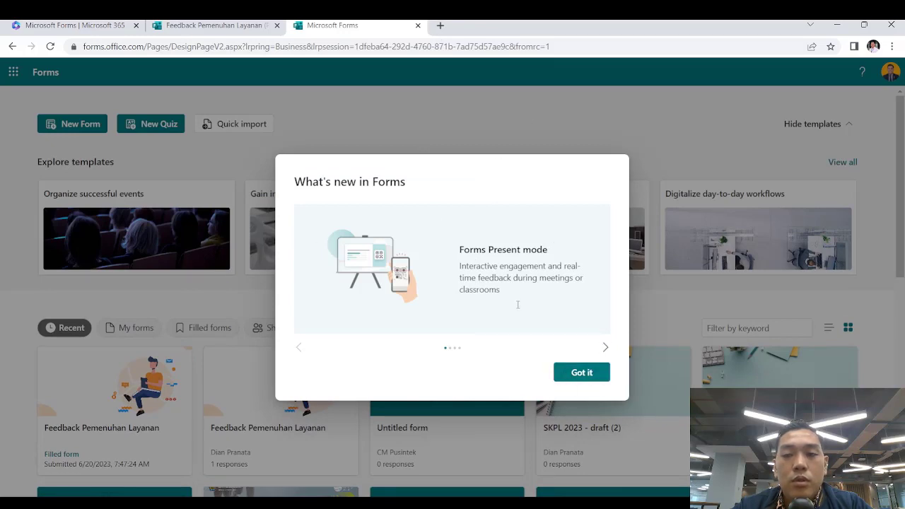
pyautogui.click(585, 375)
pyautogui.click(545, 352)
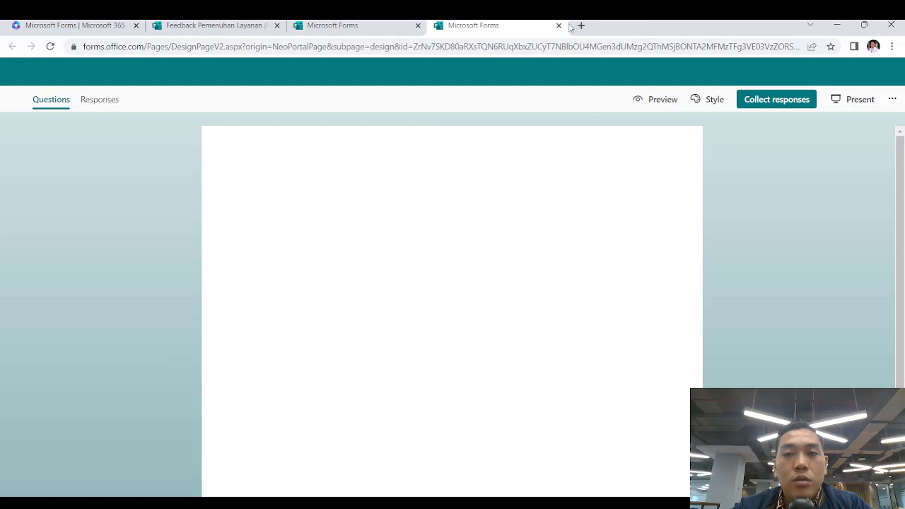
pyautogui.click(559, 25)
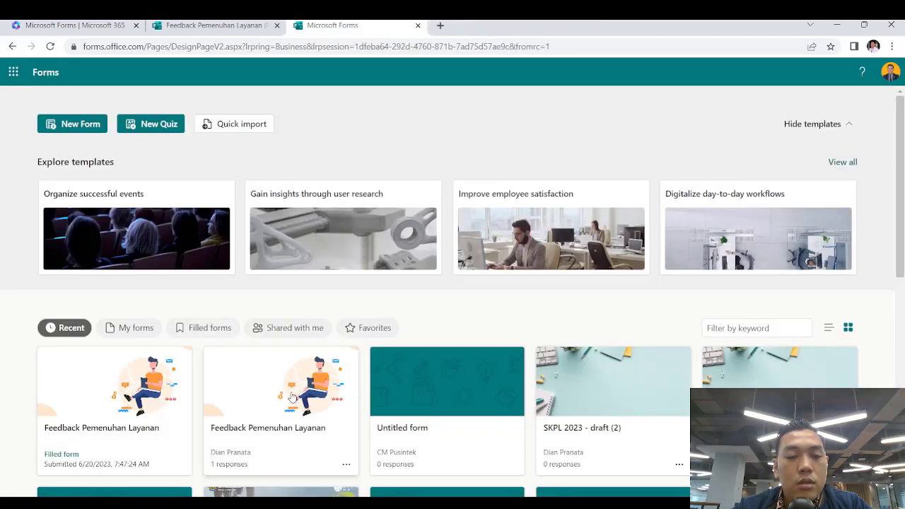
# Open the Feedback Pemenuhan Layanan form with 1 response and view its Responses summary
pyautogui.click(276, 395)
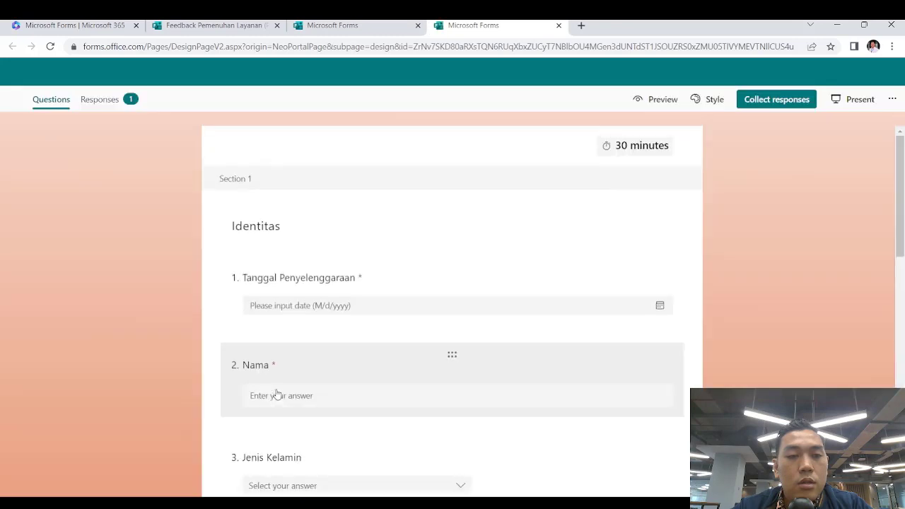
pyautogui.scroll(-4, 422, 378)
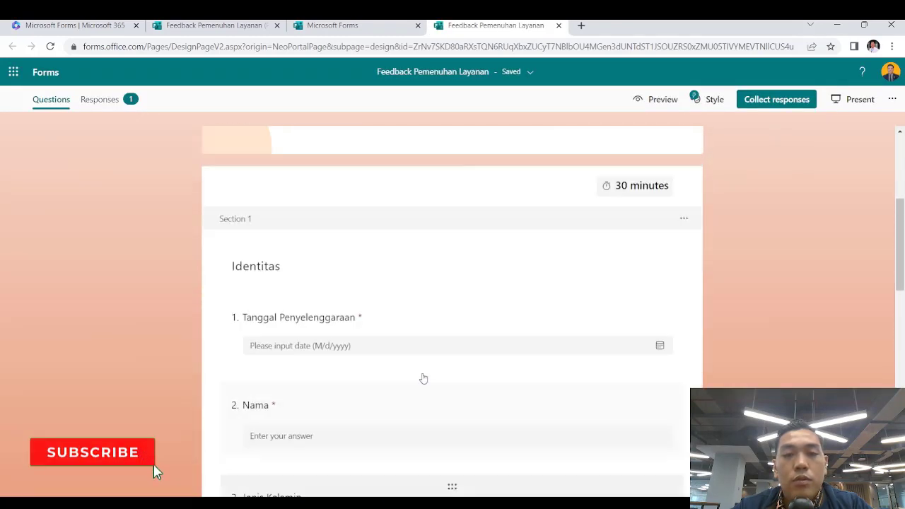
pyautogui.scroll(4, 283, 212)
pyautogui.click(106, 99)
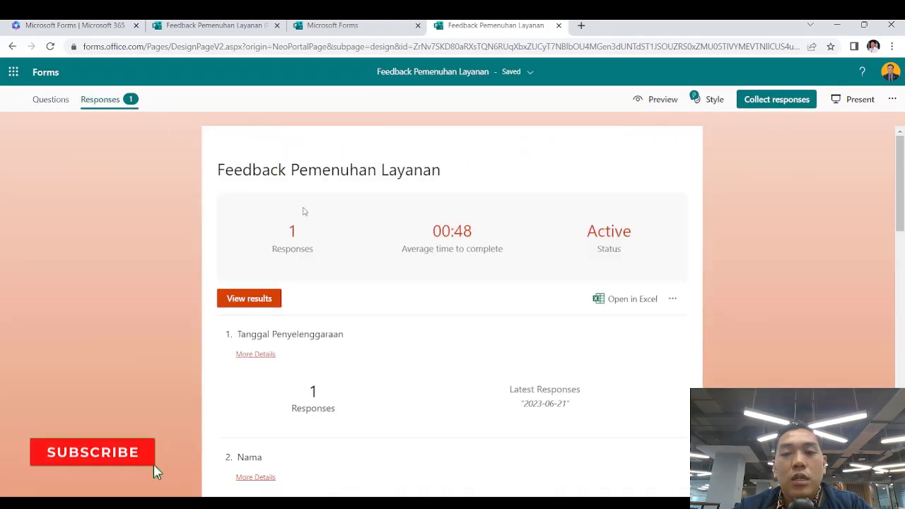
pyautogui.scroll(-5, 596, 302)
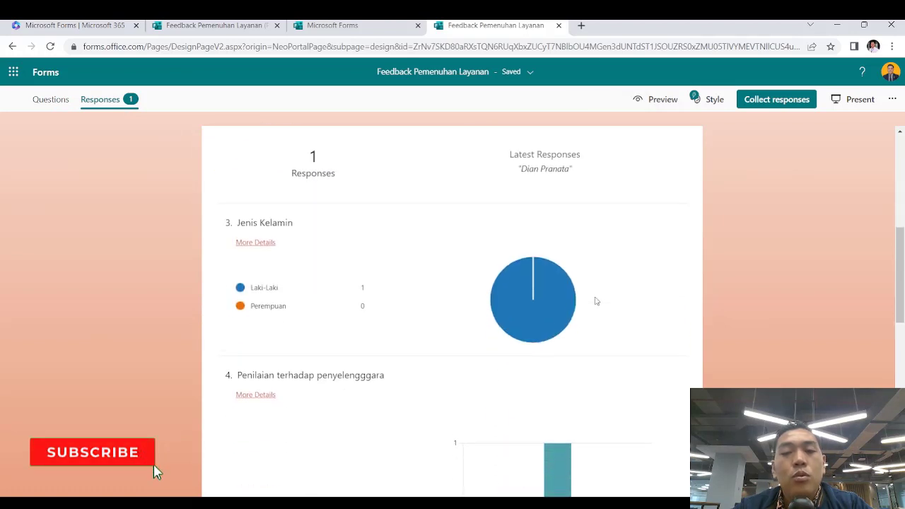
pyautogui.scroll(-5, 596, 301)
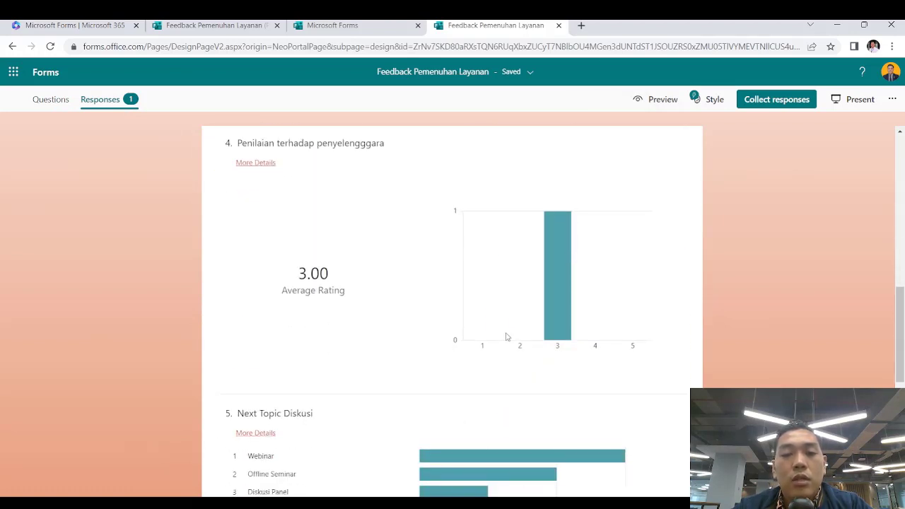
pyautogui.scroll(-5, 506, 337)
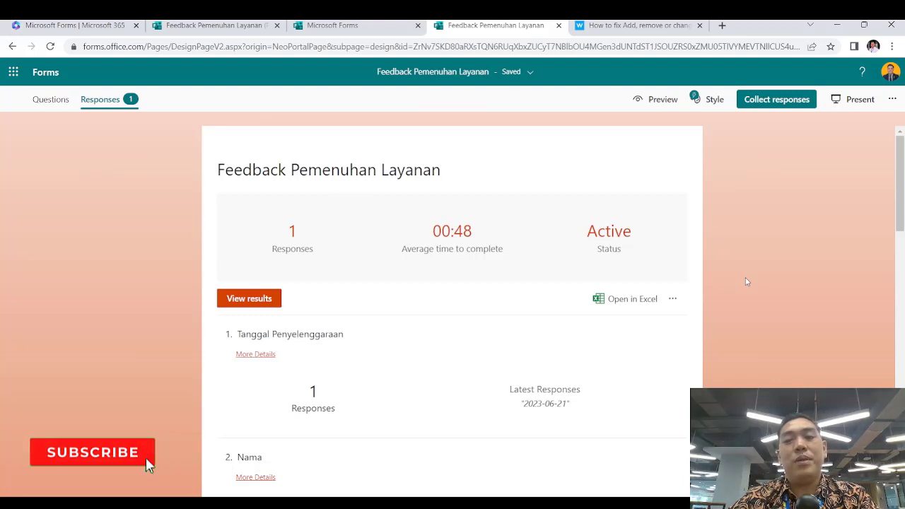
pyautogui.scroll(-1, 746, 281)
pyautogui.scroll(1, 745, 282)
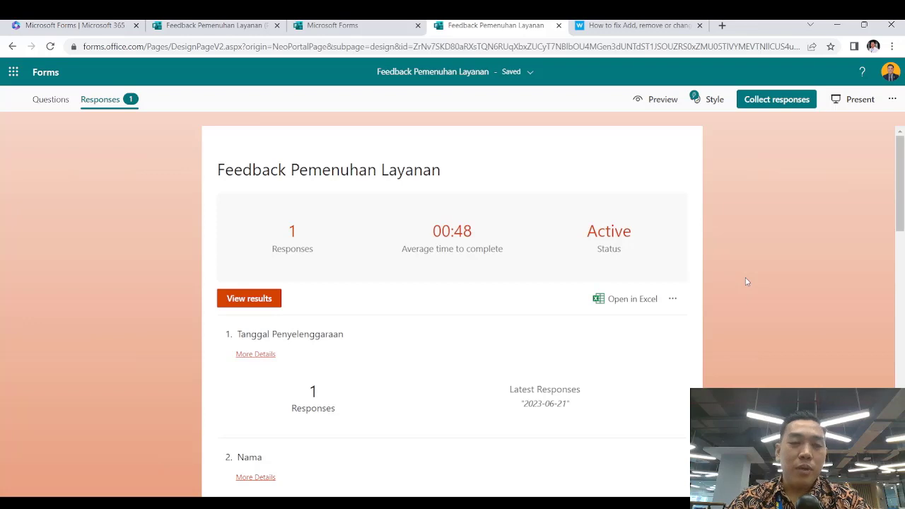
pyautogui.scroll(-10, 745, 281)
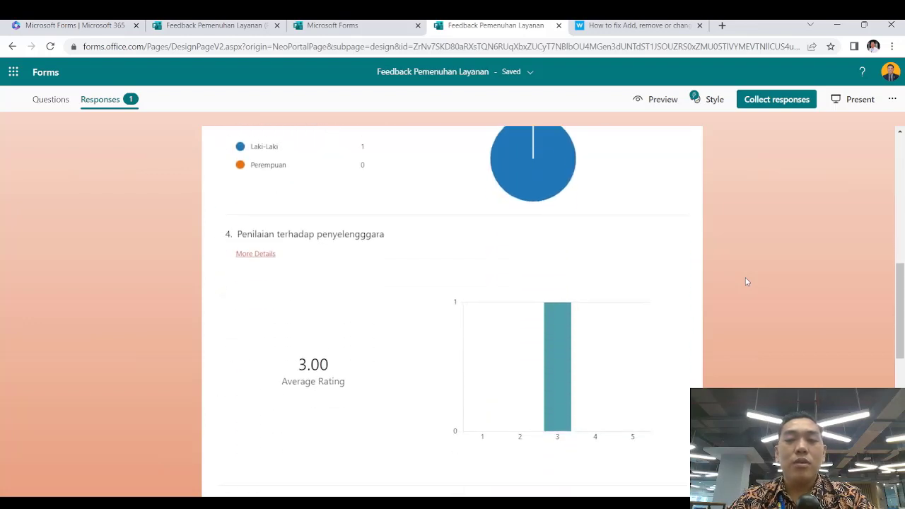
pyautogui.scroll(-4, 746, 281)
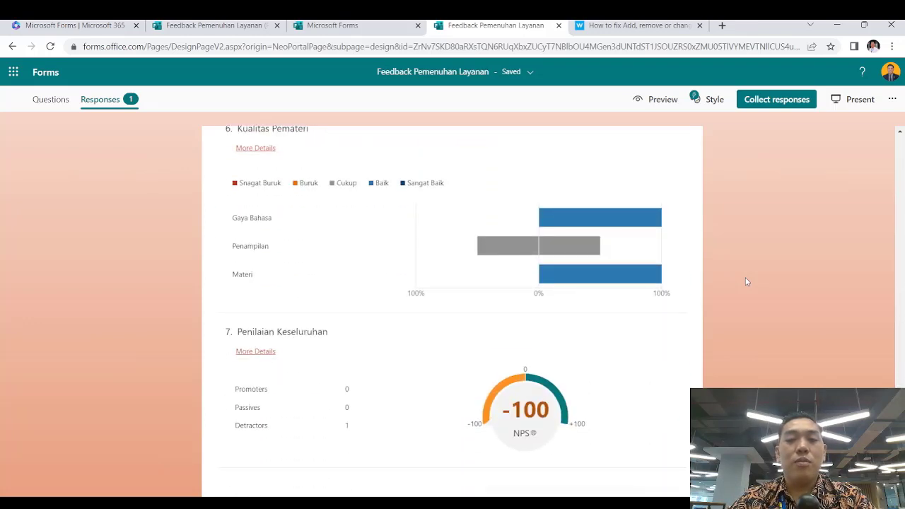
pyautogui.scroll(1, 745, 282)
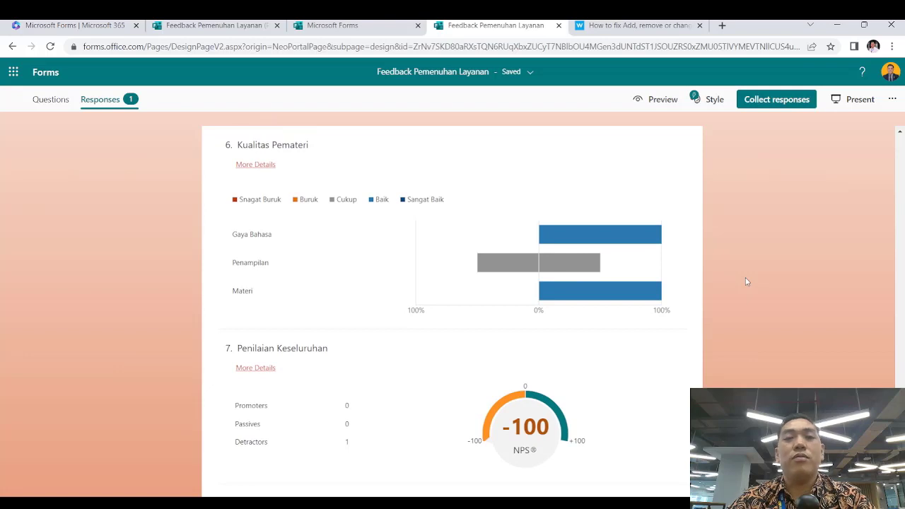
pyautogui.scroll(13, 746, 282)
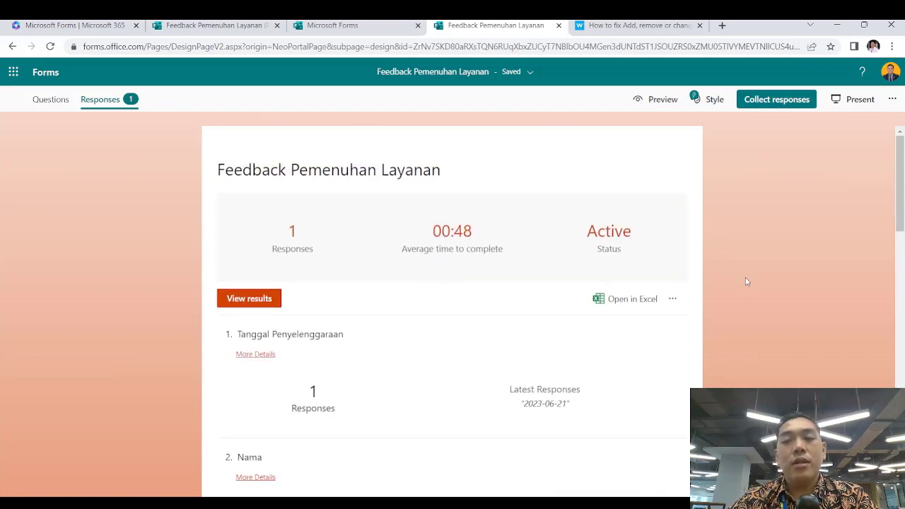
pyautogui.click(674, 299)
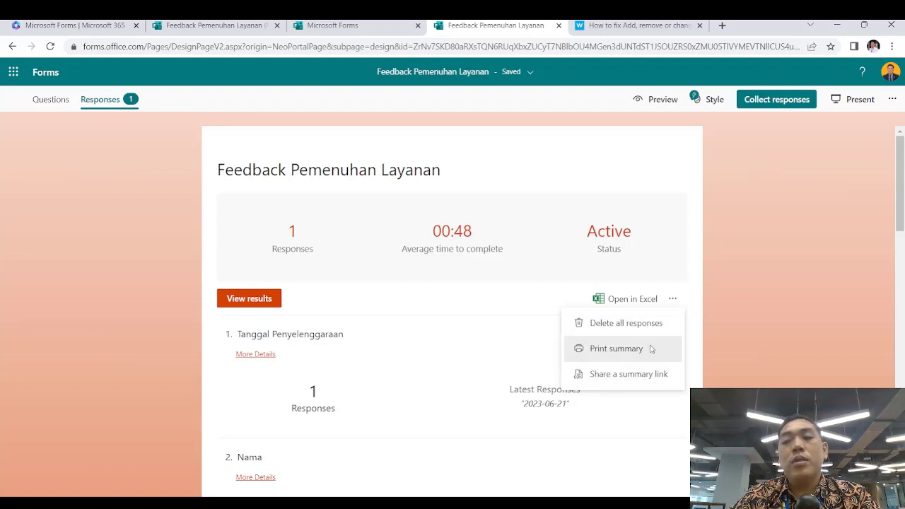
pyautogui.click(527, 297)
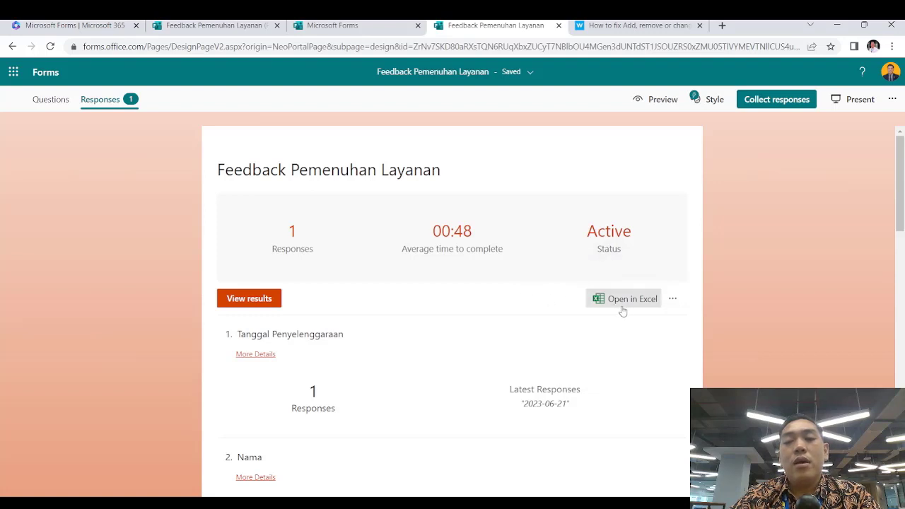